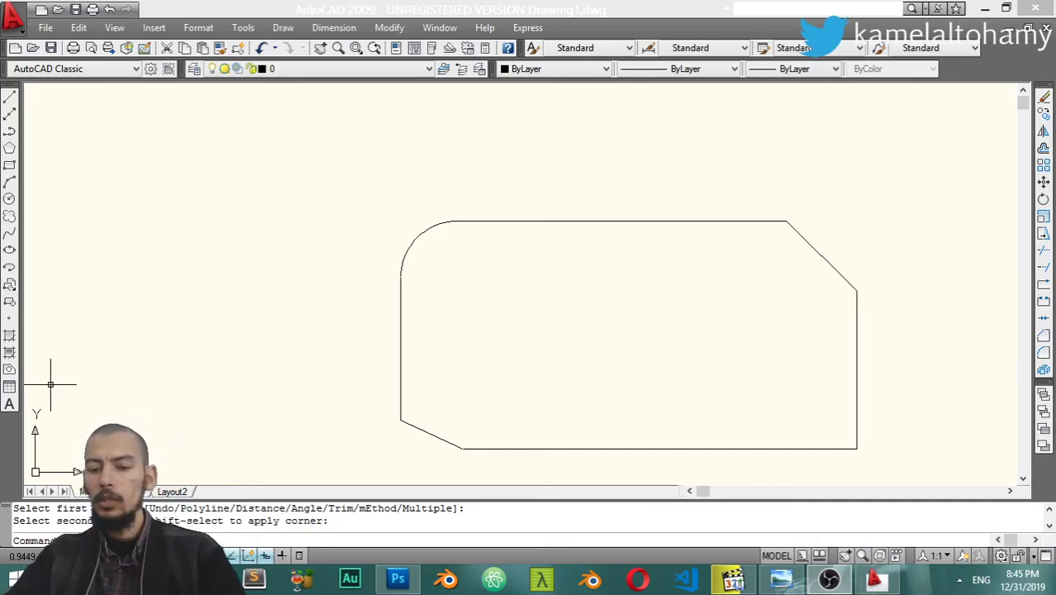
- Switch to the 3D Modeling workspace and window-select the closed outline with its rounded and chamfered corners
click(1000, 561)
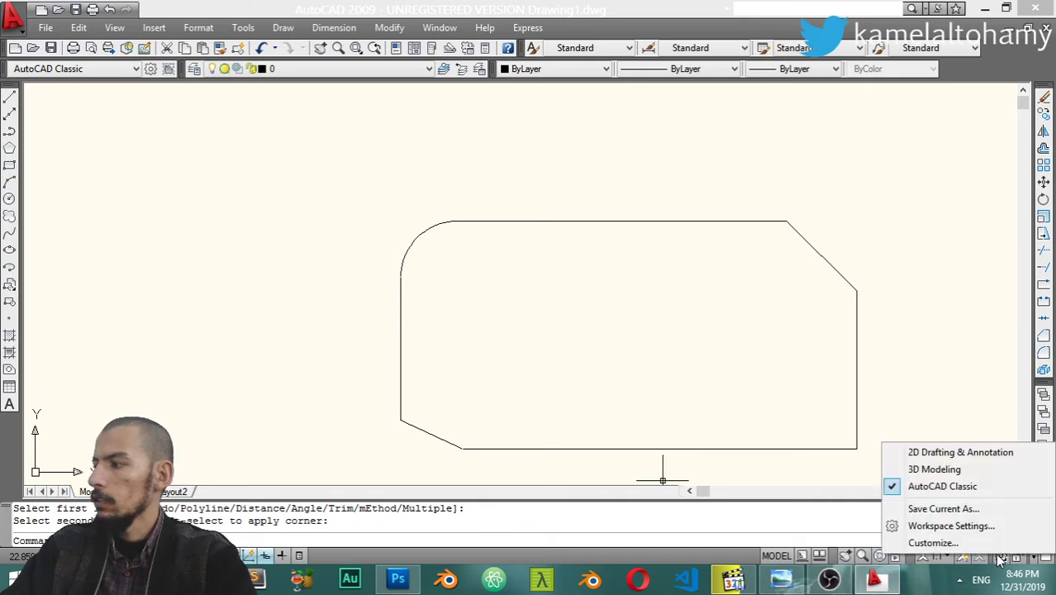
click(935, 469)
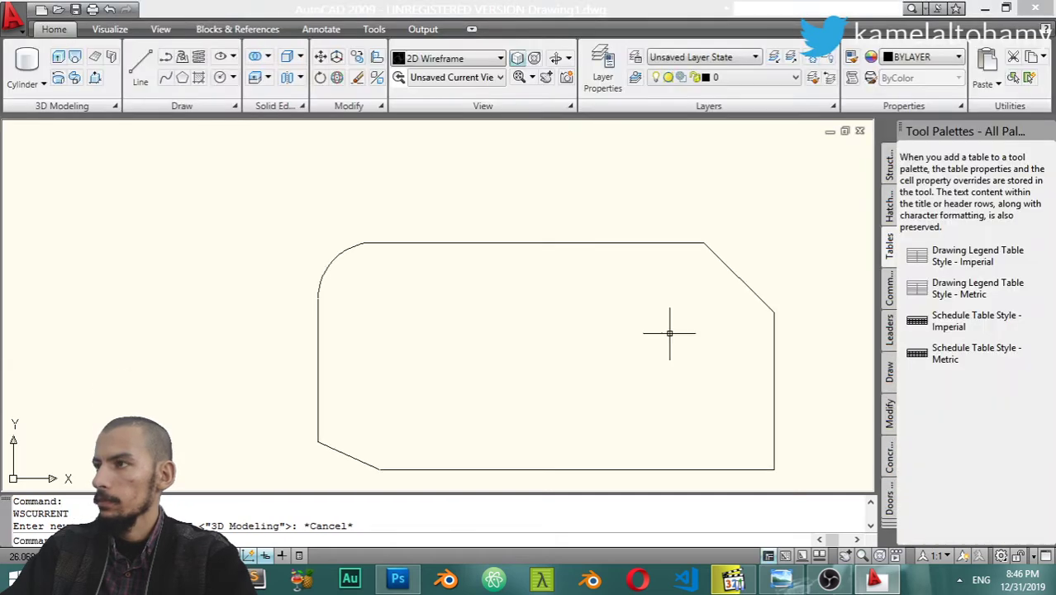
click(826, 222)
click(252, 481)
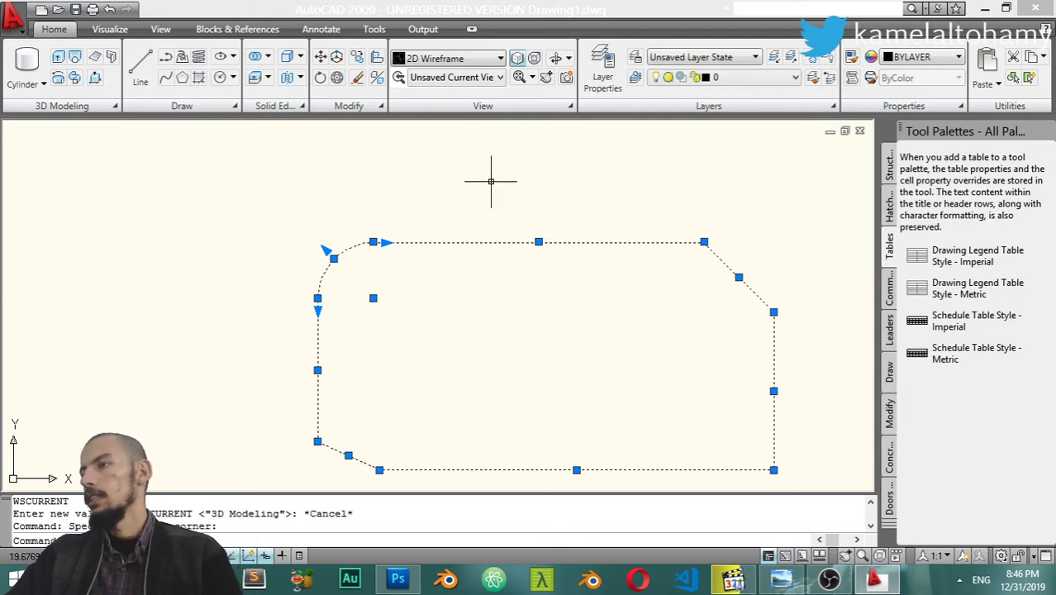
click(488, 60)
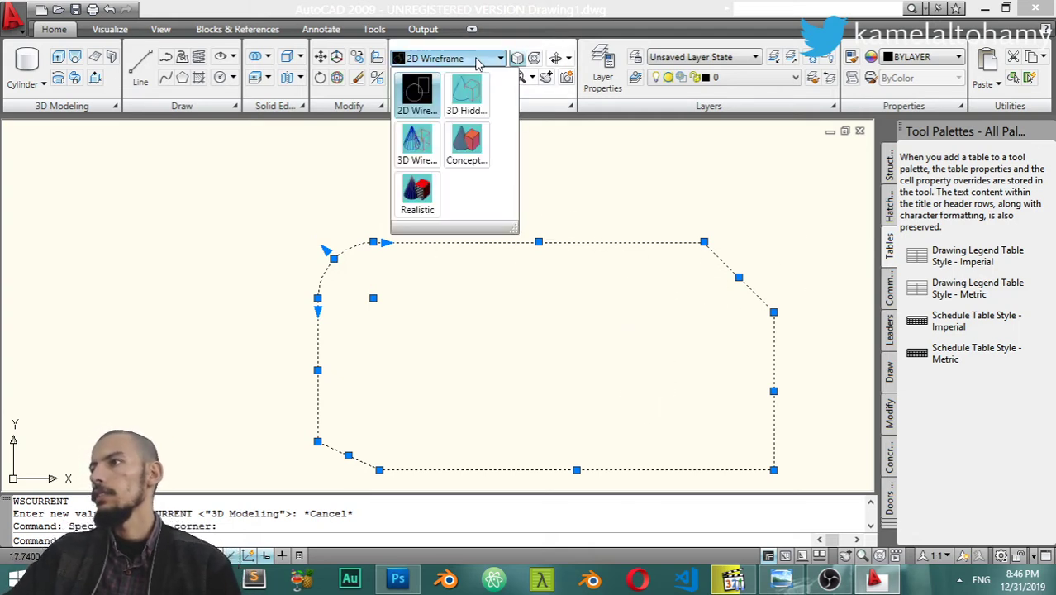
- Apply the Conceptual visual style, orbit to a tilted 3D view, and reselect the outline
click(465, 147)
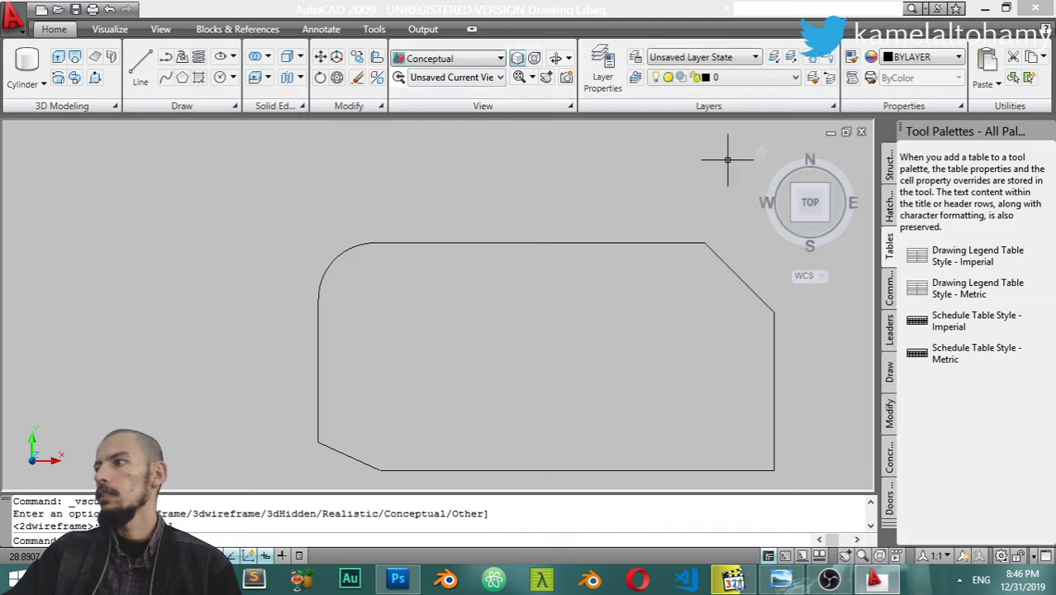
mouse_move(580, 370)
shift+middle_down()
mouse_move(570, 260)
mouse_move(508, 251)
shift+middle_up()
click(755, 305)
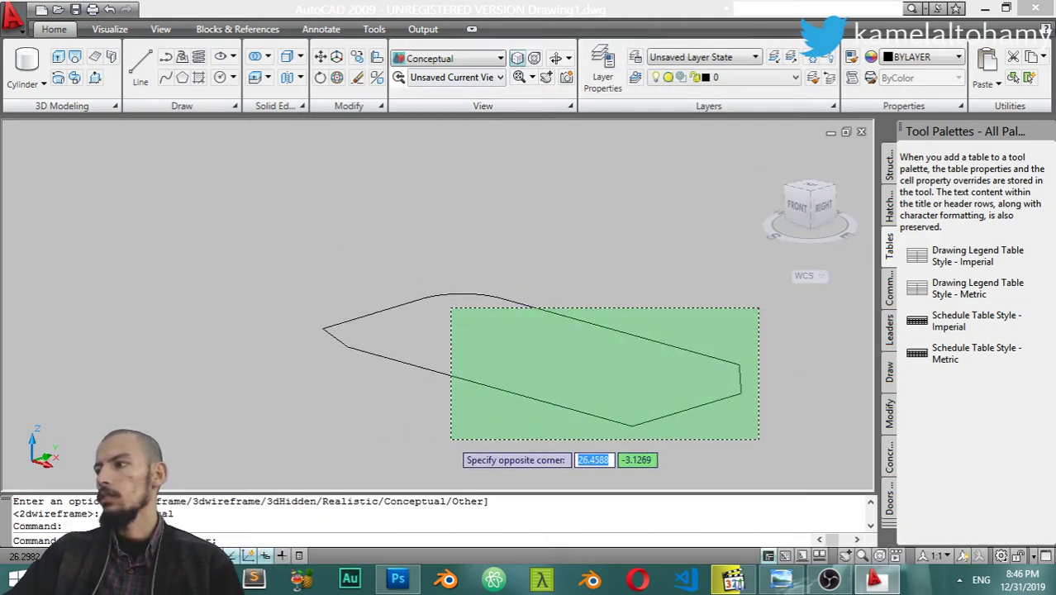
click(314, 438)
click(215, 252)
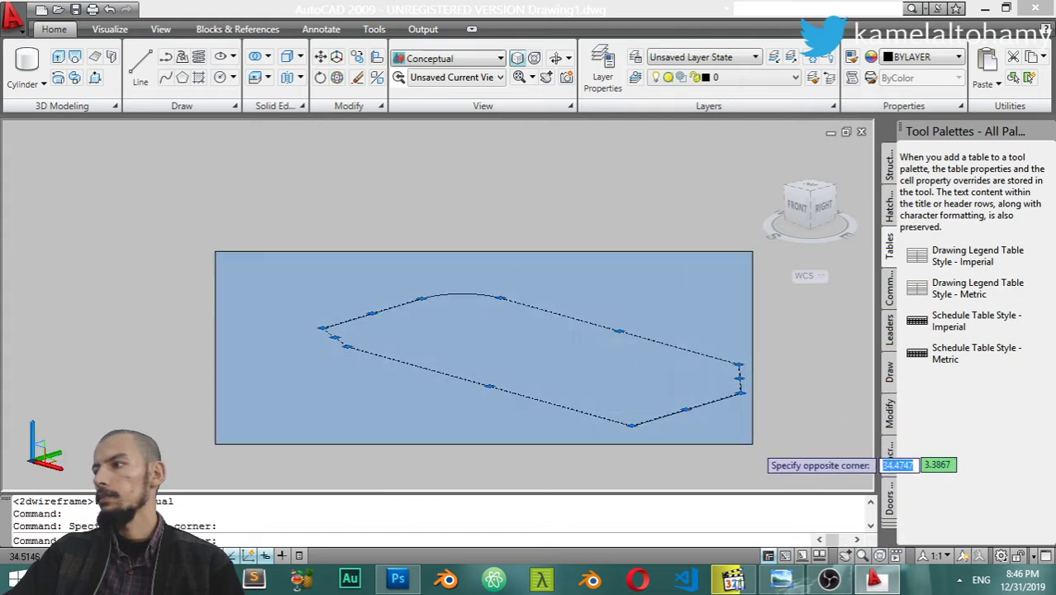
click(748, 454)
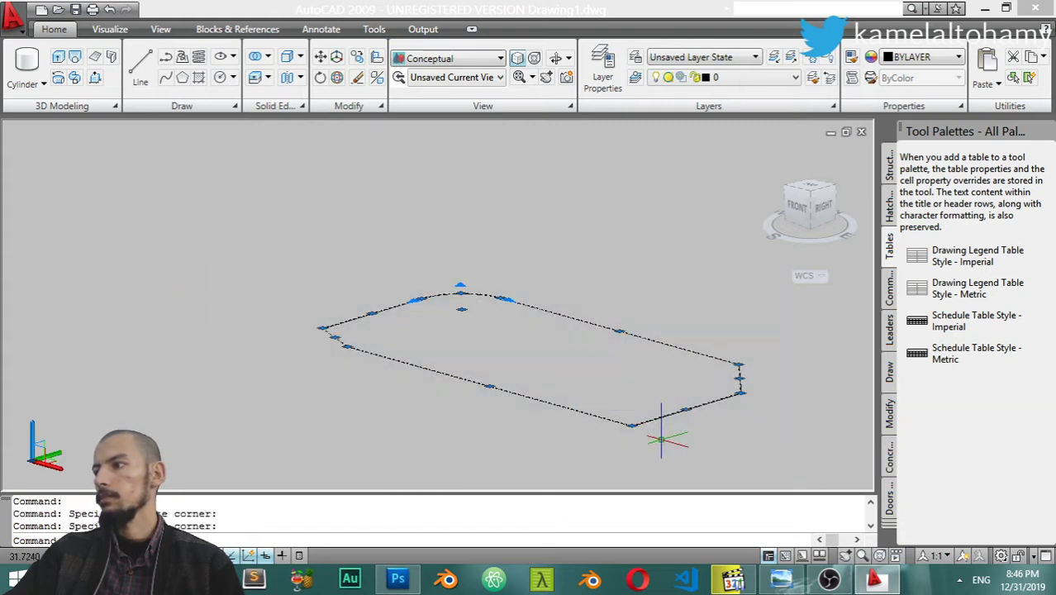
- Extrude the selected outline to a height of 12 and zoom in on the resulting walls
click(60, 58)
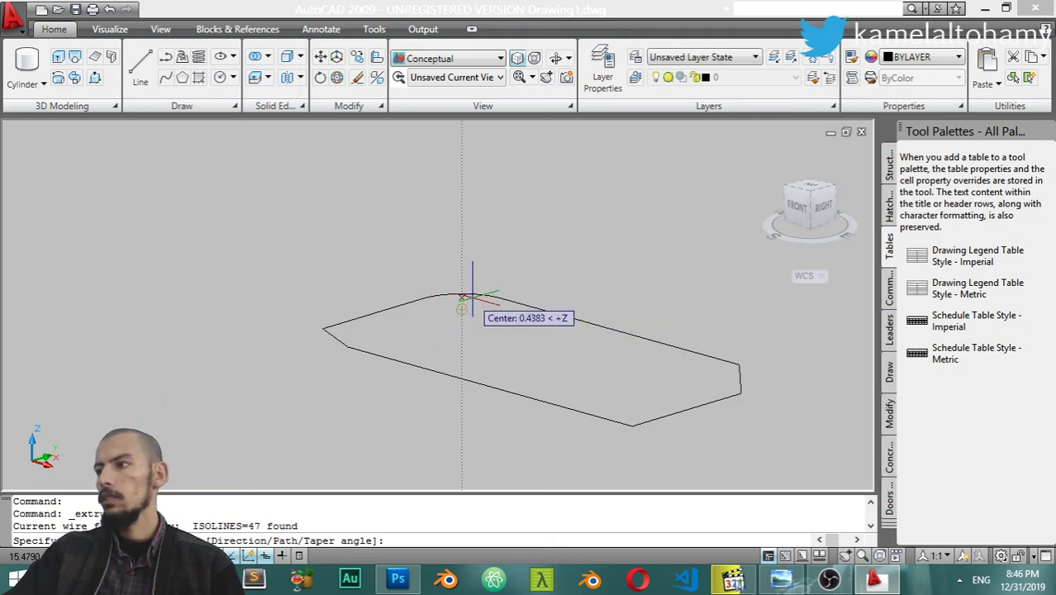
text(12)
key(Return)
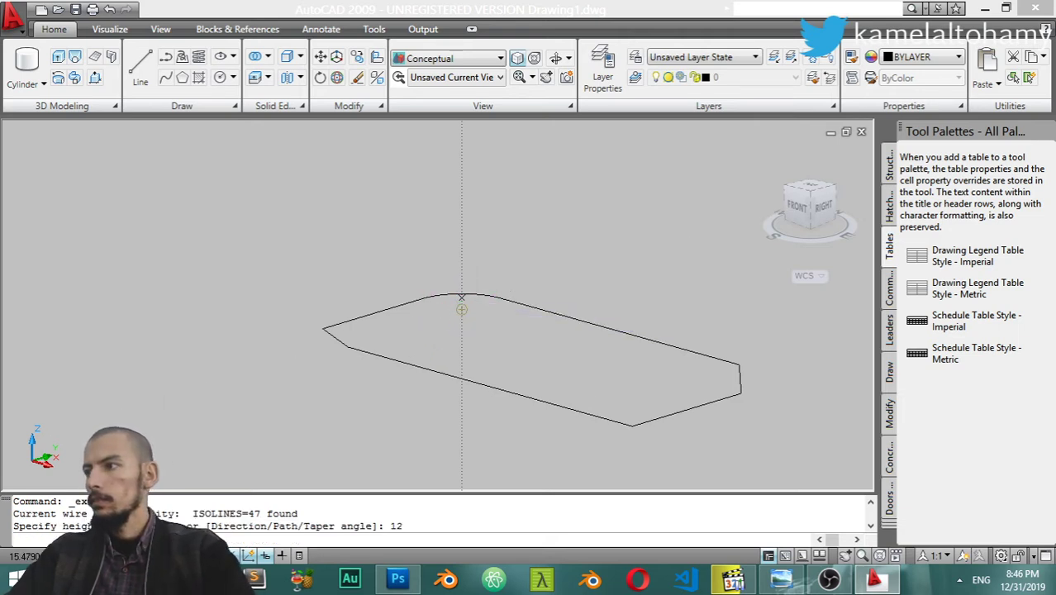
scroll(554, 405, down, 3)
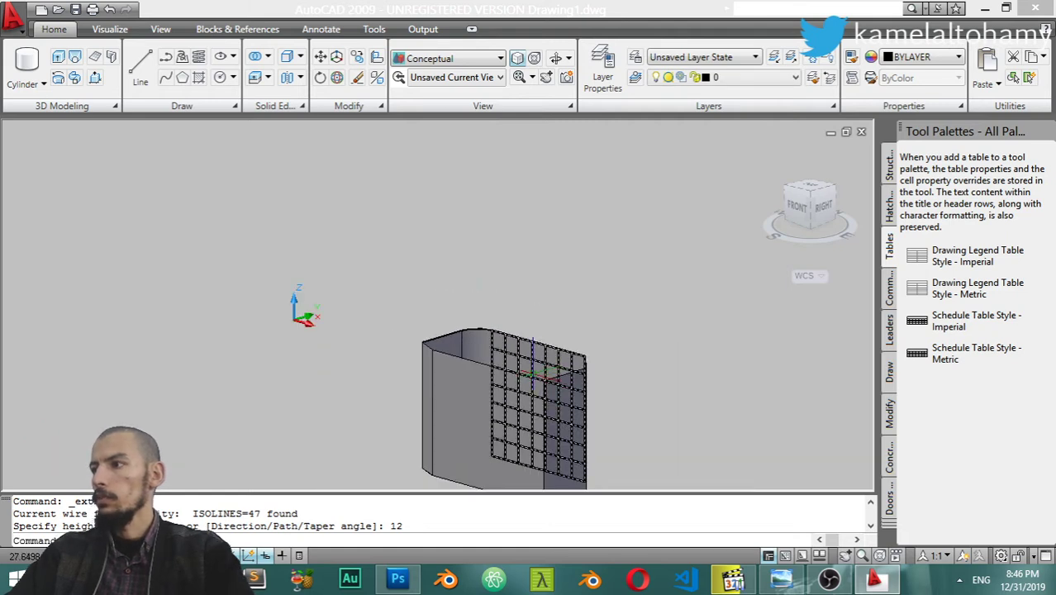
scroll(554, 405, down, 3)
scroll(554, 405, up, 3)
middle_drag(542, 401, 500, 326)
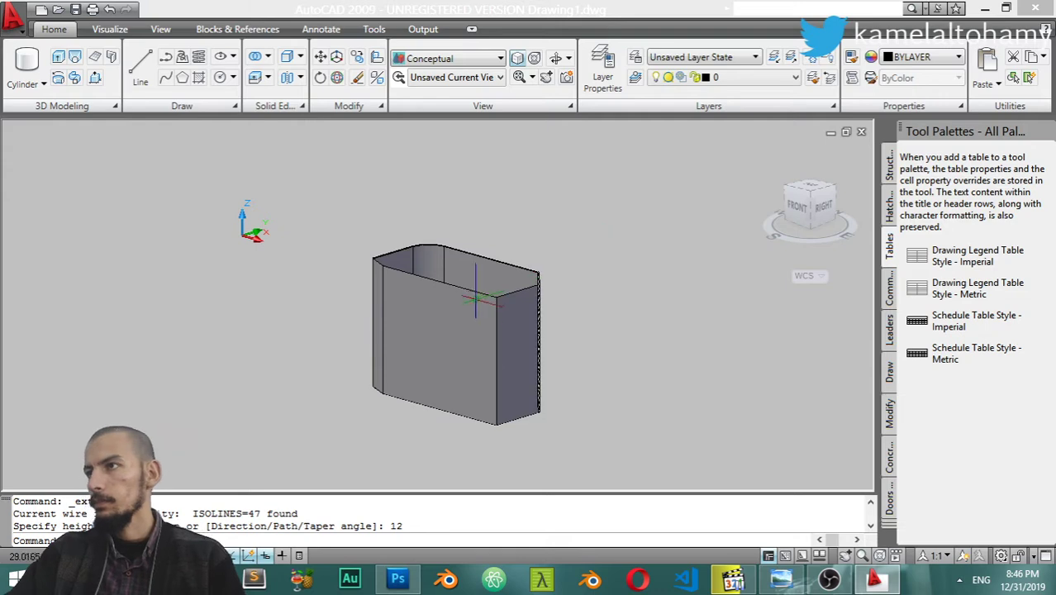
scroll(475, 335, up, 3)
- Draw a circle centred on the extruded block's top corner, then select it
scroll(472, 320, up, 2)
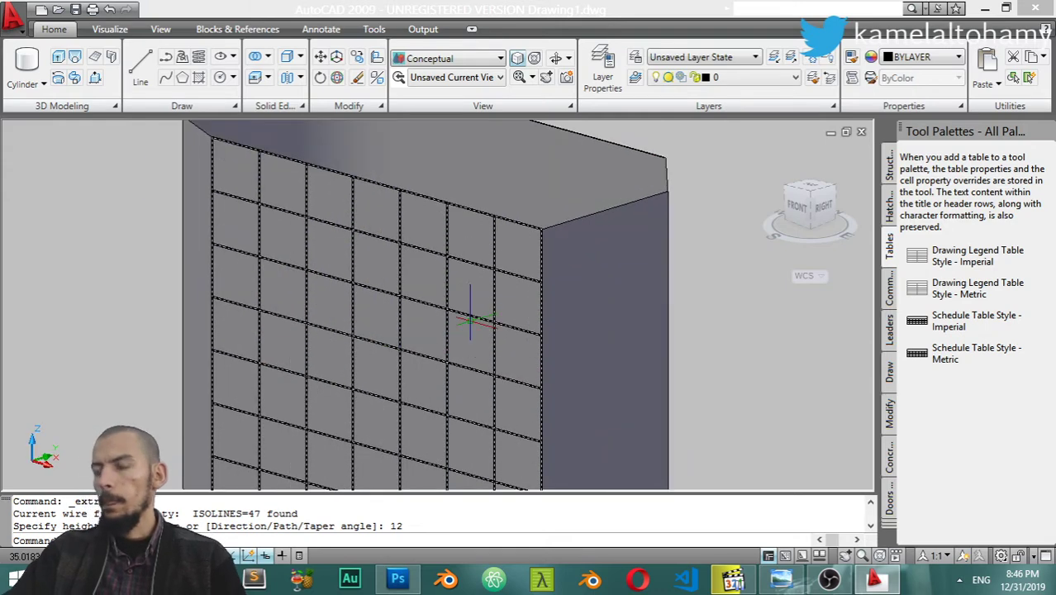
key(Down)
text(c)
key(Return)
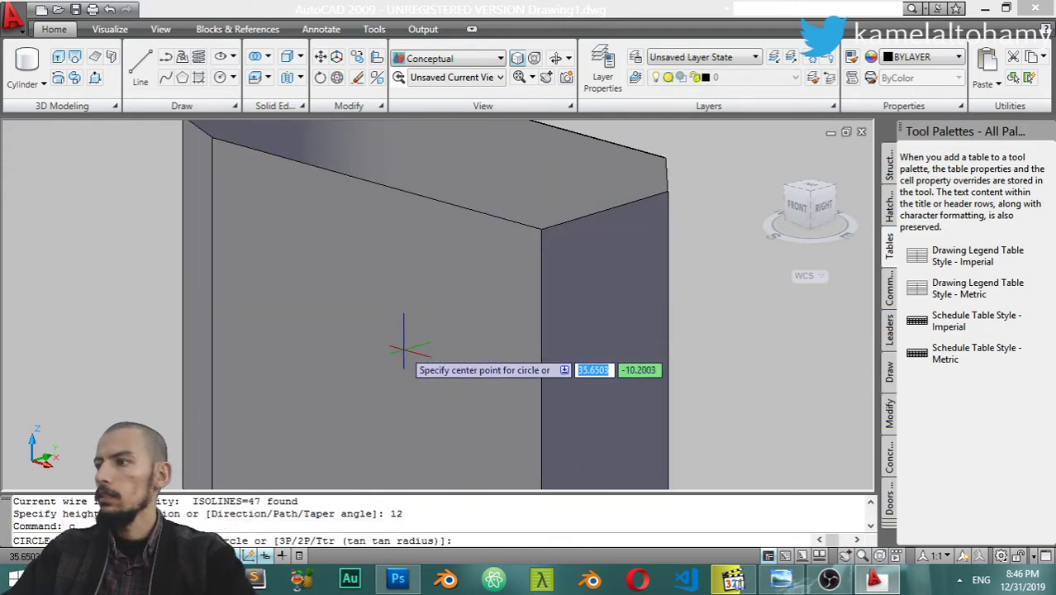
click(215, 138)
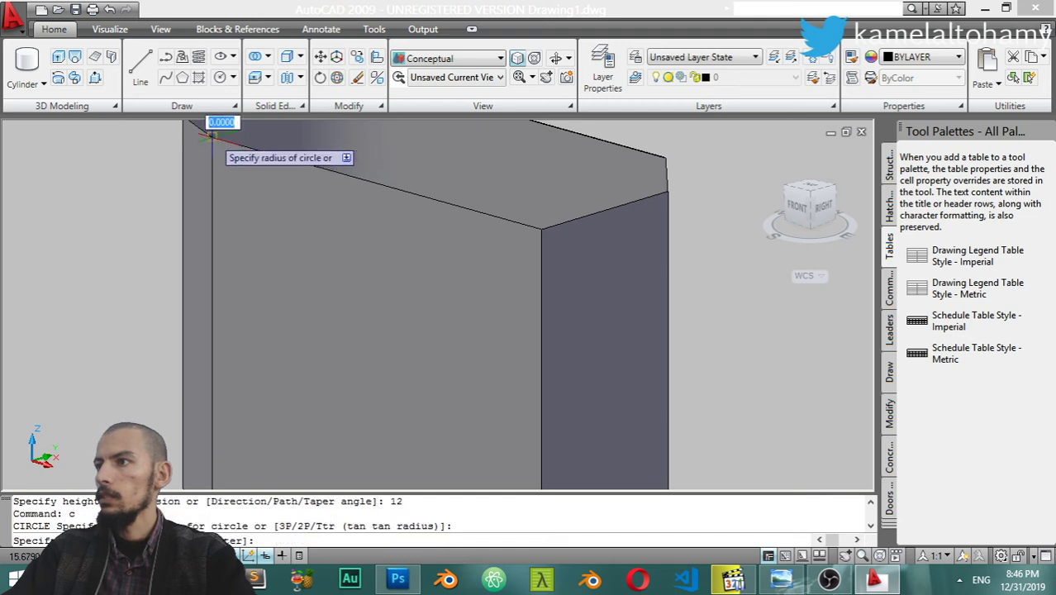
click(263, 180)
scroll(260, 179, down, 2)
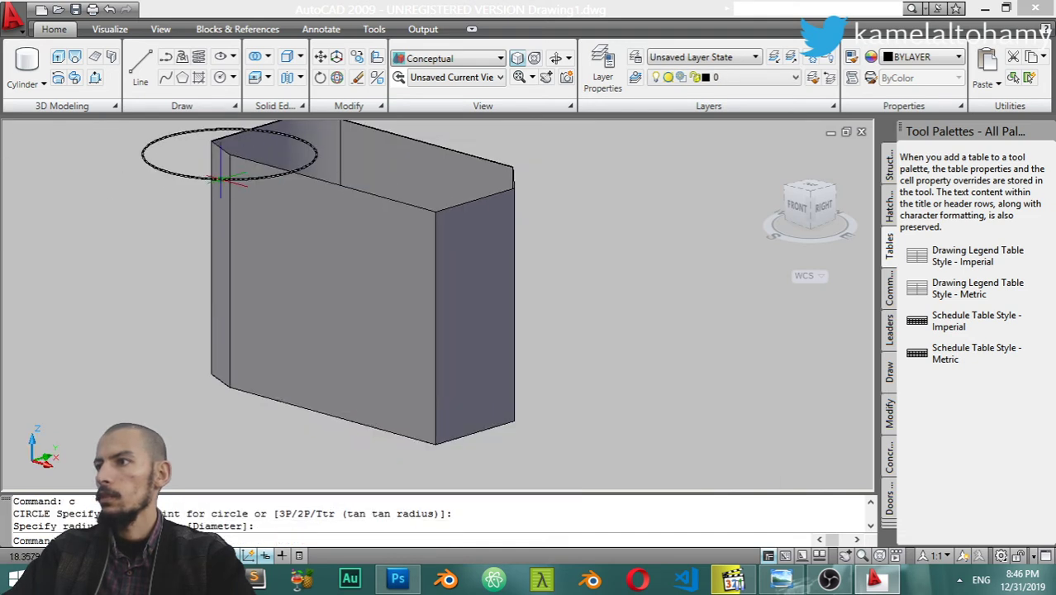
click(161, 138)
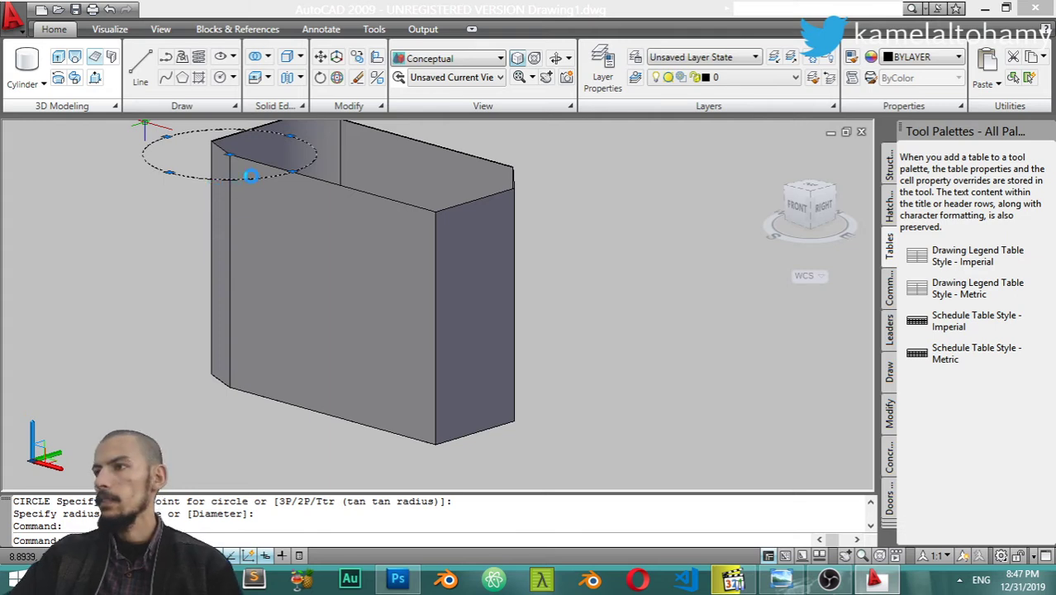
- Extrude the circle 6 units into a cylinder at the block's corner, then deselect it
click(57, 56)
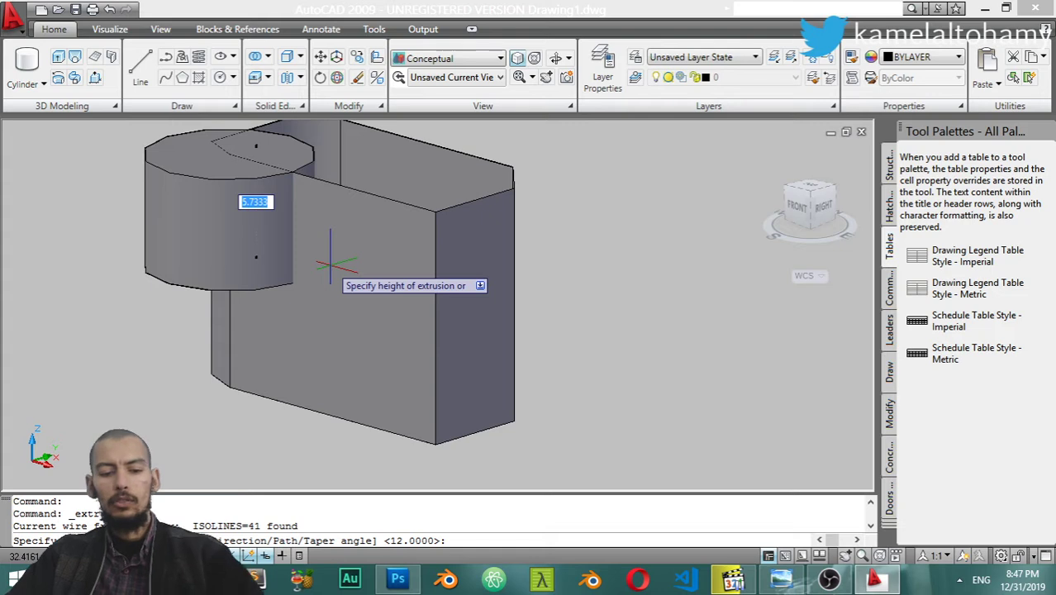
text(6)
key(Return)
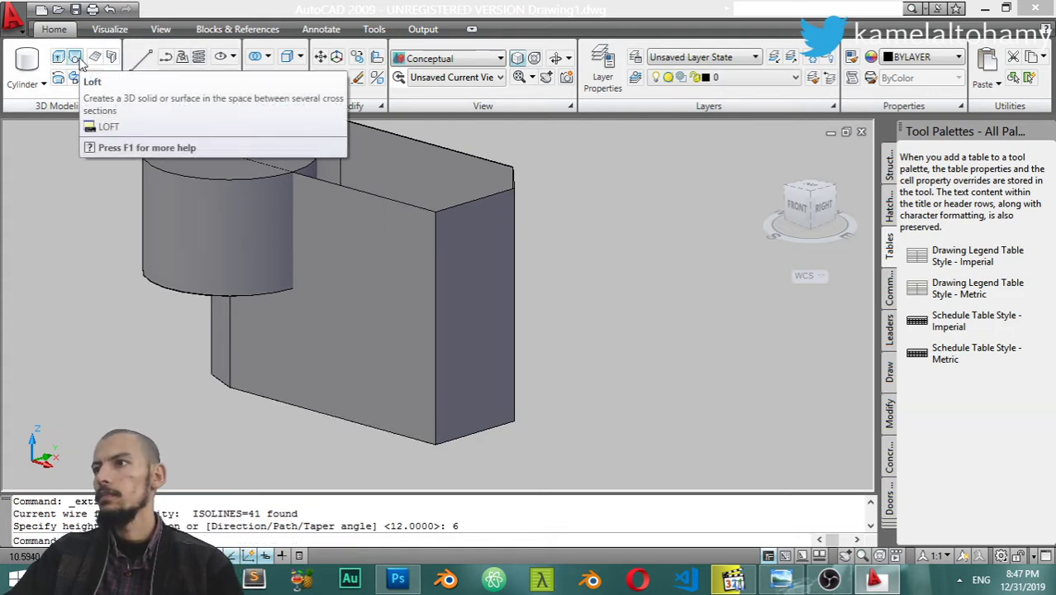
mouse_move(75, 57)
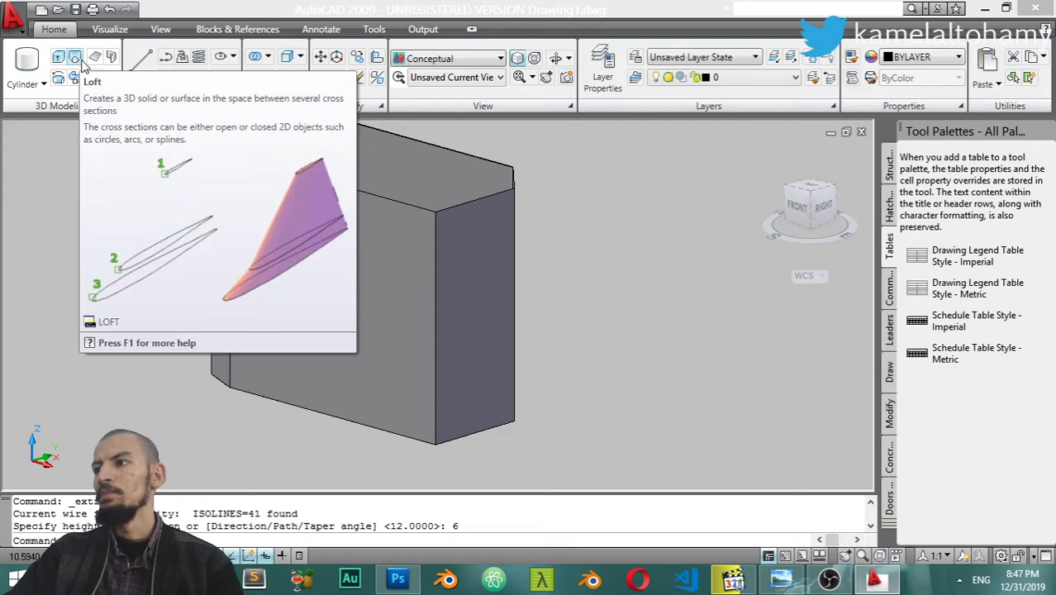
key(Escape)
scroll(649, 296, down, 5)
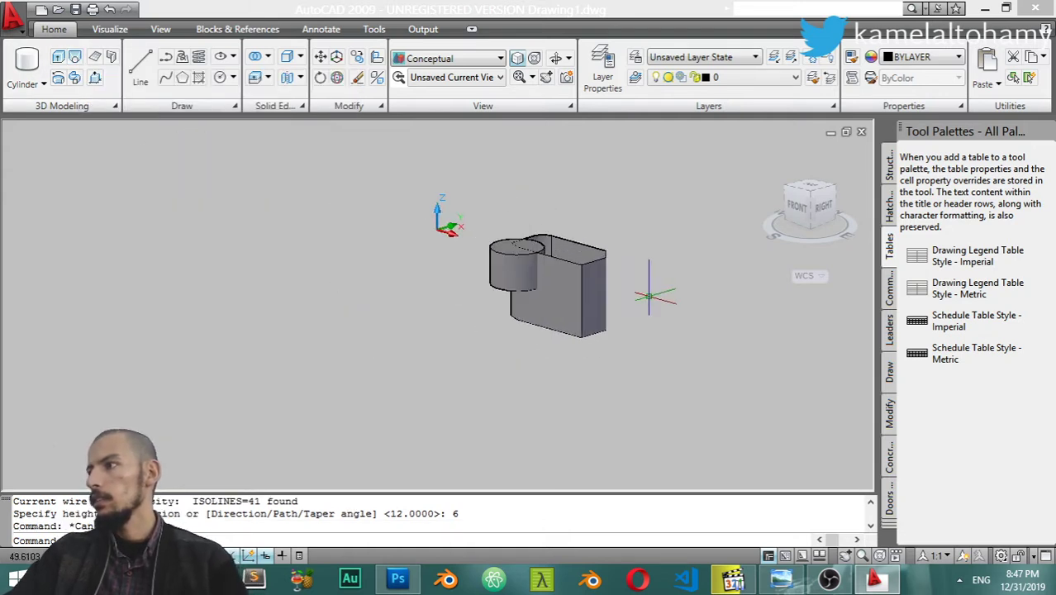
- From the Top view, draw a small circle beside the cylinder, then orbit back to 3D and select it
middle_drag(684, 308, 498, 304)
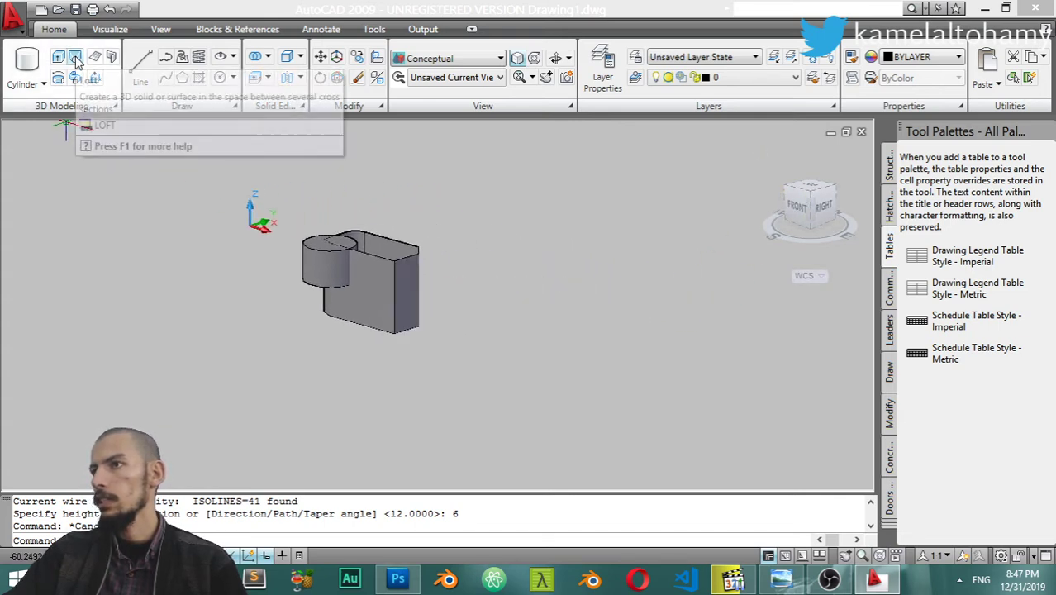
click(815, 192)
click(814, 192)
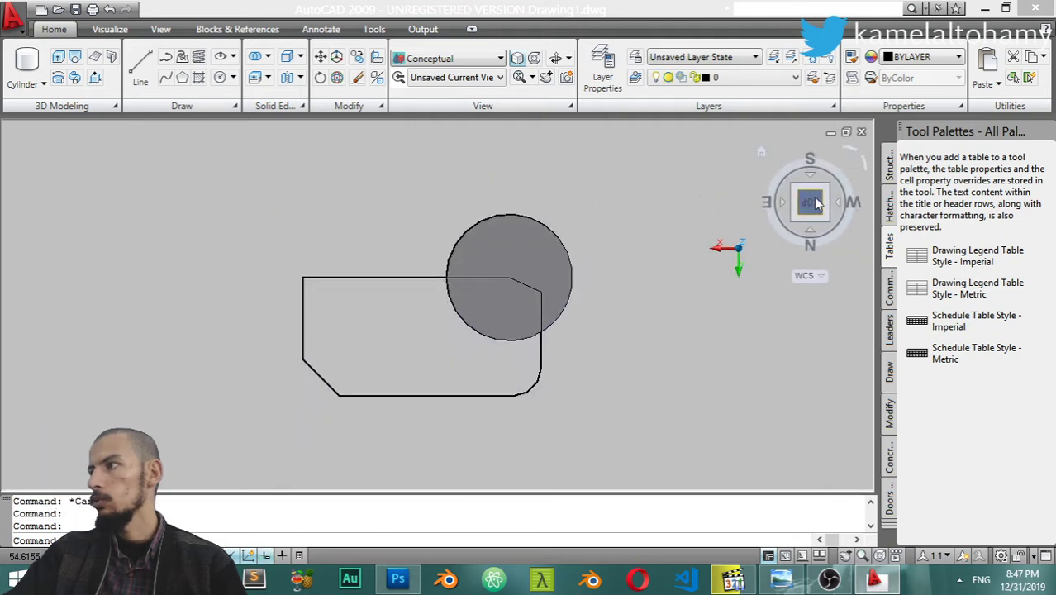
text(c)
key(Return)
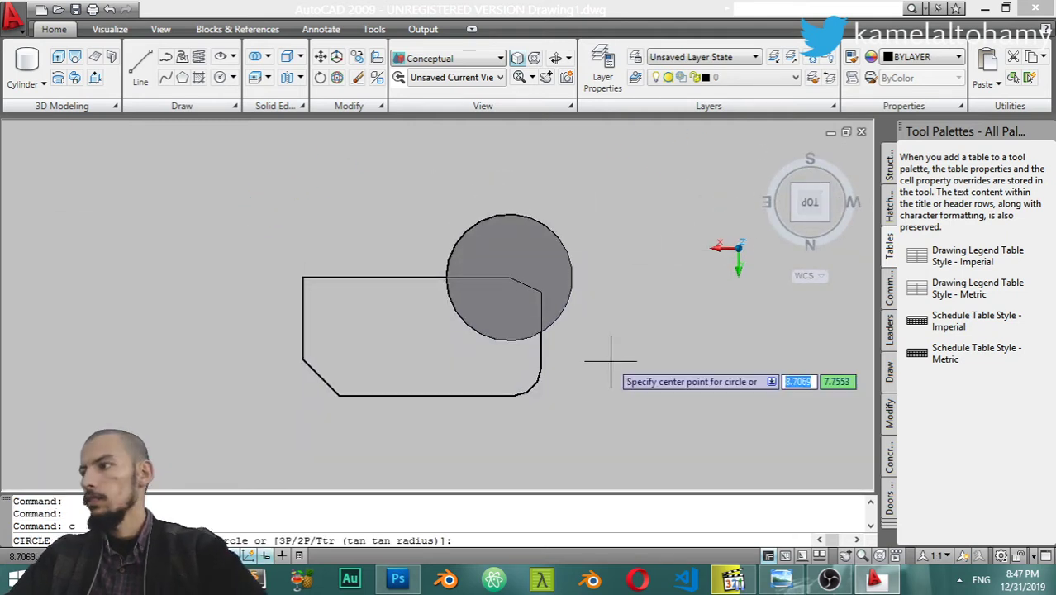
click(679, 351)
click(694, 378)
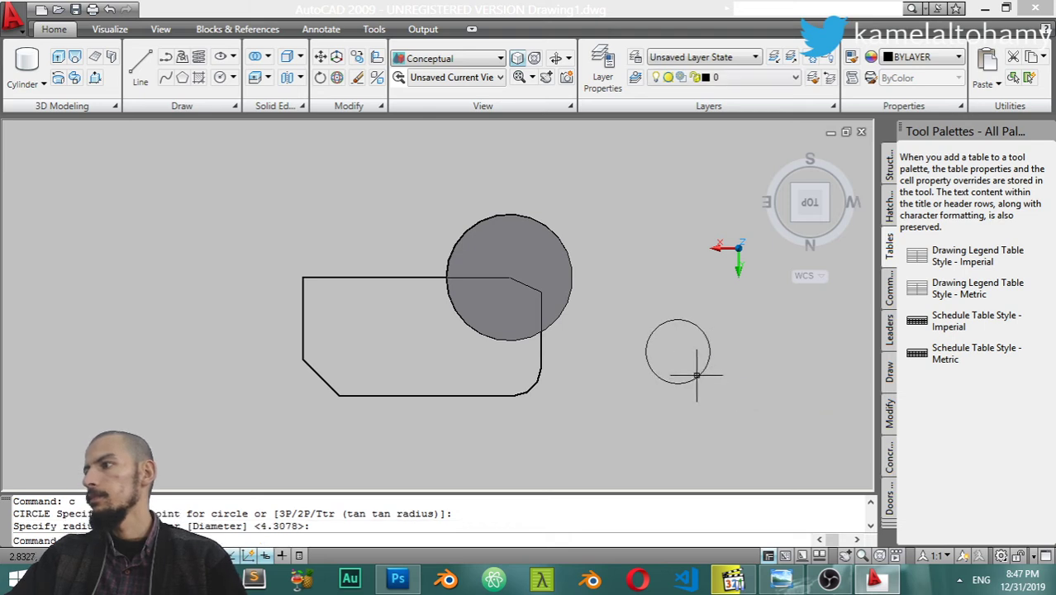
scroll(695, 373, down, 2)
mouse_move(699, 384)
shift+middle_down()
mouse_move(670, 333)
mouse_move(666, 357)
shift+middle_up()
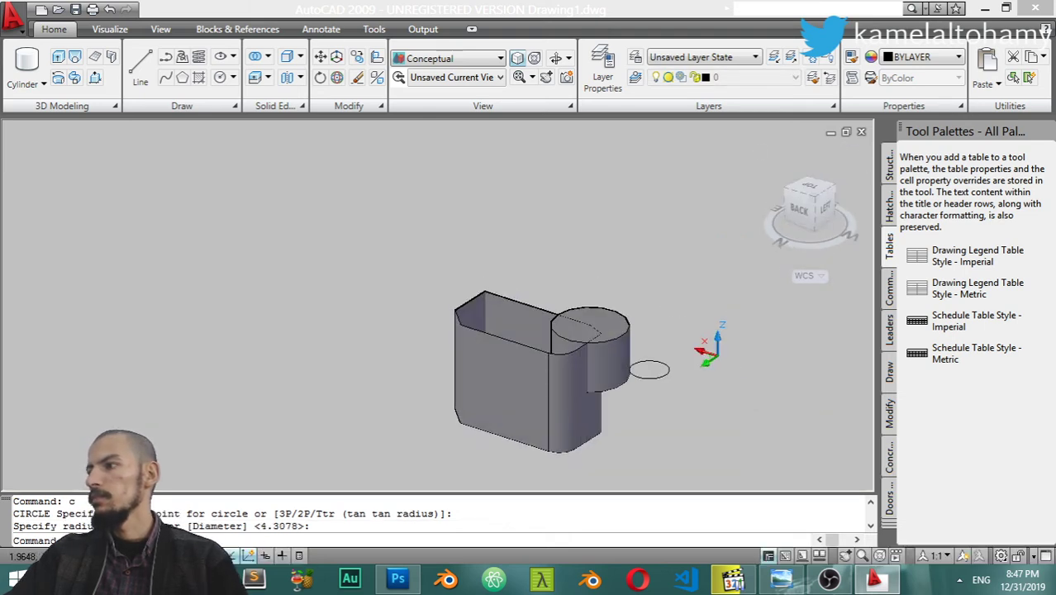
click(668, 369)
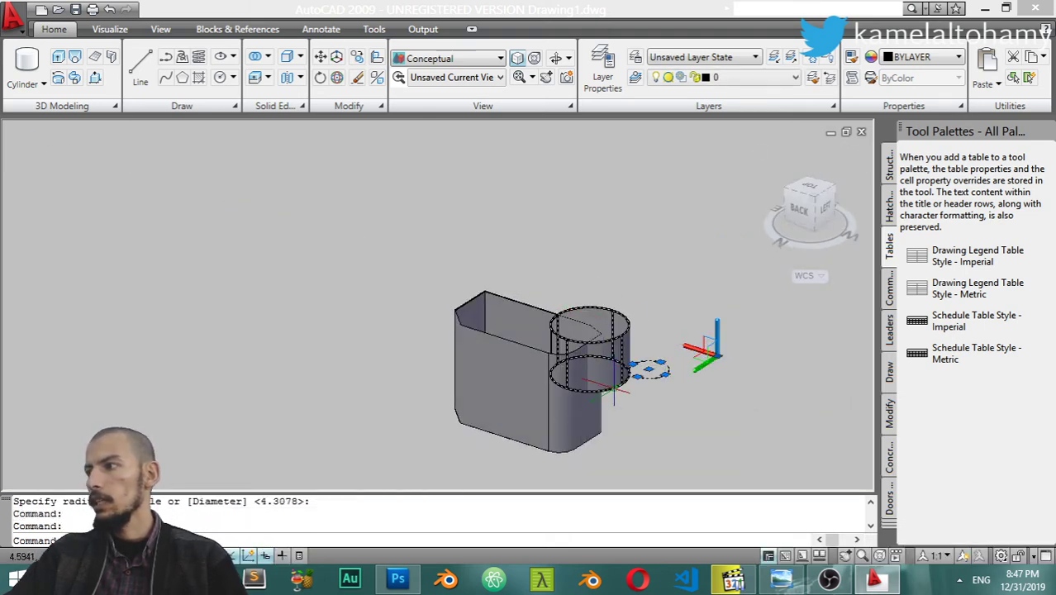
scroll(653, 354, up, 2)
scroll(595, 352, up, 3)
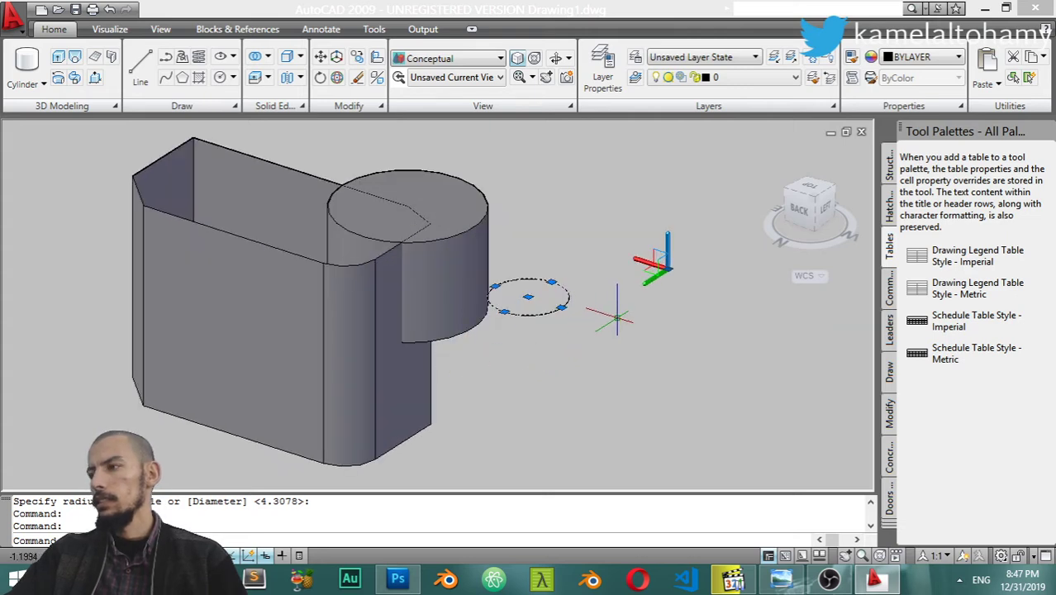
- Copy the small circle with Ortho on, placing one copy straight below and one straight above
text(co)
key(Return)
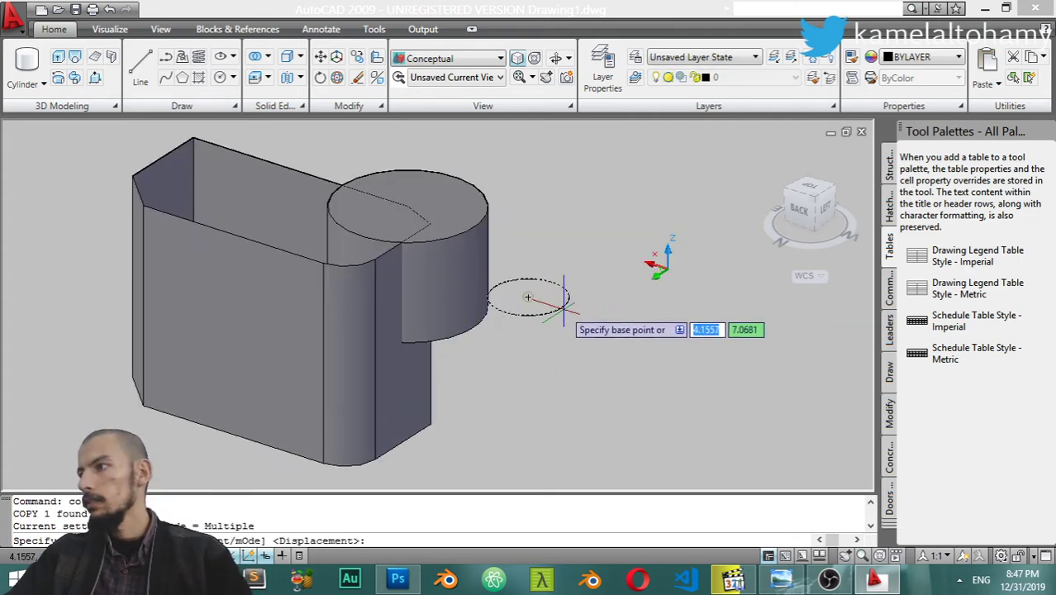
click(527, 298)
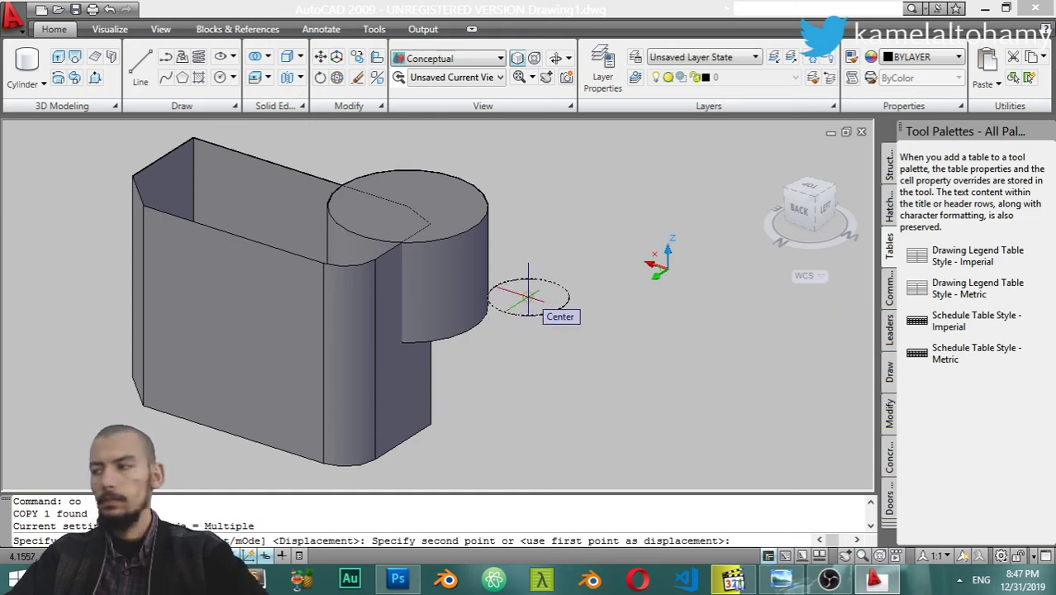
key(F8)
click(538, 374)
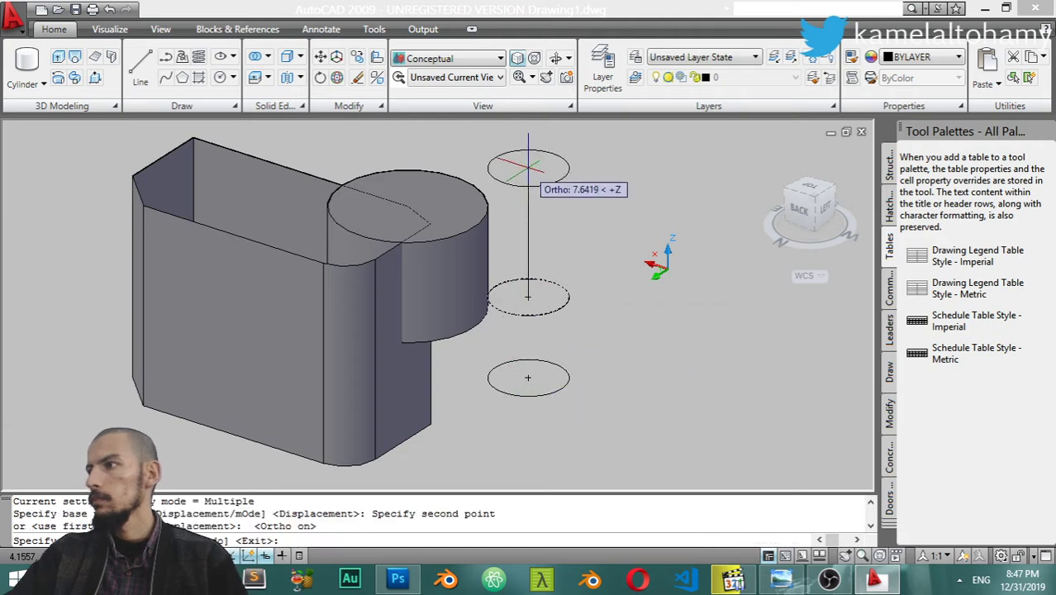
click(559, 186)
key(Return)
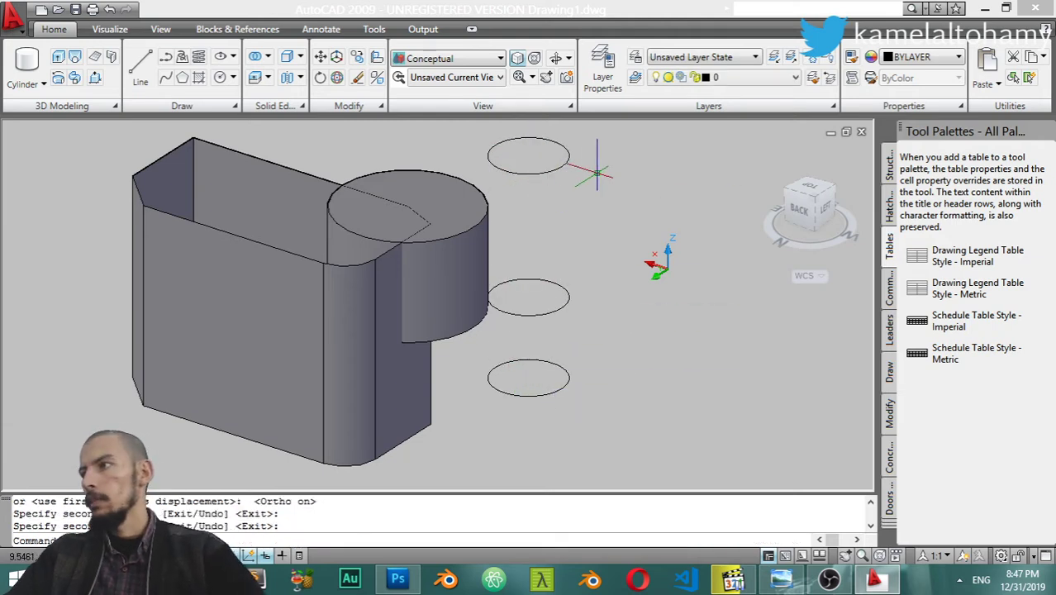
key(Escape)
click(568, 161)
text(sc)
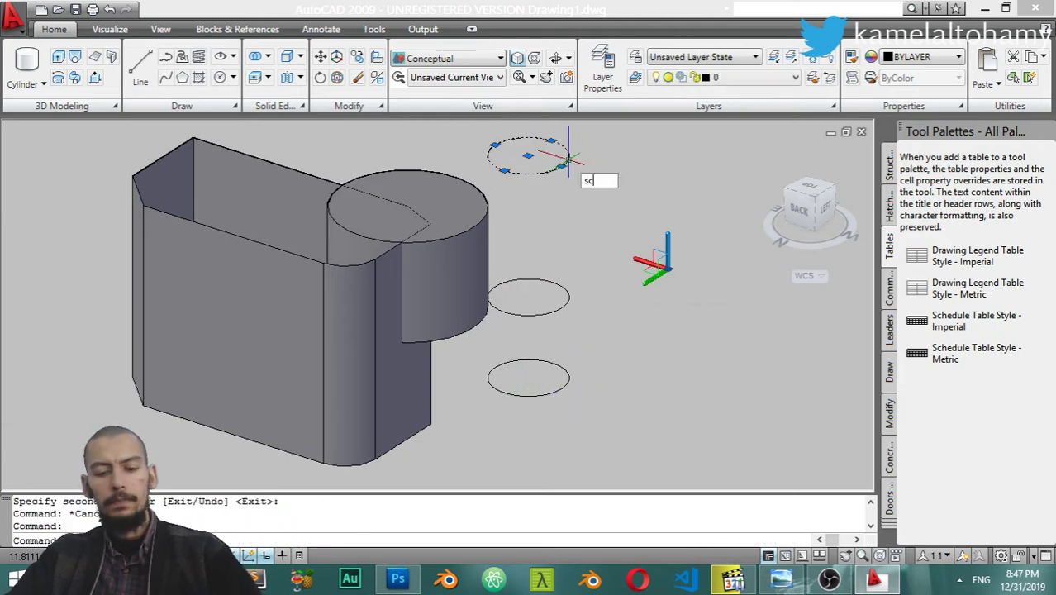
- Scale the top circle by 2 about its centre
key(Return)
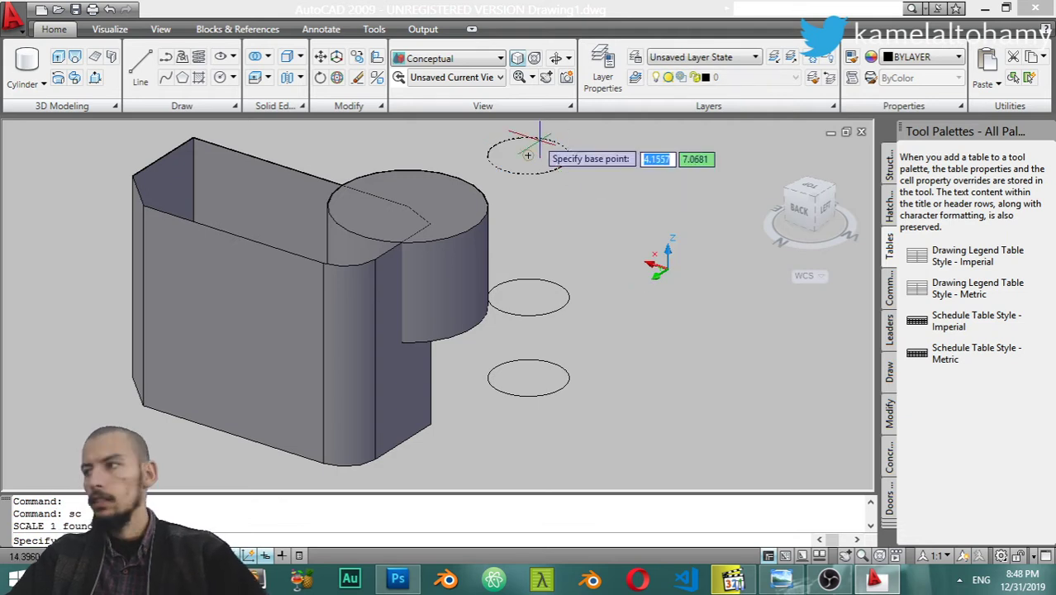
click(530, 156)
text(2)
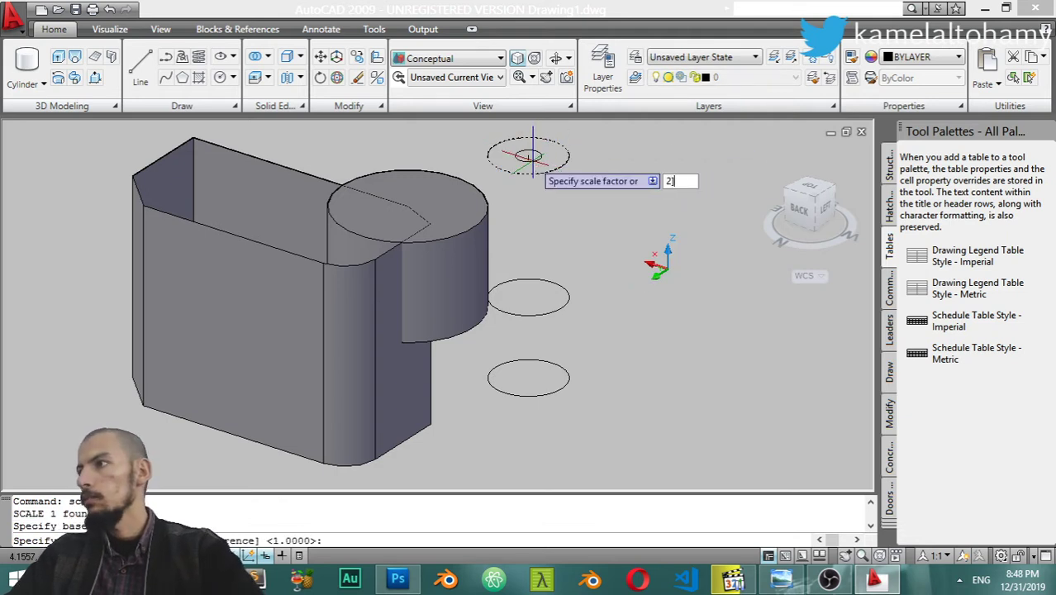
key(Return)
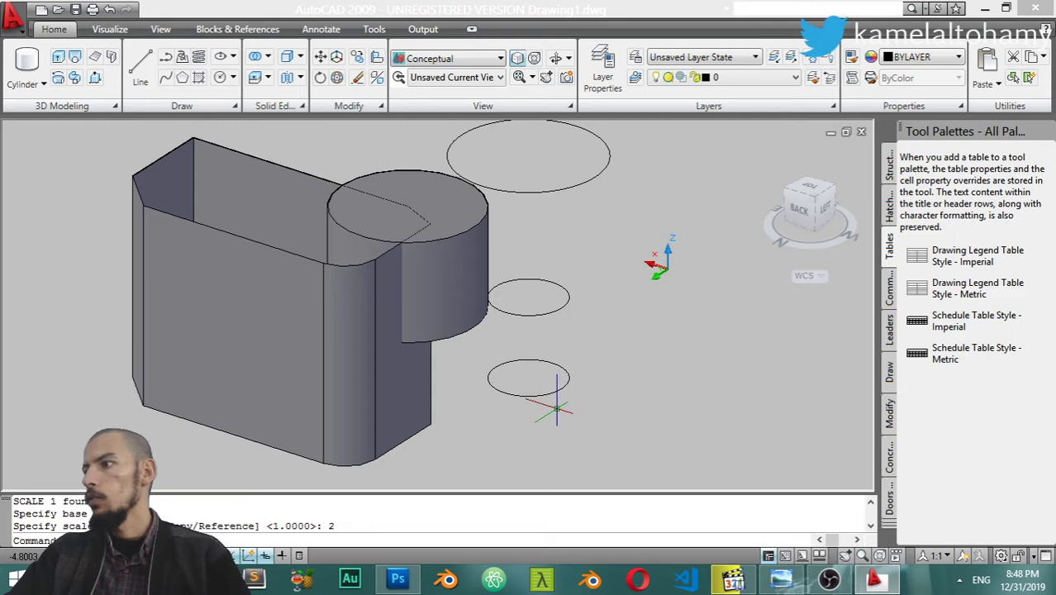
- Scale the bottom circle by 0.5 about its centre
click(556, 389)
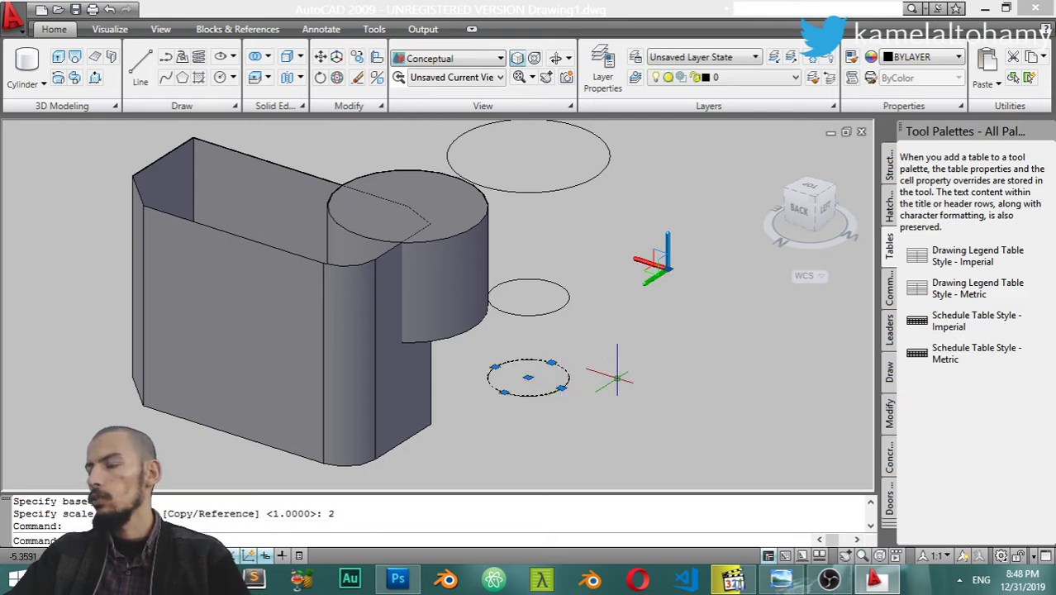
text(sc)
key(Return)
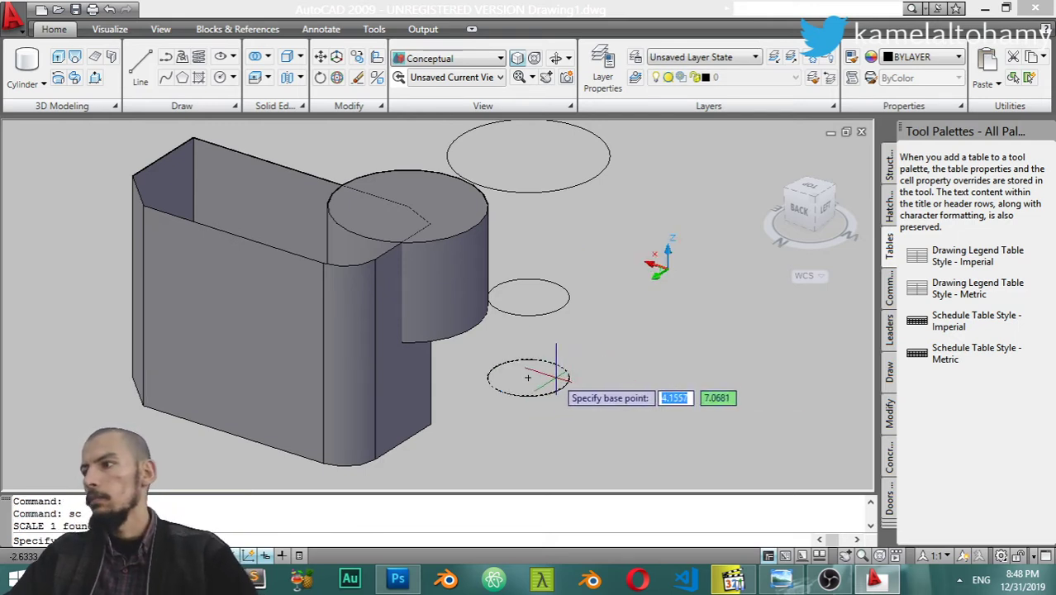
click(529, 378)
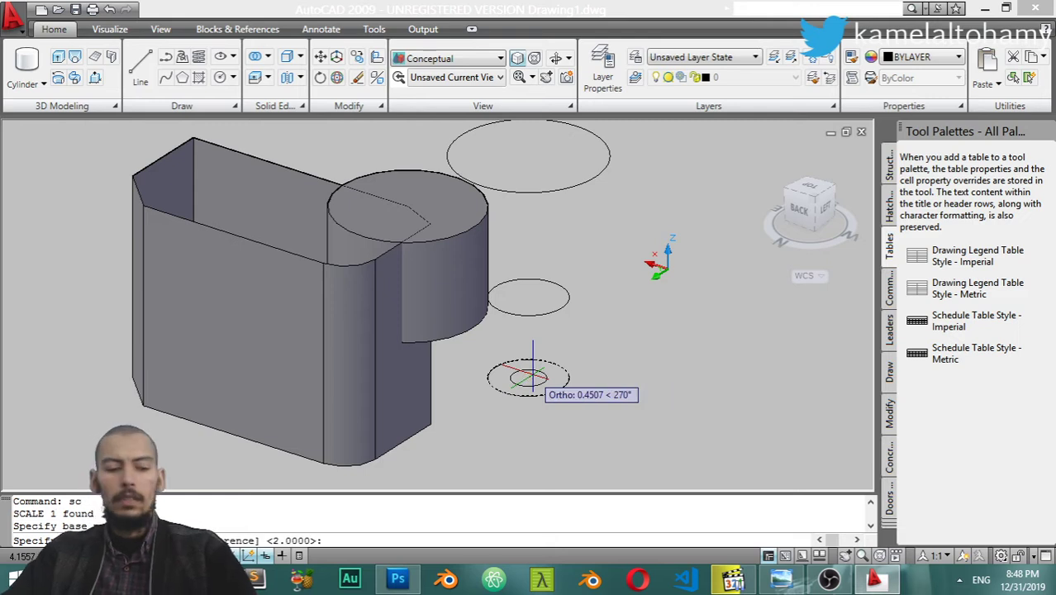
text(.5)
key(Return)
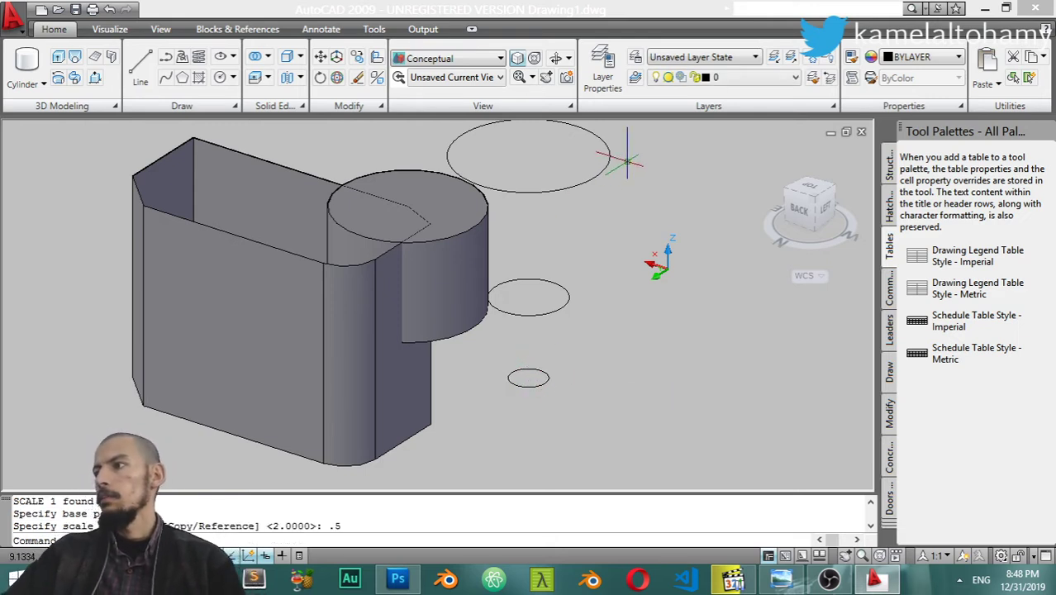
- Loft the three circles, top to bottom, using Cross sections only with Smooth Fit
click(74, 62)
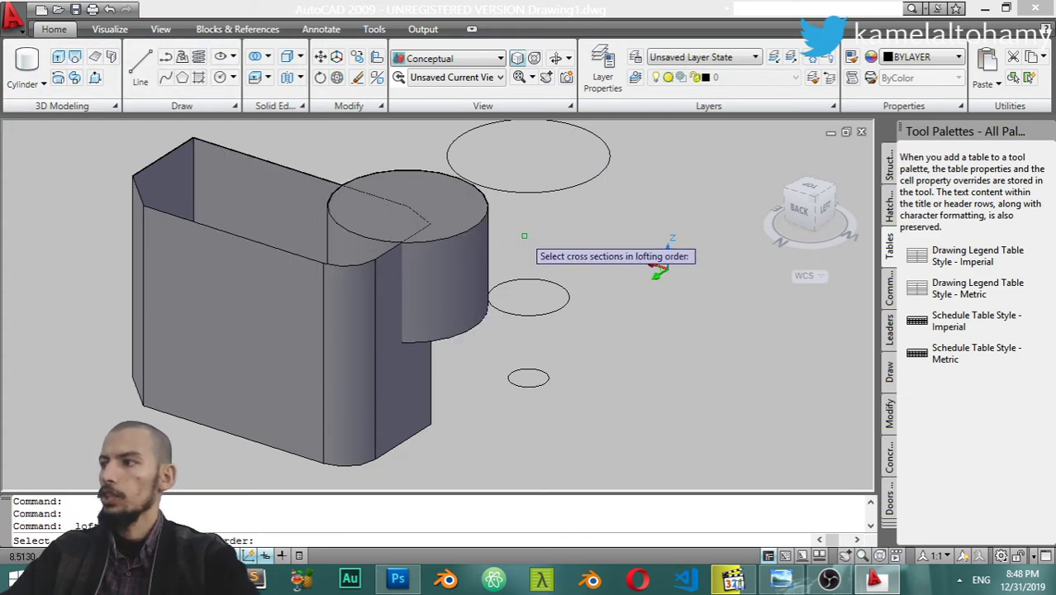
click(543, 191)
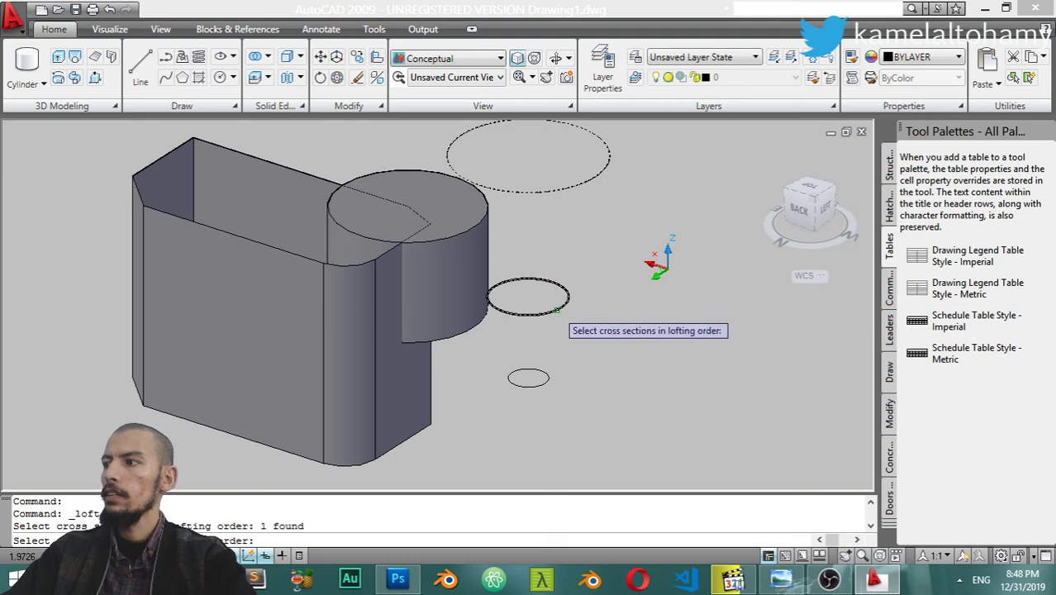
click(556, 310)
click(548, 381)
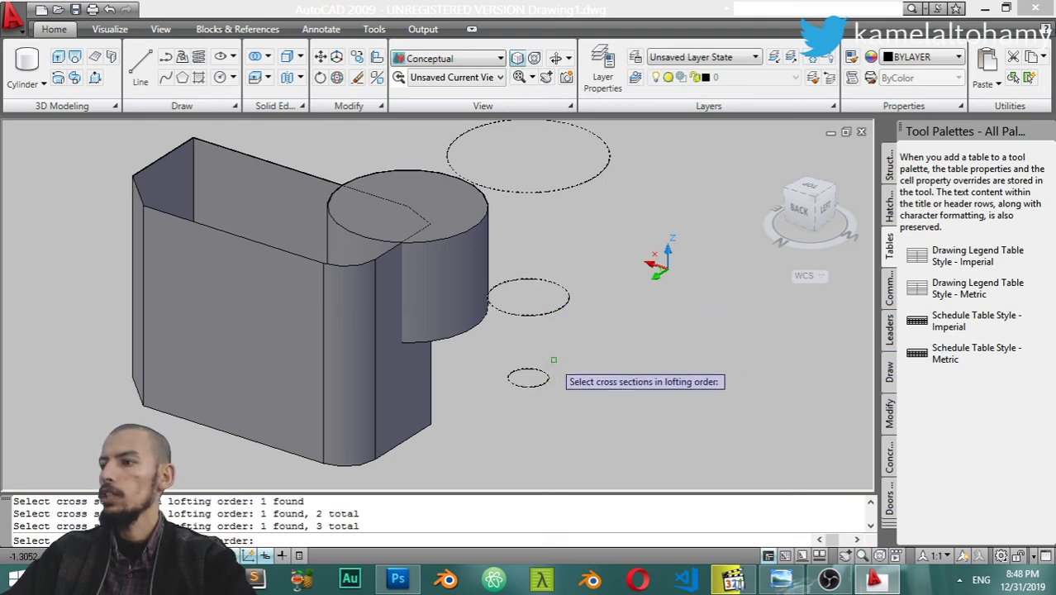
key(Return)
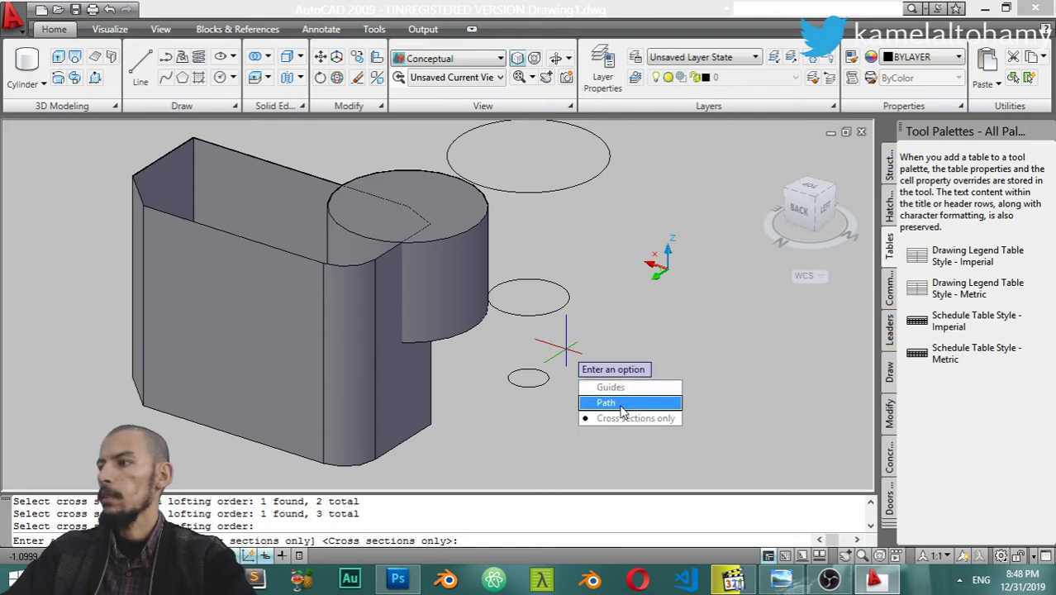
click(628, 418)
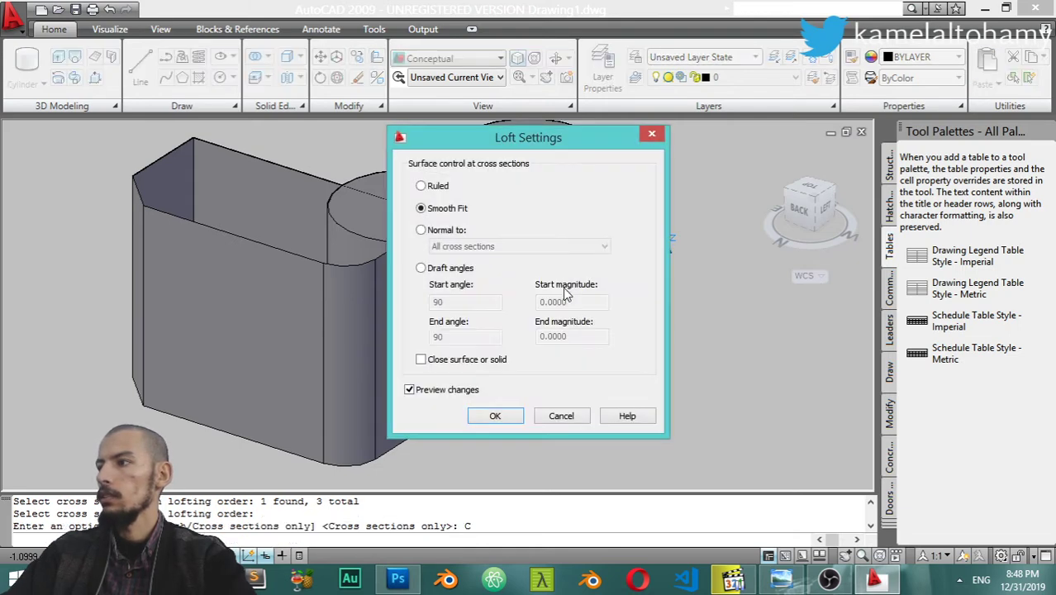
click(493, 415)
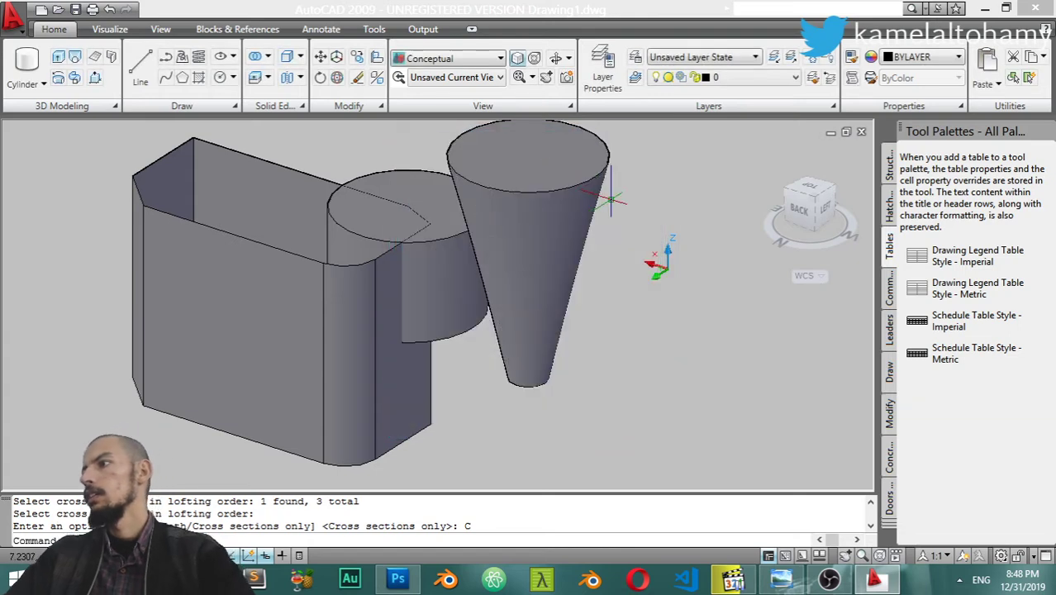
- Orbit and pan around the new cone-shaped loft to inspect it
key(Escape)
middle_drag(667, 382, 659, 329)
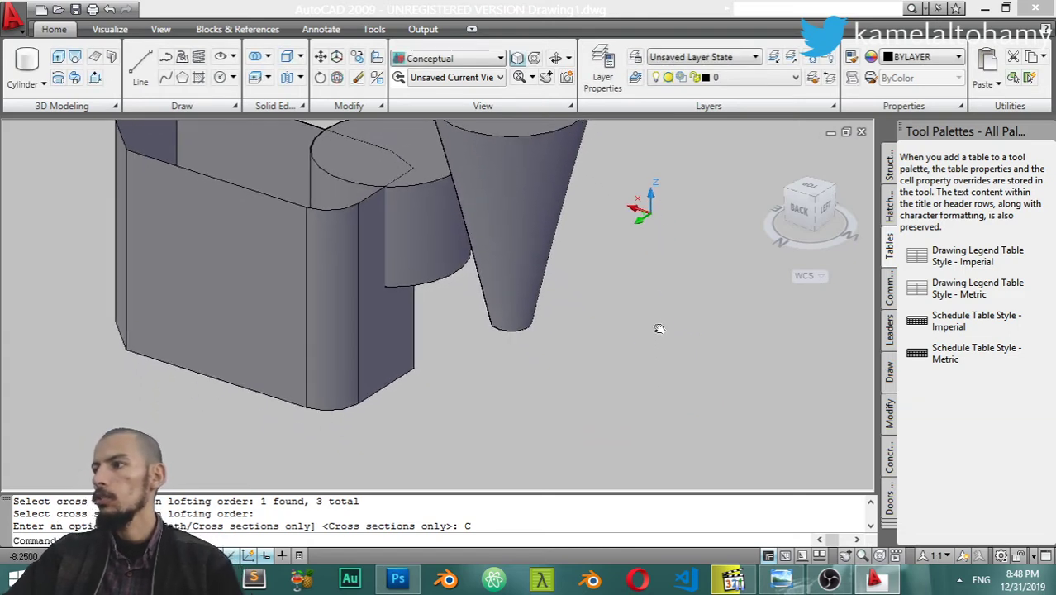
mouse_move(673, 385)
shift+middle_down()
mouse_move(651, 299)
mouse_move(651, 212)
mouse_move(658, 411)
shift+middle_up()
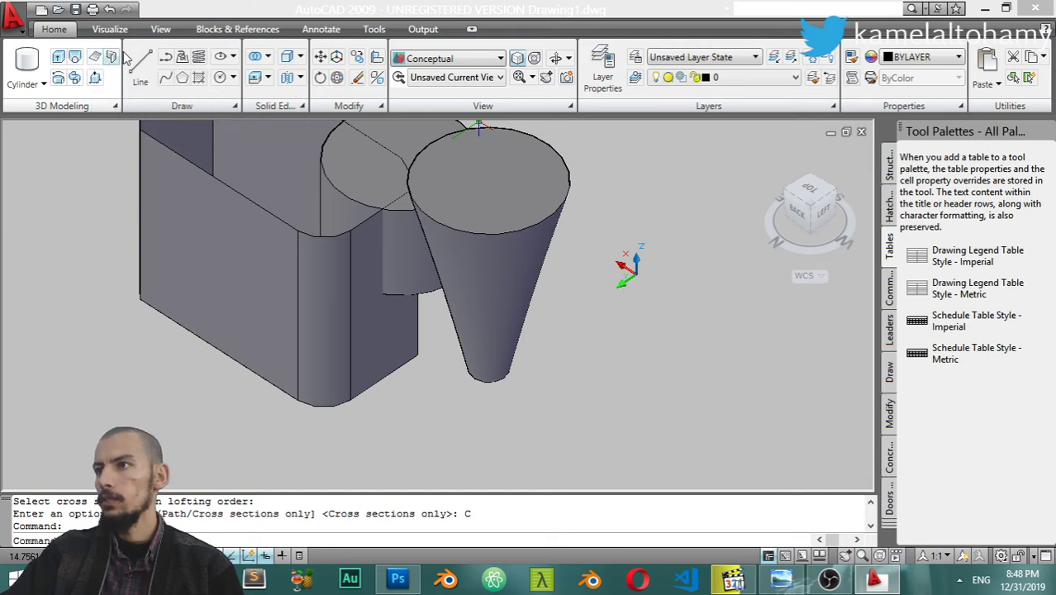
middle_drag(574, 400, 434, 329)
scroll(434, 330, down, 5)
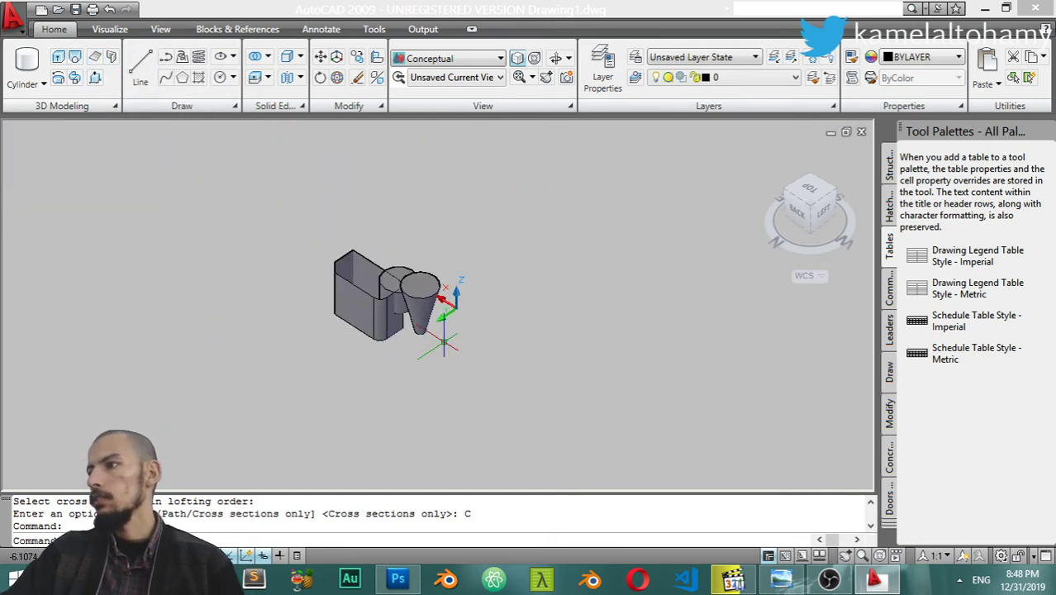
scroll(575, 351, up, 4)
- From the Top view, draw a rectangle to the right of the cone and select it
click(809, 192)
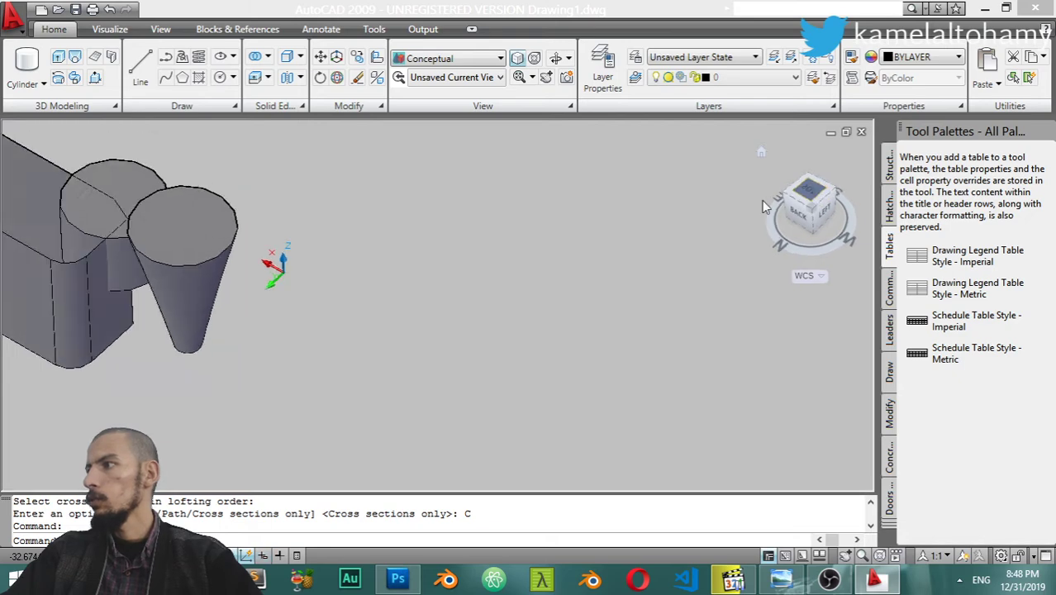
text(rec)
key(Return)
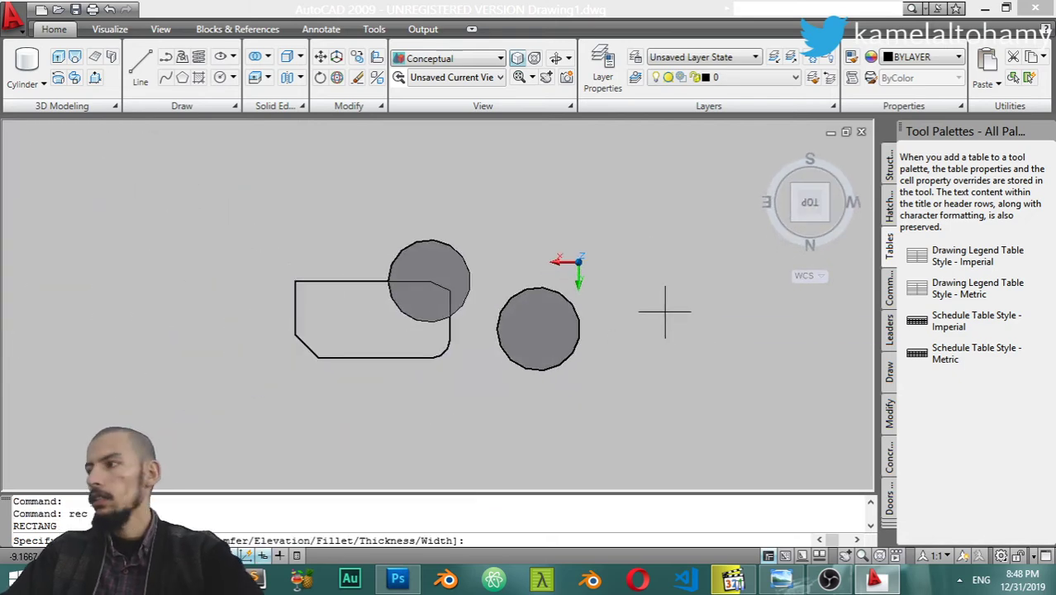
click(654, 279)
click(787, 351)
scroll(816, 397, down, 2)
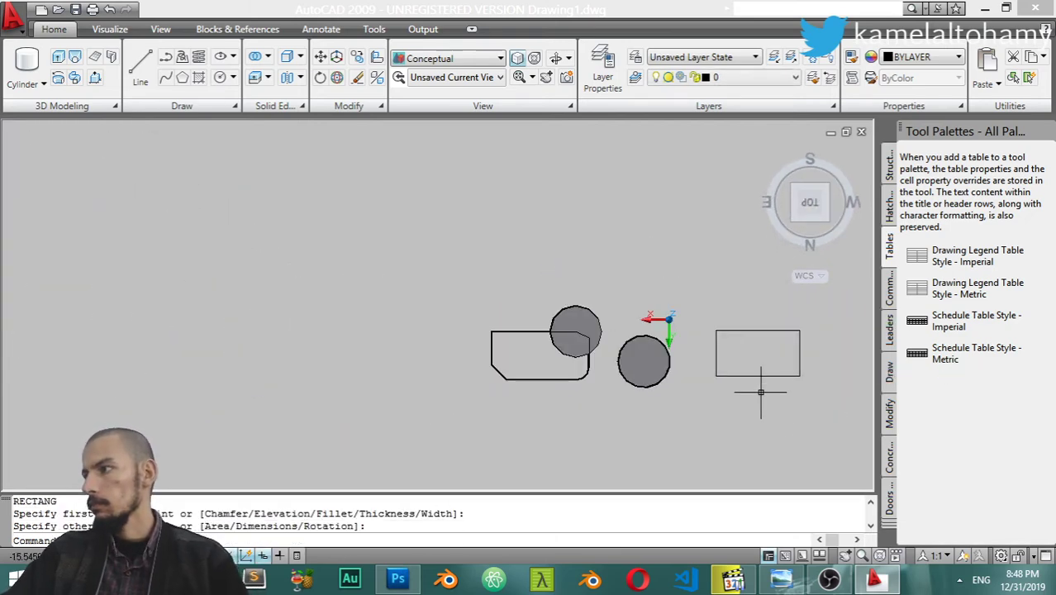
middle_drag(735, 383, 491, 312)
click(579, 244)
click(457, 363)
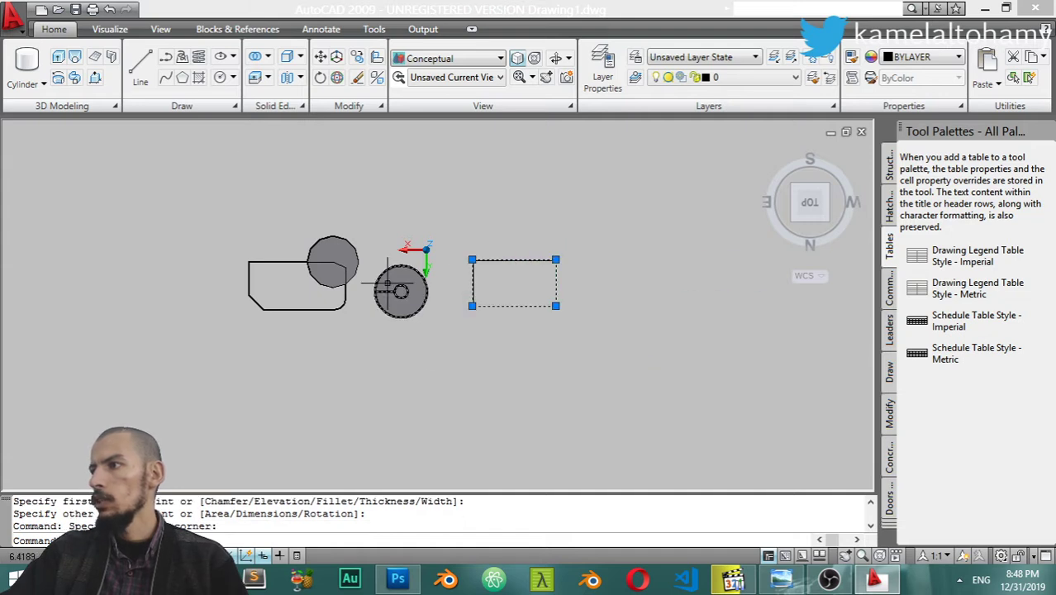
- Fill the rectangle with a PLANESURF planar surface, then add a thin planar surface at the cone's circle
click(96, 58)
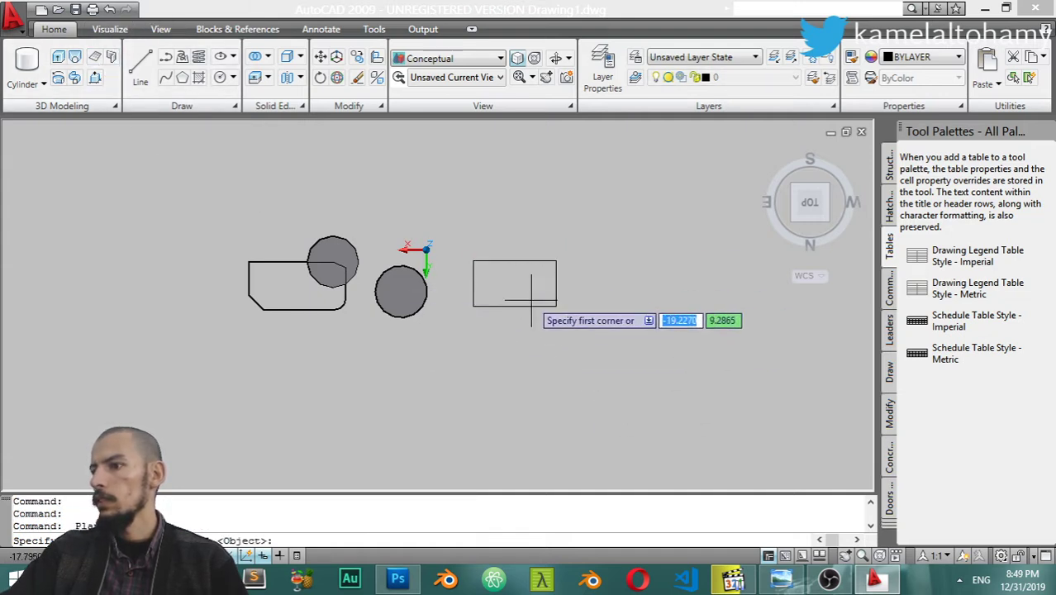
click(473, 306)
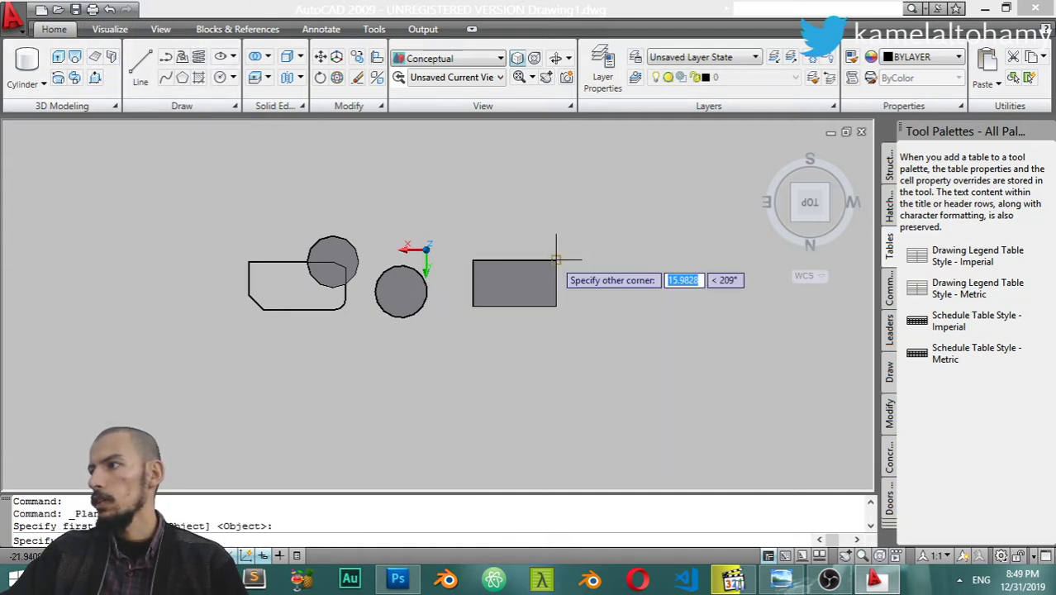
click(555, 260)
key(Return)
scroll(554, 302, up, 1)
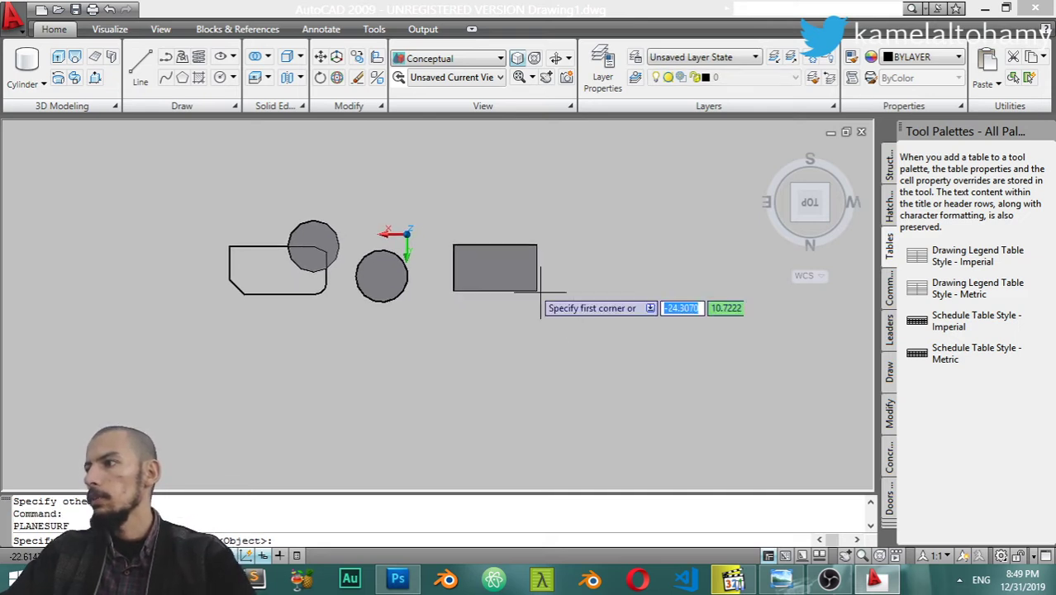
scroll(483, 278, up, 1)
scroll(417, 268, up, 1)
scroll(416, 268, up, 2)
click(300, 300)
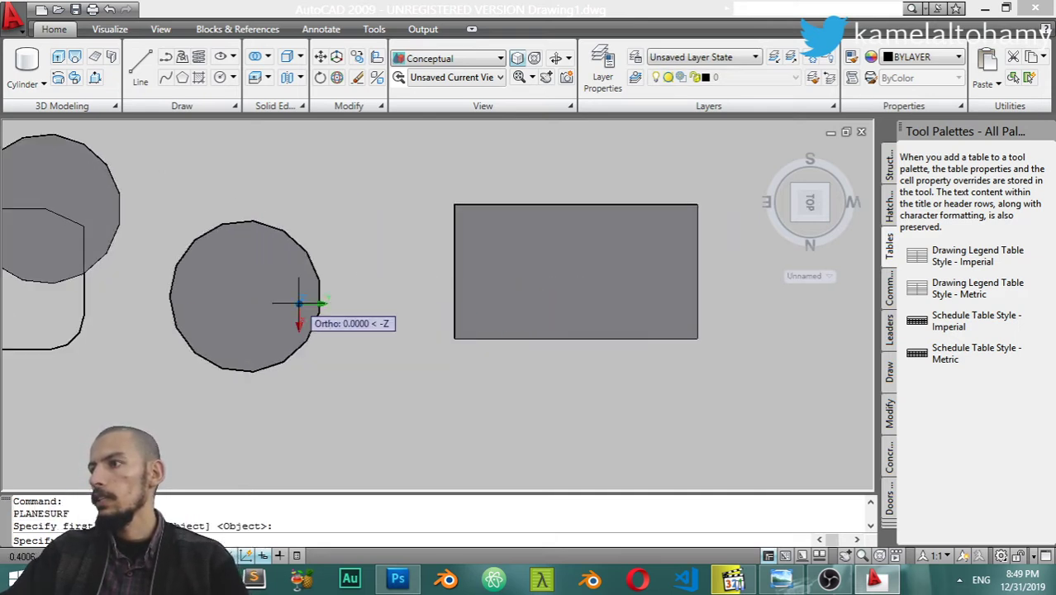
click(307, 302)
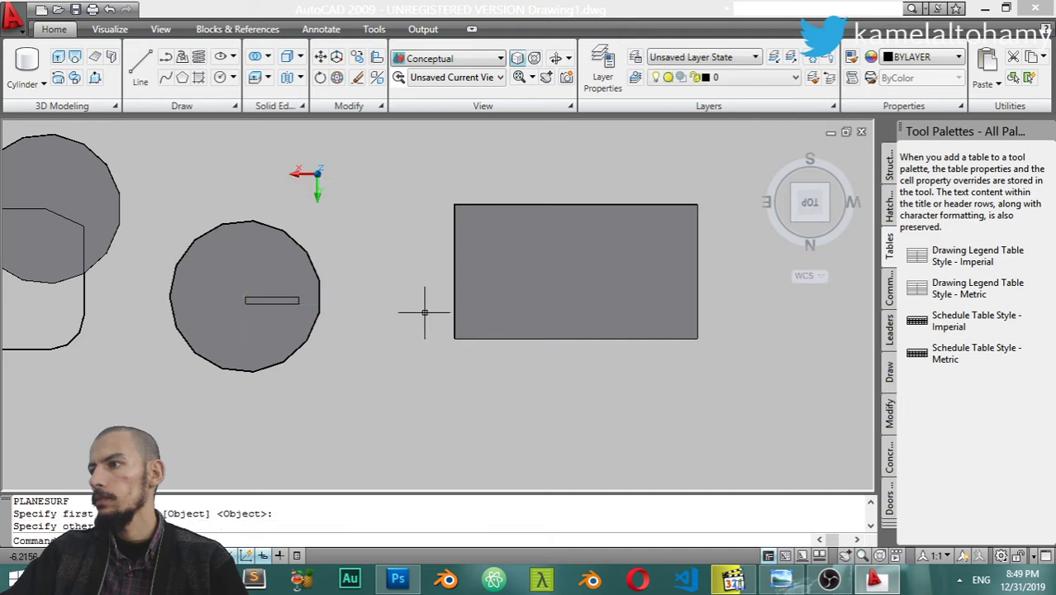
click(282, 281)
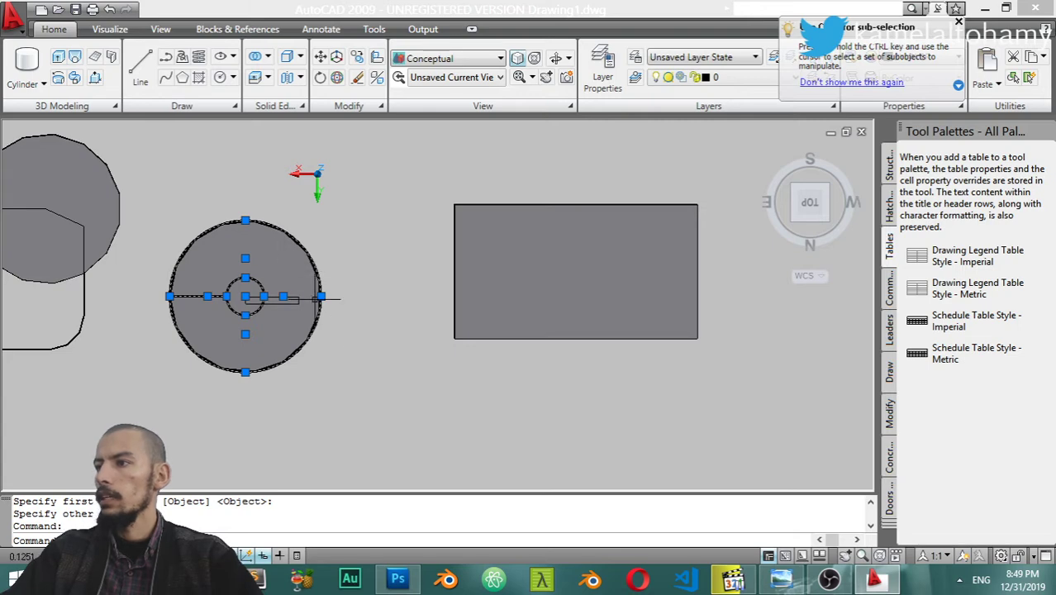
- Select the planar surface and start a move, then cancel the attempt
scroll(396, 355, down, 4)
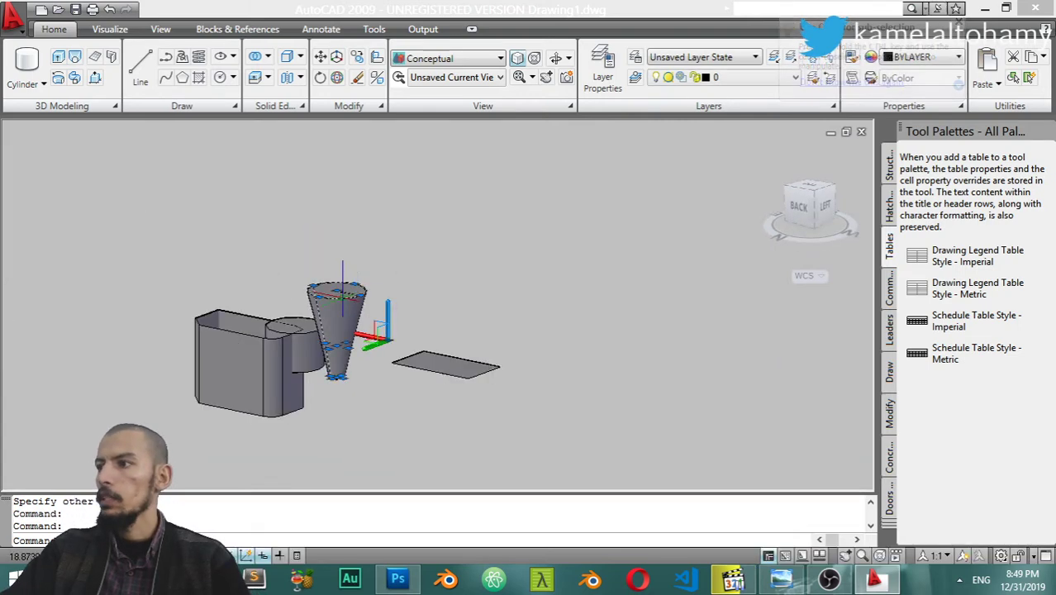
scroll(471, 281, up, 5)
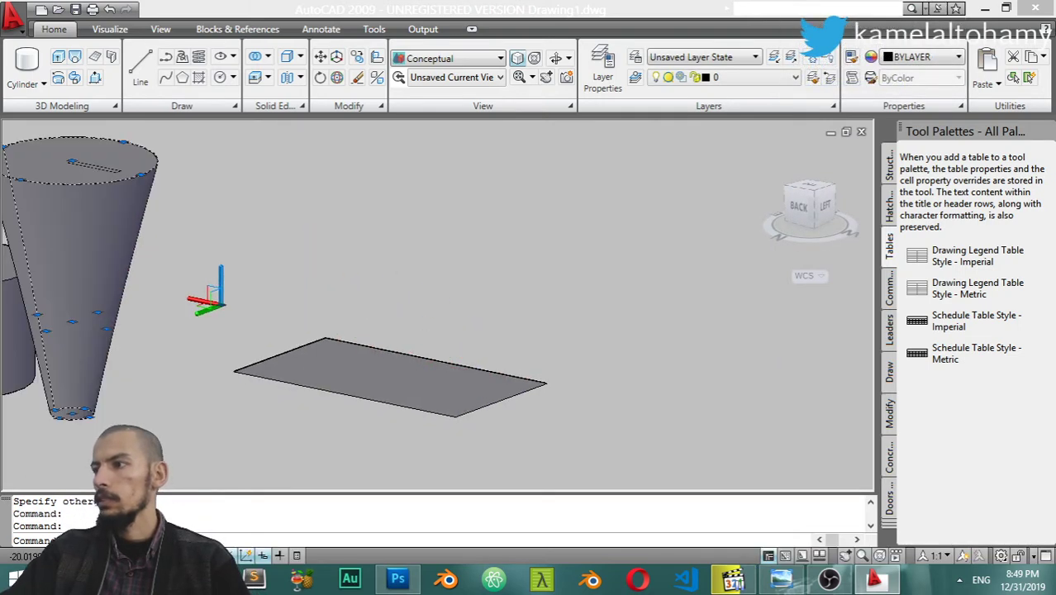
click(481, 380)
scroll(481, 380, down, 5)
scroll(481, 379, up, 4)
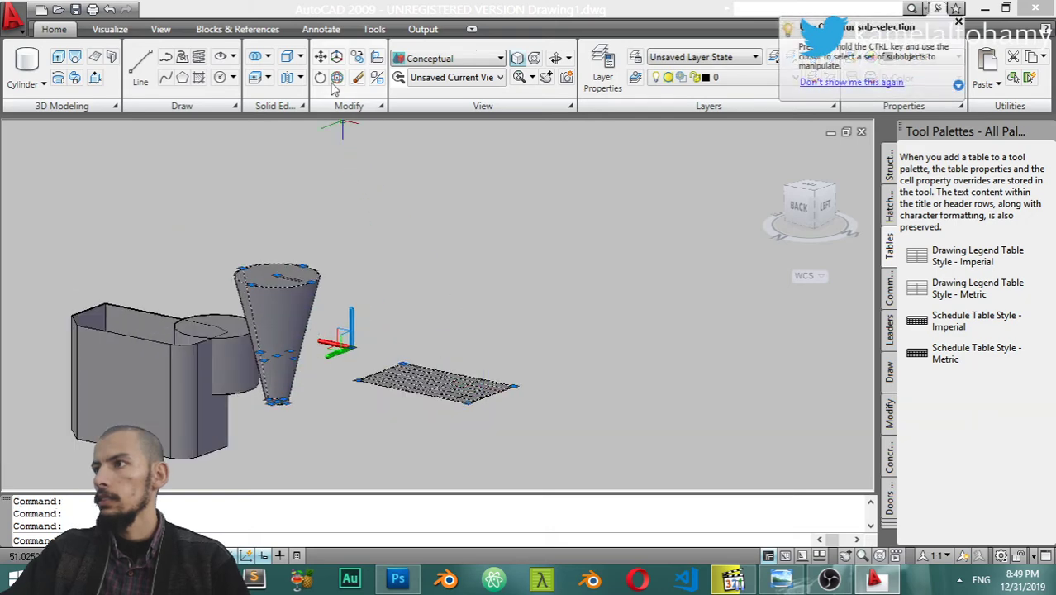
click(320, 56)
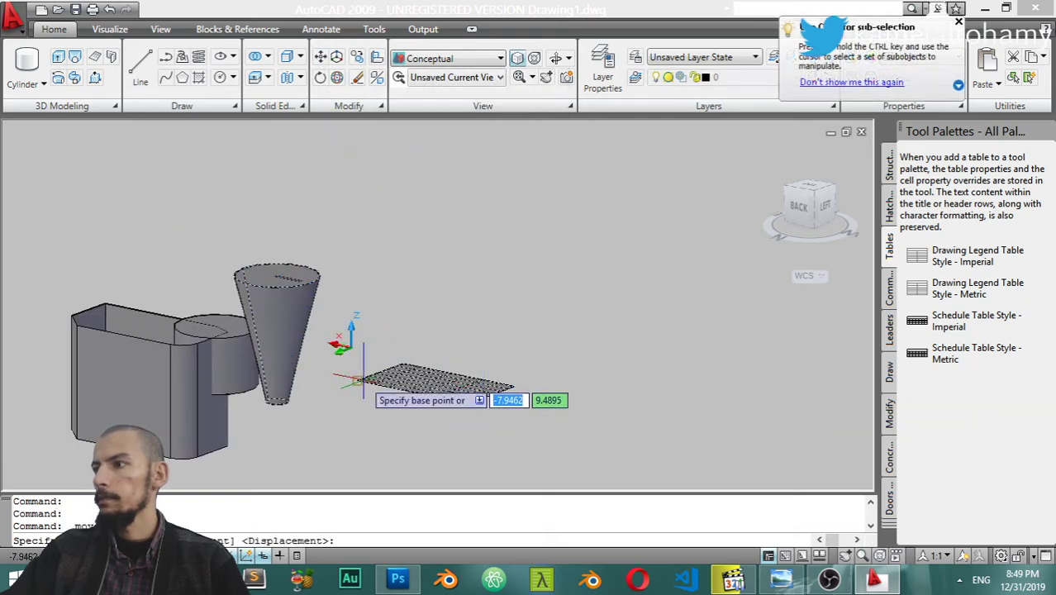
click(356, 380)
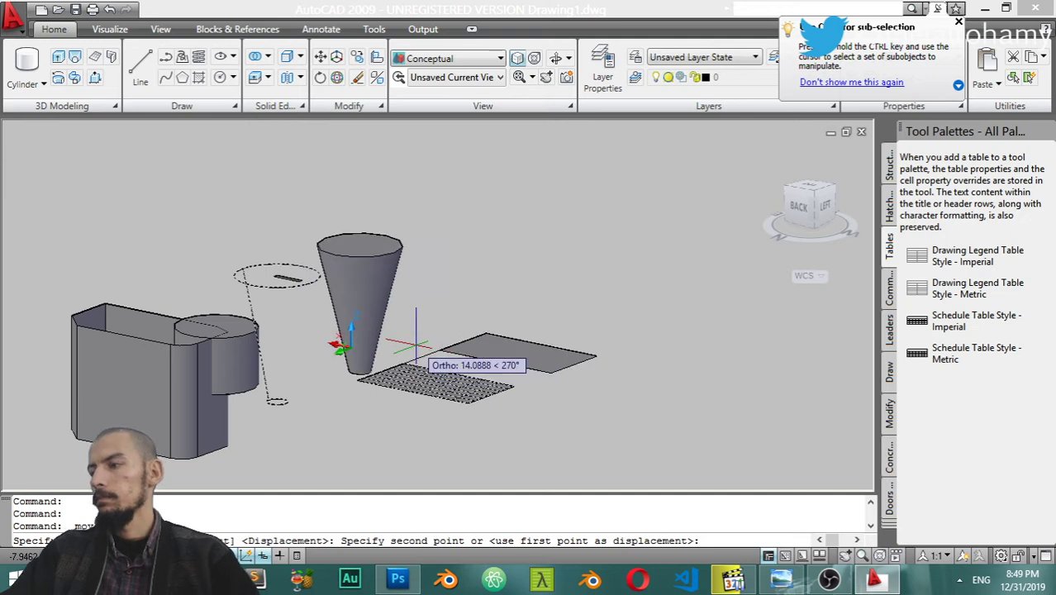
key(Escape)
- Move the grid-faced plane with MOVE so it cuts horizontally through the cone
click(422, 379)
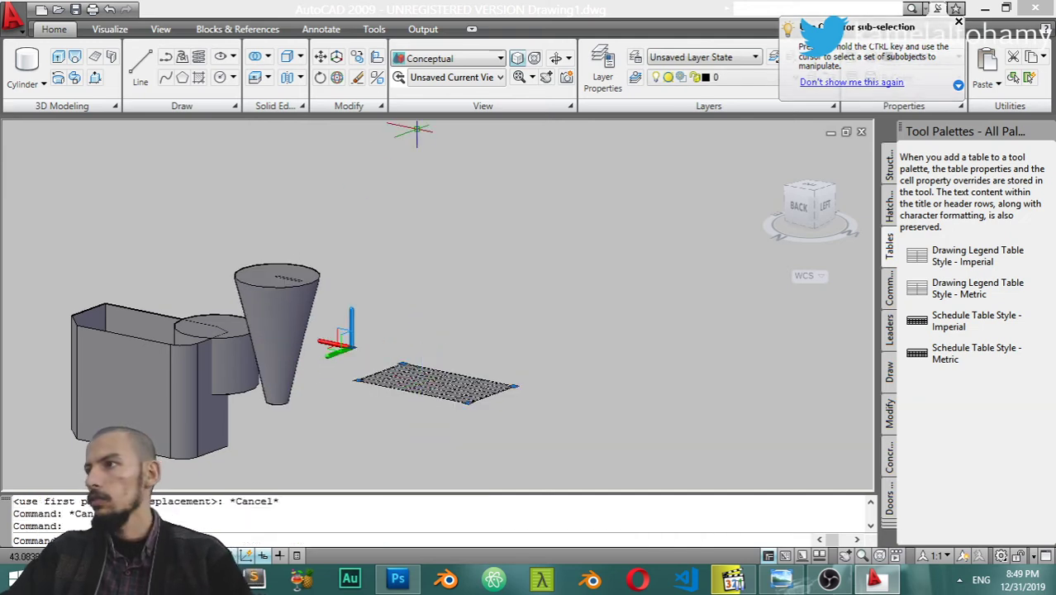
text(move)
key(Return)
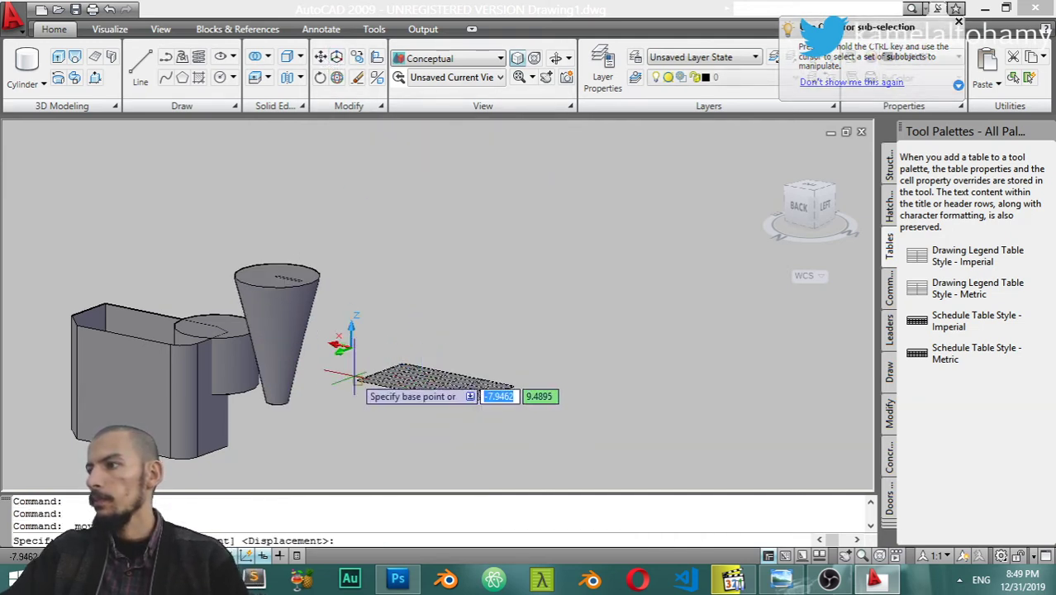
click(356, 381)
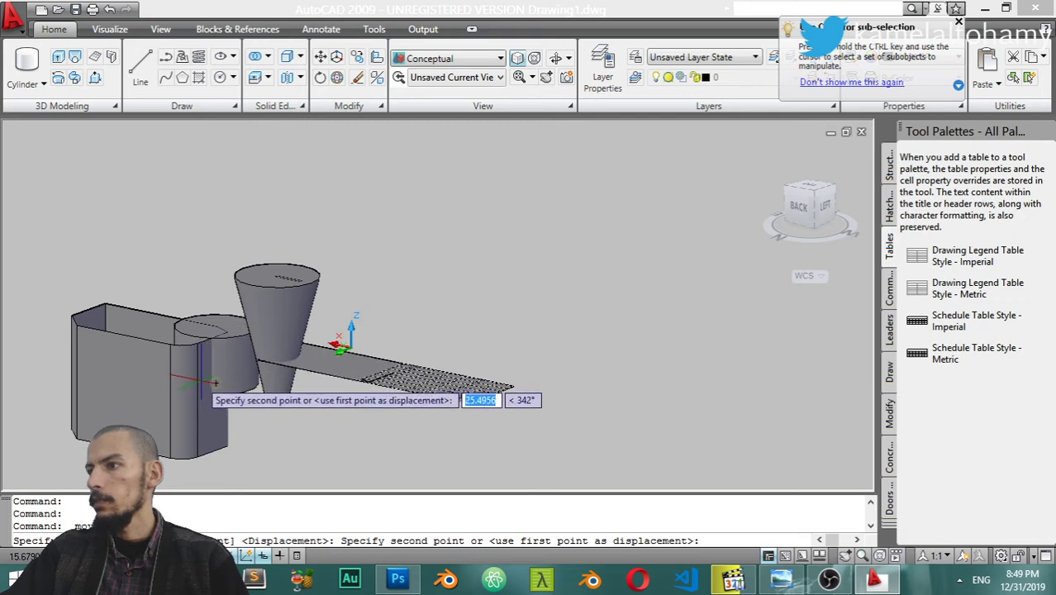
click(169, 364)
scroll(395, 376, up, 3)
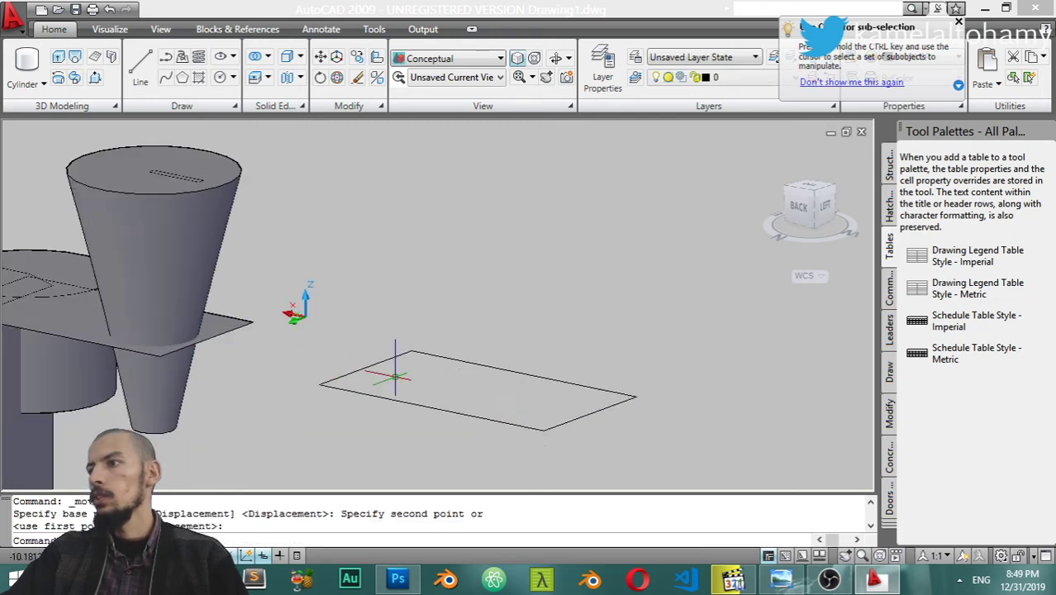
key(Escape)
key(Escape)
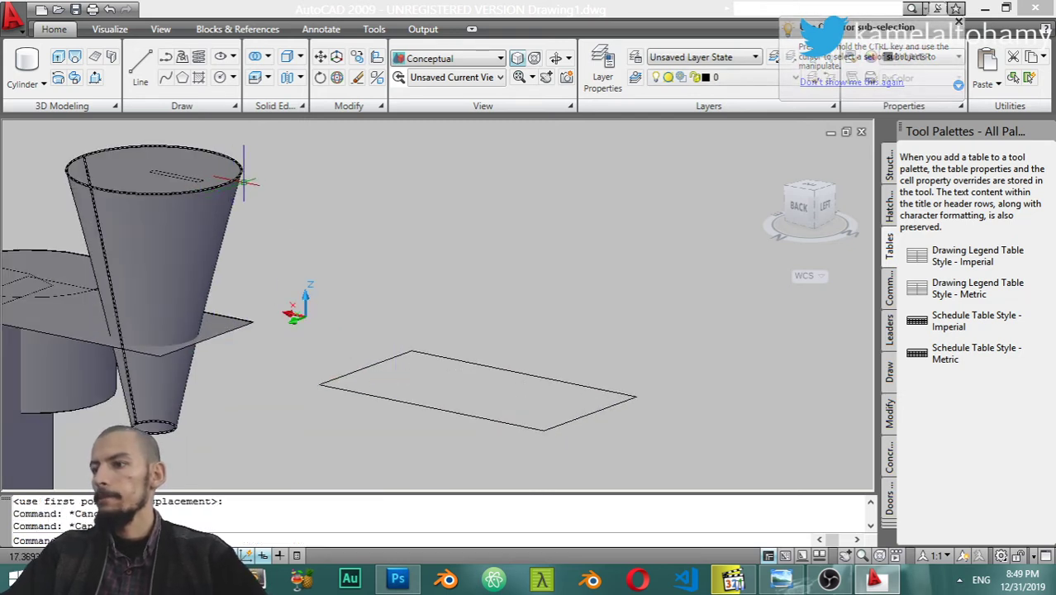
click(228, 180)
text(split)
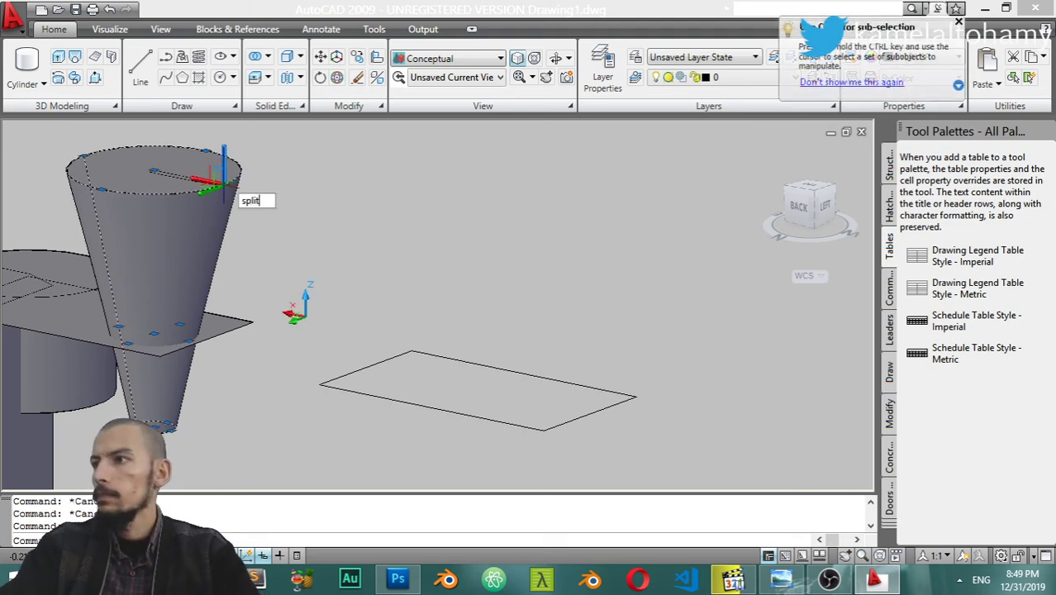
key(Return)
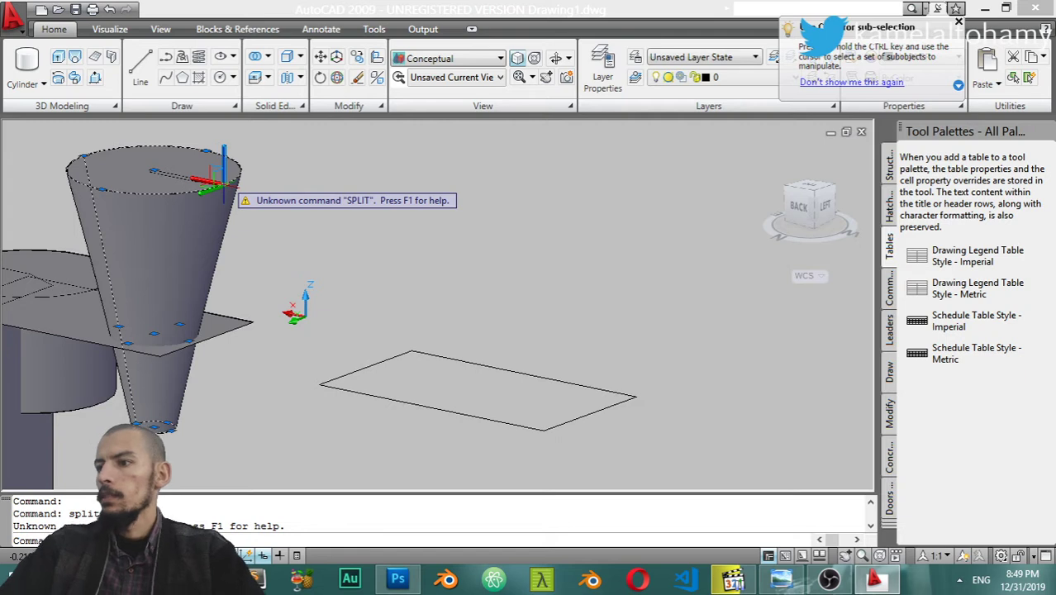
key(Escape)
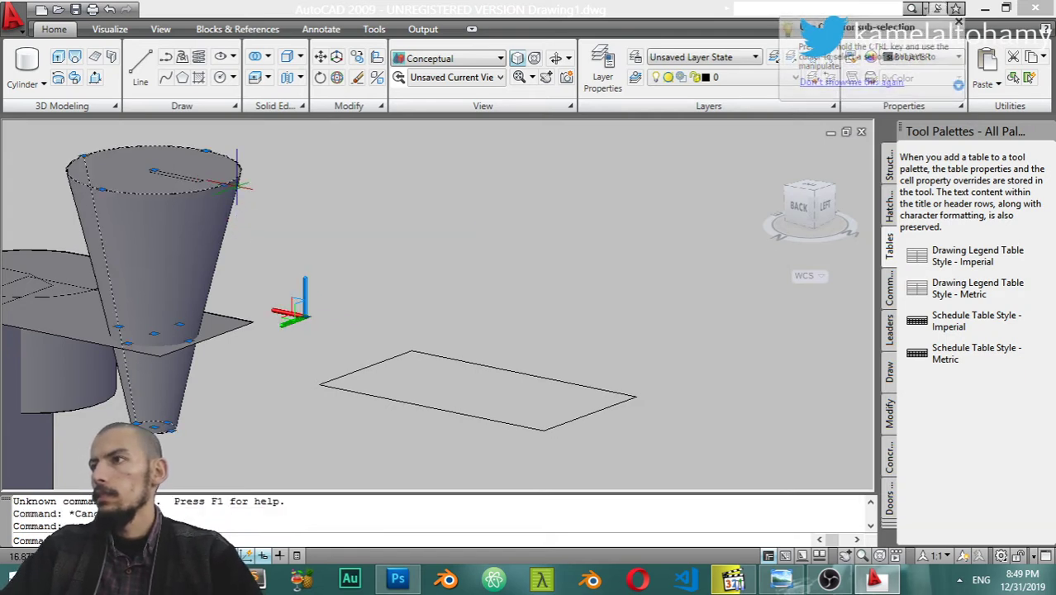
text(spl)
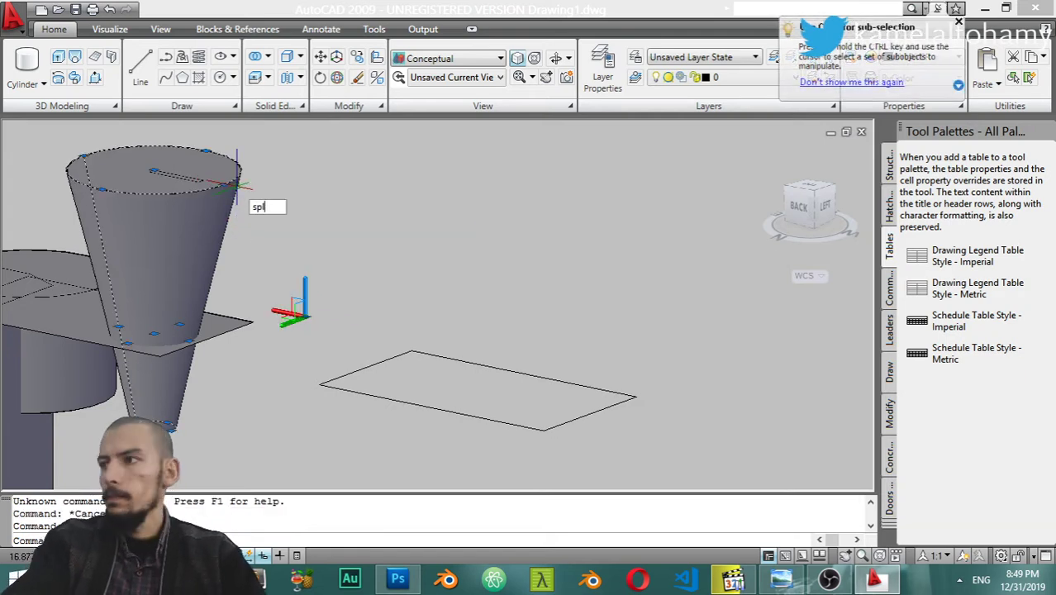
text(it)
key(Return)
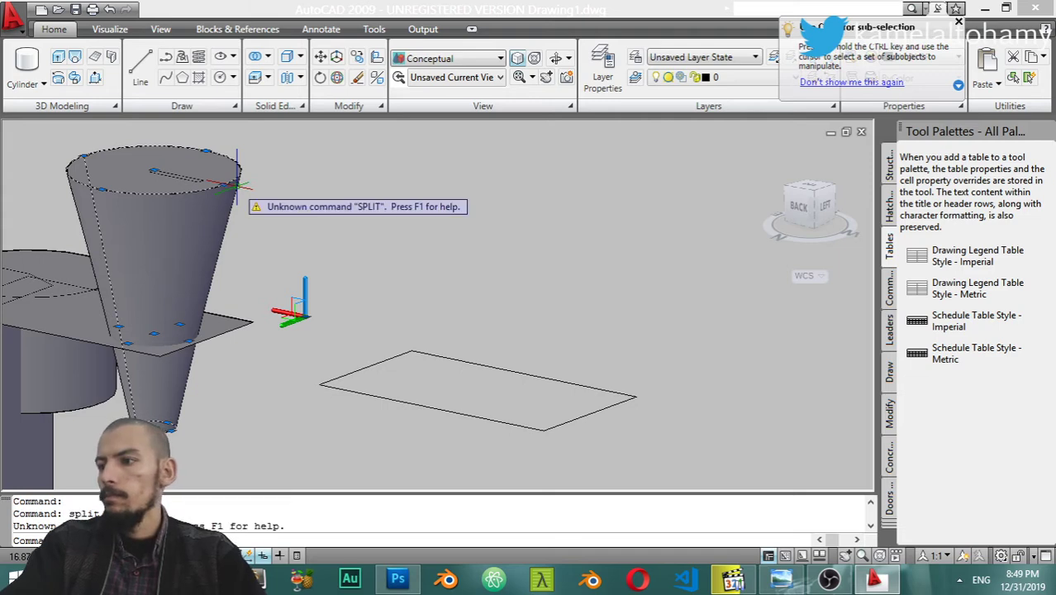
key(Escape)
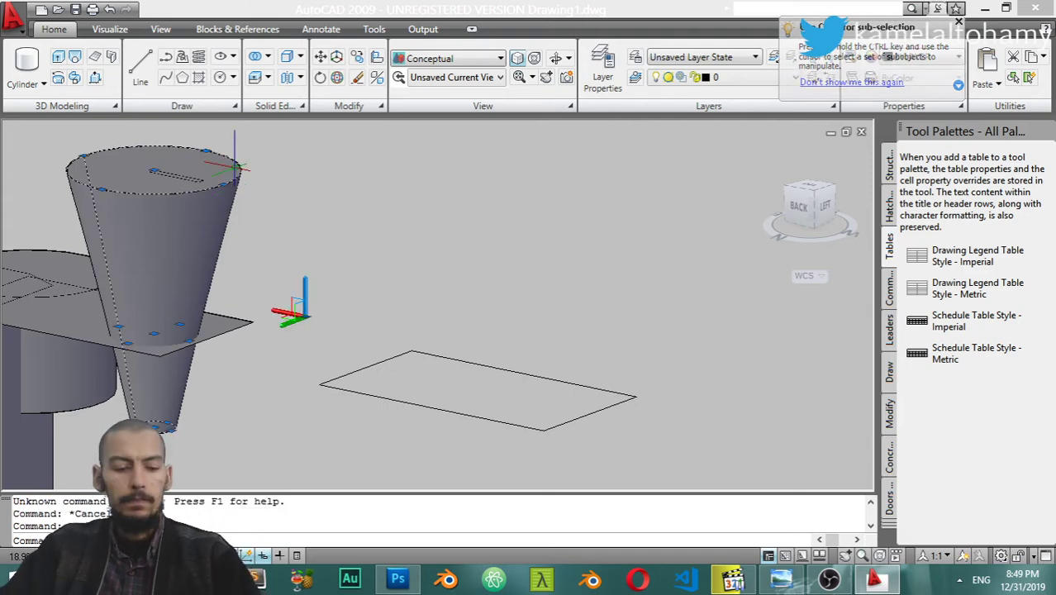
text(sp)
click(248, 189)
text(sp)
key(Return)
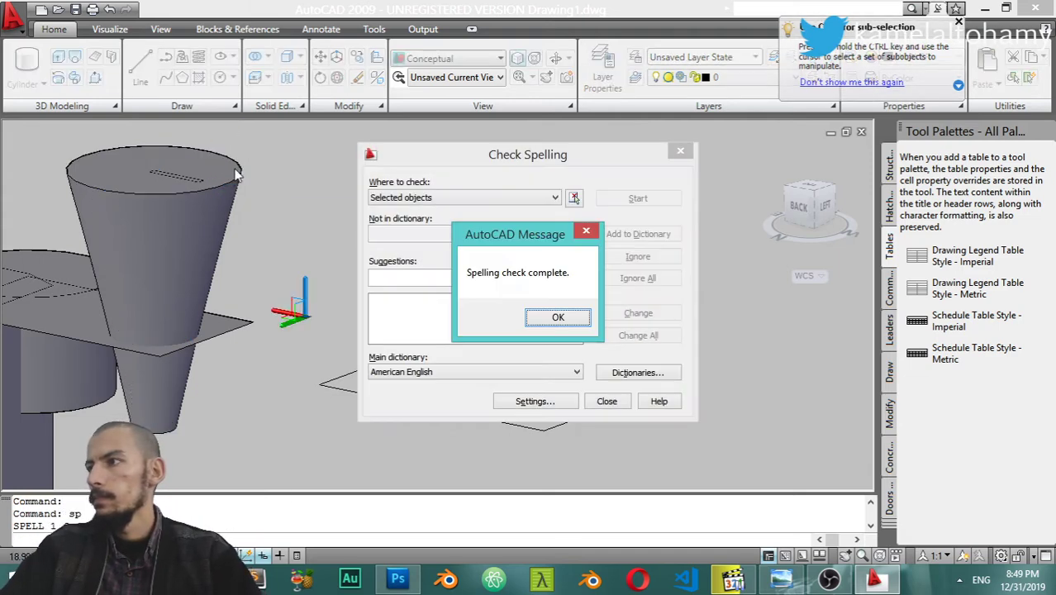
click(559, 319)
click(607, 401)
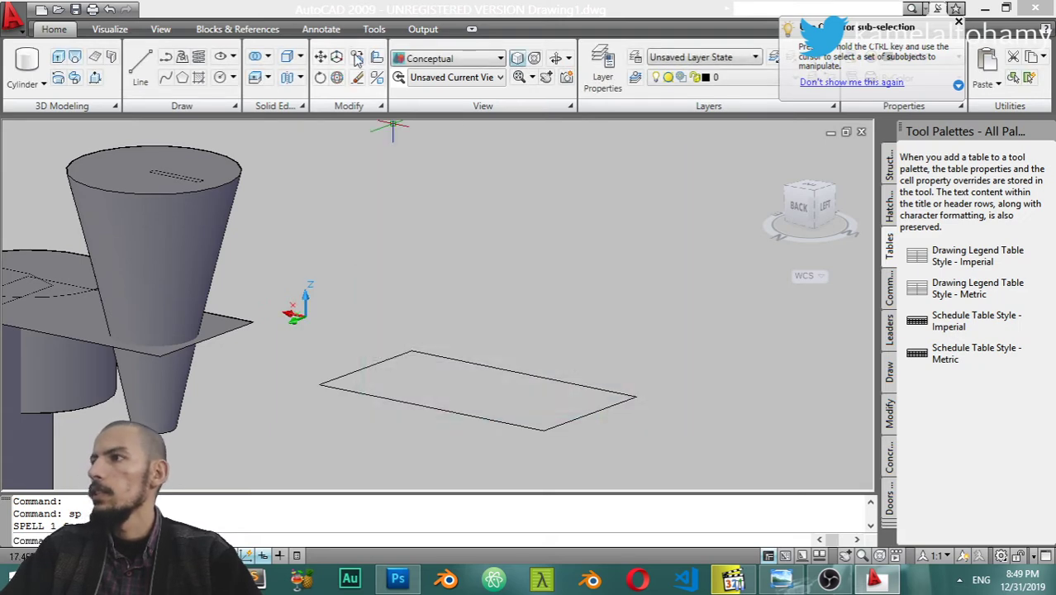
- Expand the Modify panel, zoom out, and show the walls, cylinder and cone from the BACK
click(382, 106)
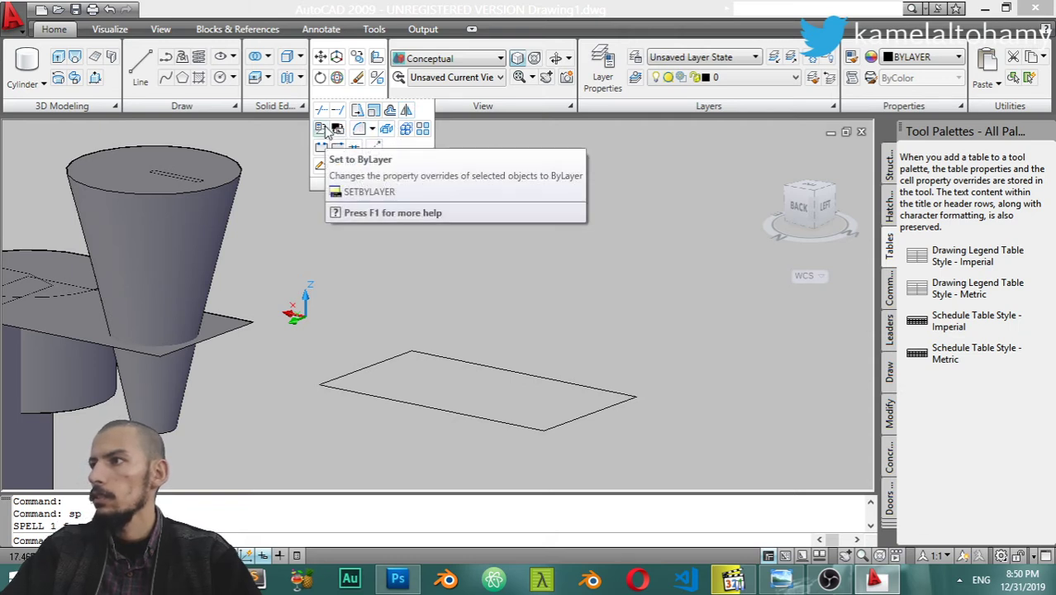
scroll(347, 137, down, 3)
scroll(347, 136, down, 2)
scroll(186, 165, up, 2)
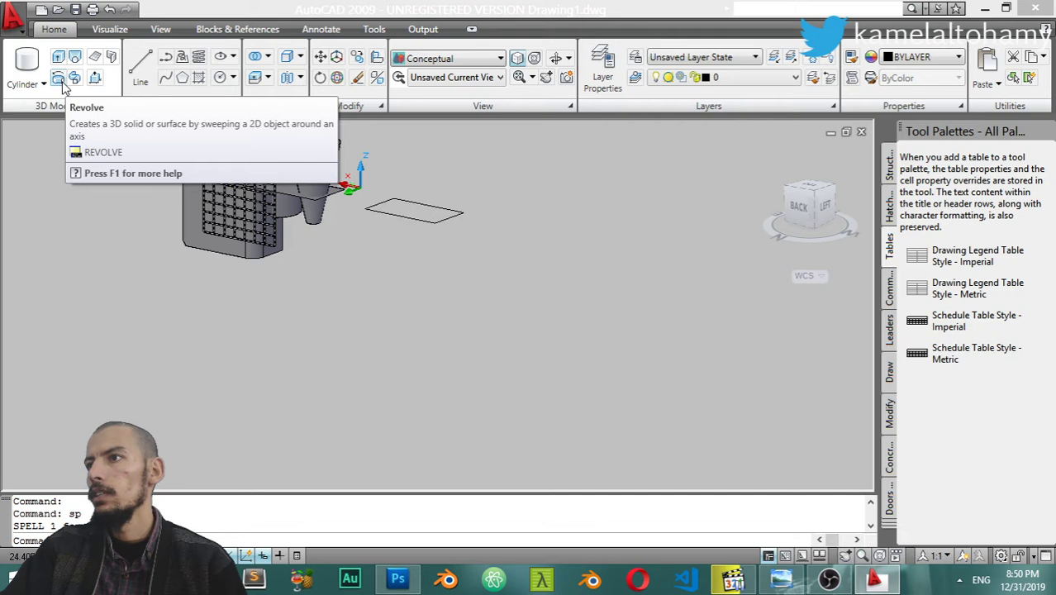
mouse_move(58, 78)
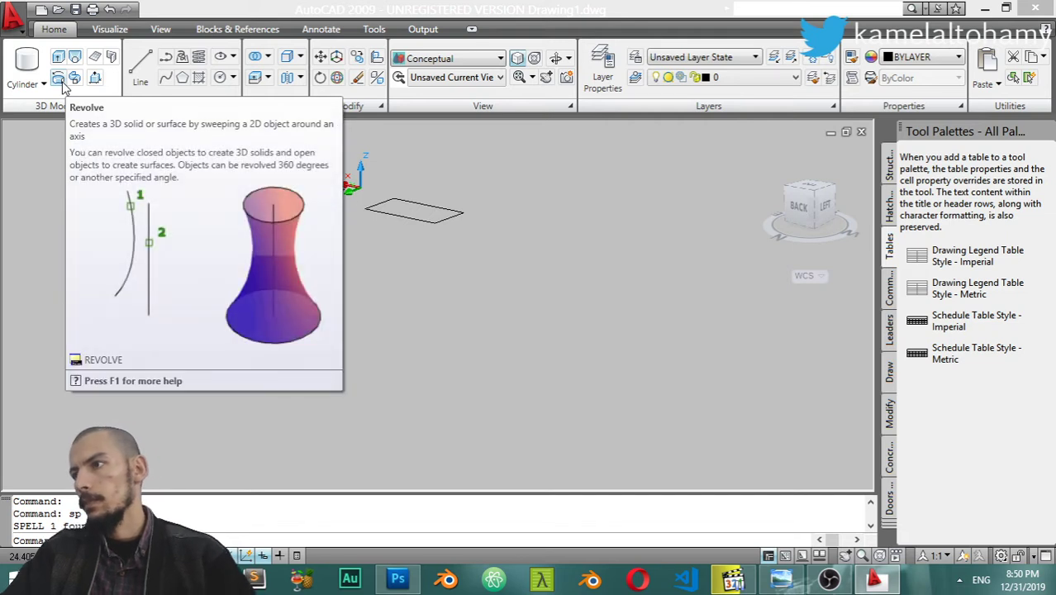
scroll(567, 232, down, 3)
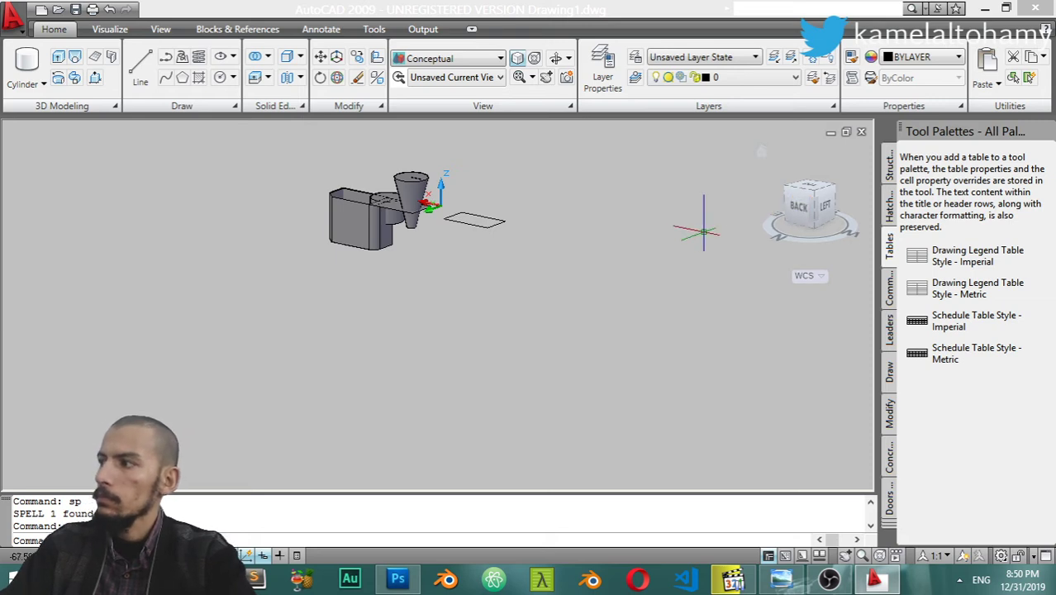
click(808, 209)
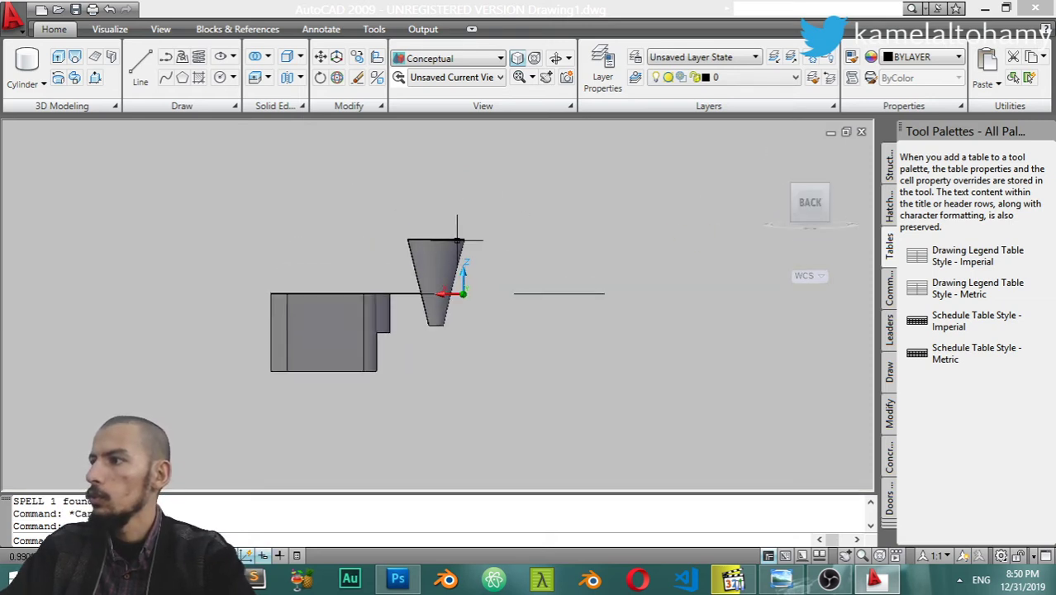
- Pan the drawing and begin a horizontal line, then cancel it
middle_drag(494, 325, 420, 261)
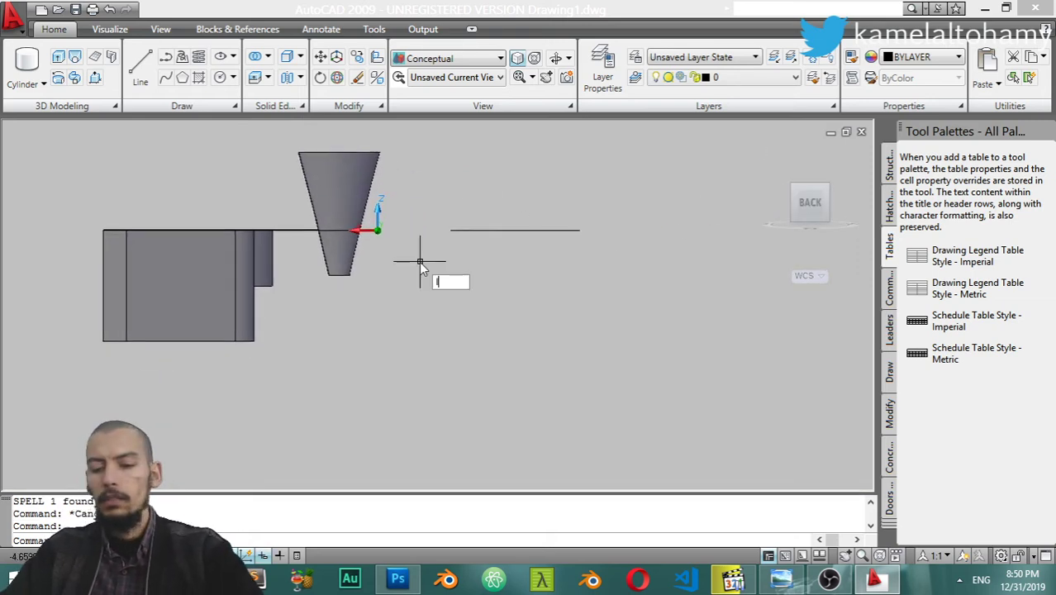
key(Return)
click(571, 372)
click(661, 372)
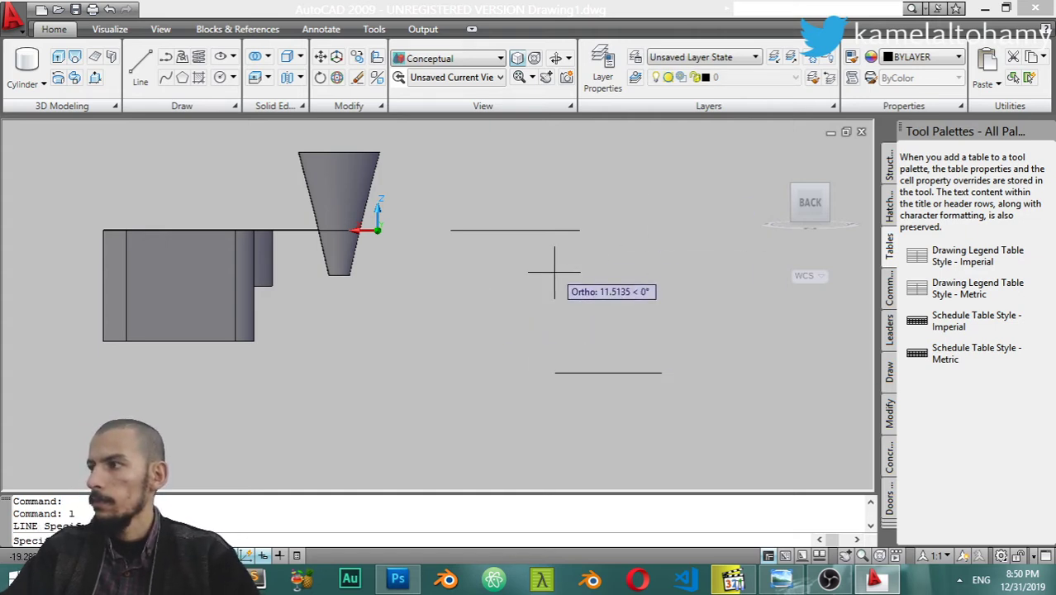
key(Escape)
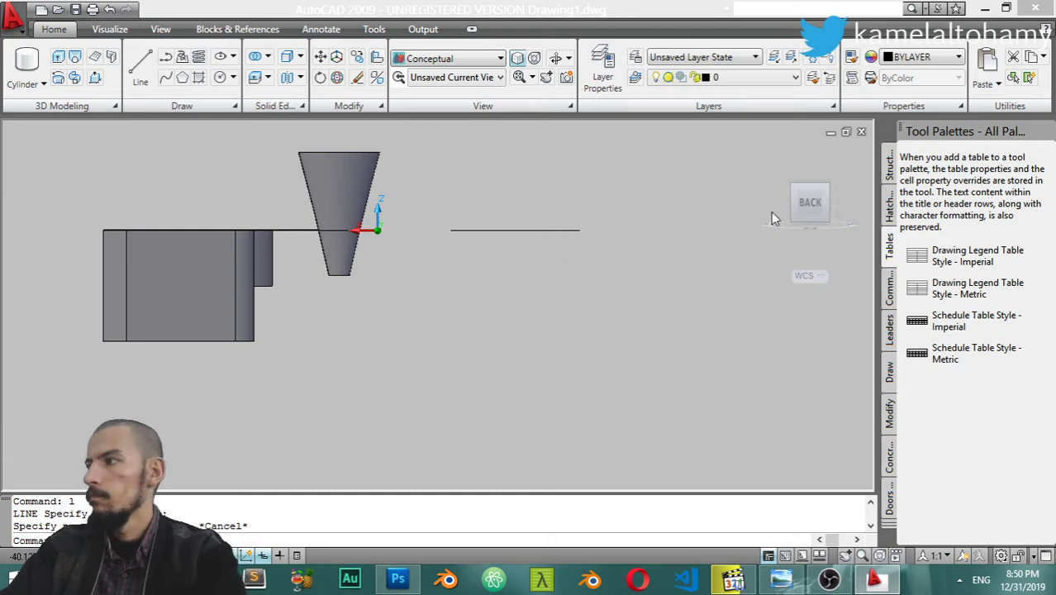
- Switch to the TOP view and draw a vertical line right of the rectangle
click(814, 176)
scroll(617, 341, up, 2)
middle_drag(618, 341, 407, 332)
text(l)
key(Return)
click(585, 359)
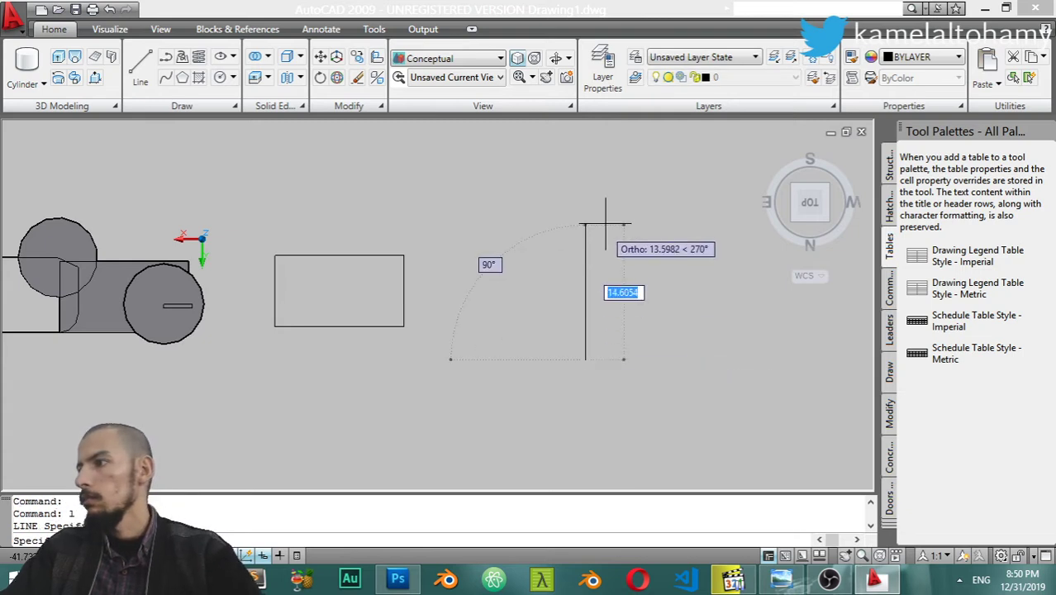
click(606, 198)
key(Return)
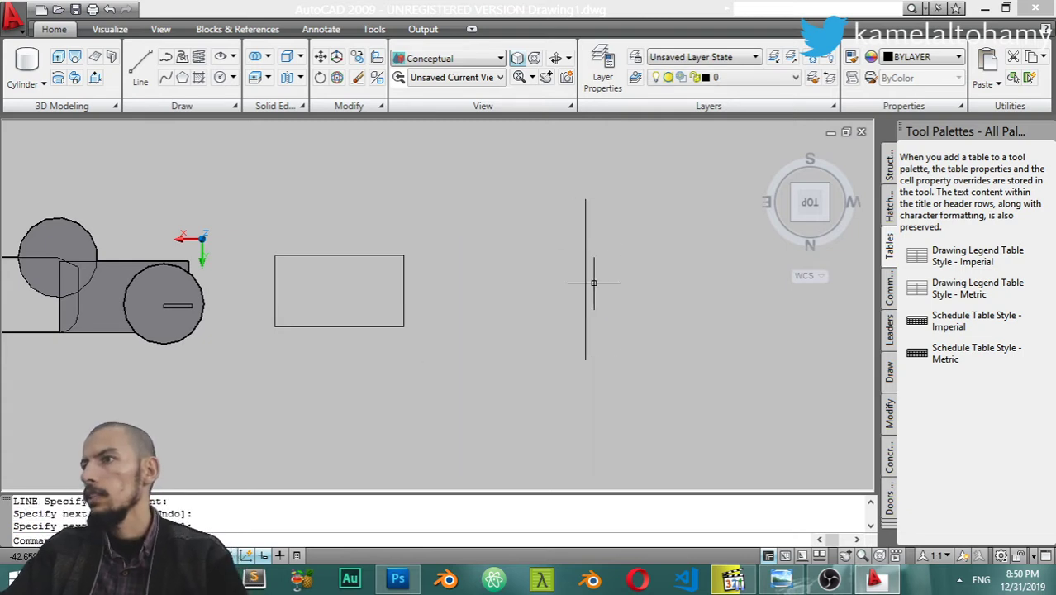
- Draw a three-point spline bulging right, with start and end tangents, left of the vertical line
click(166, 79)
click(512, 204)
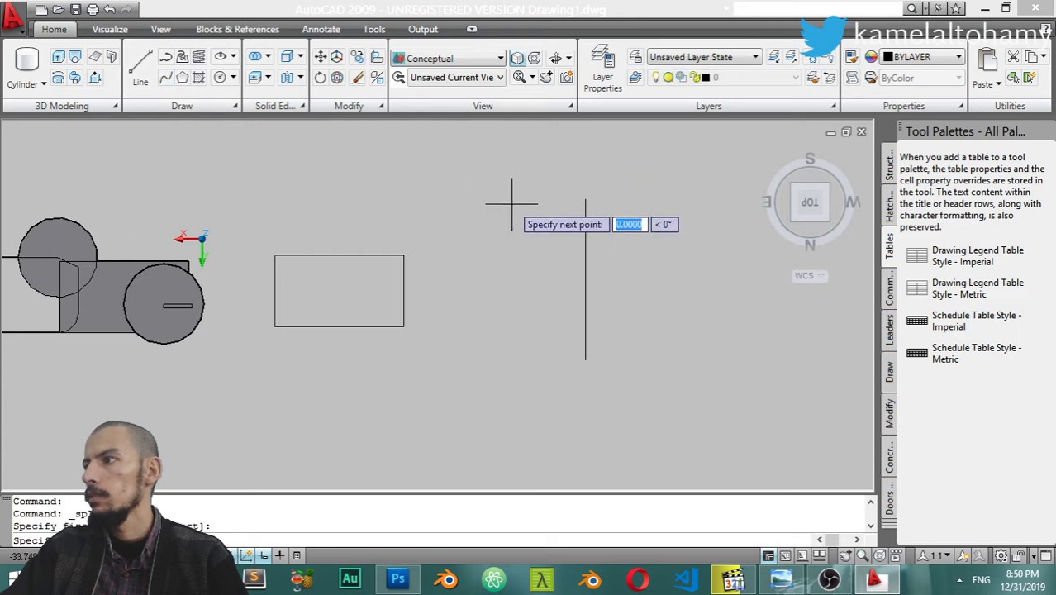
key(F8)
click(533, 248)
click(508, 301)
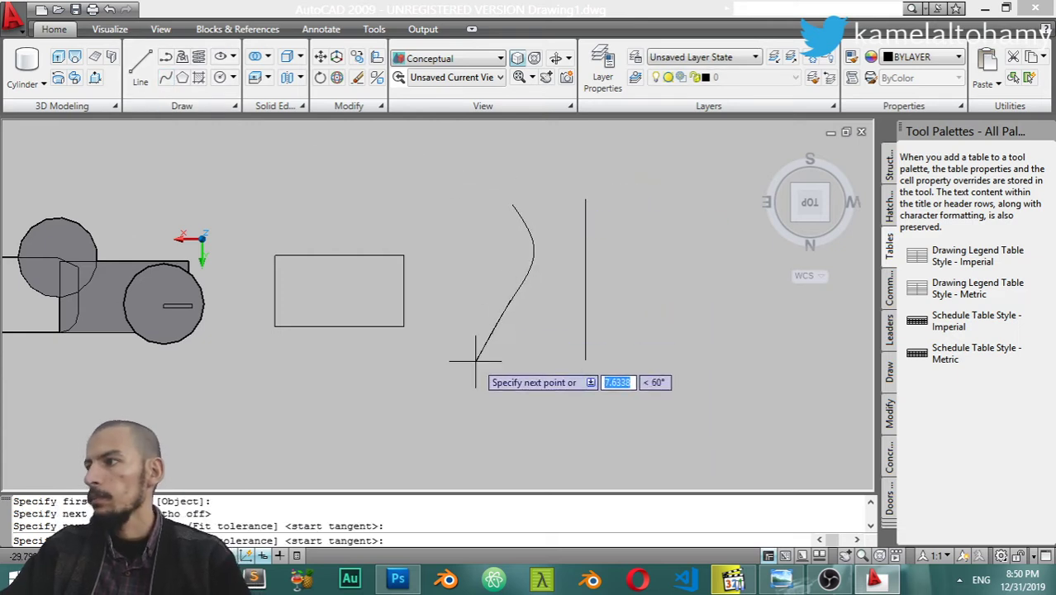
key(Return)
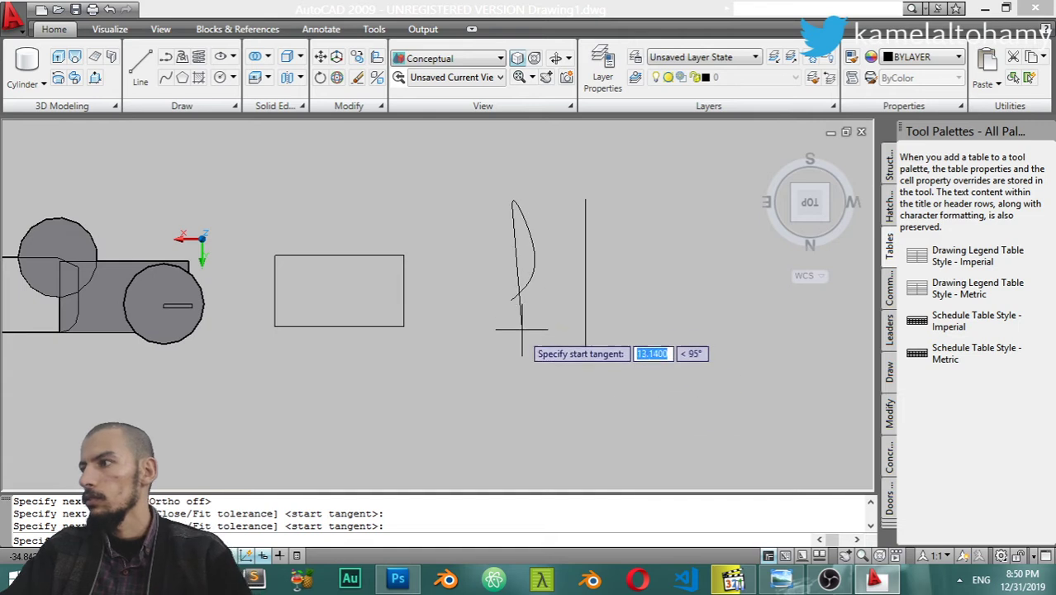
click(463, 352)
click(535, 404)
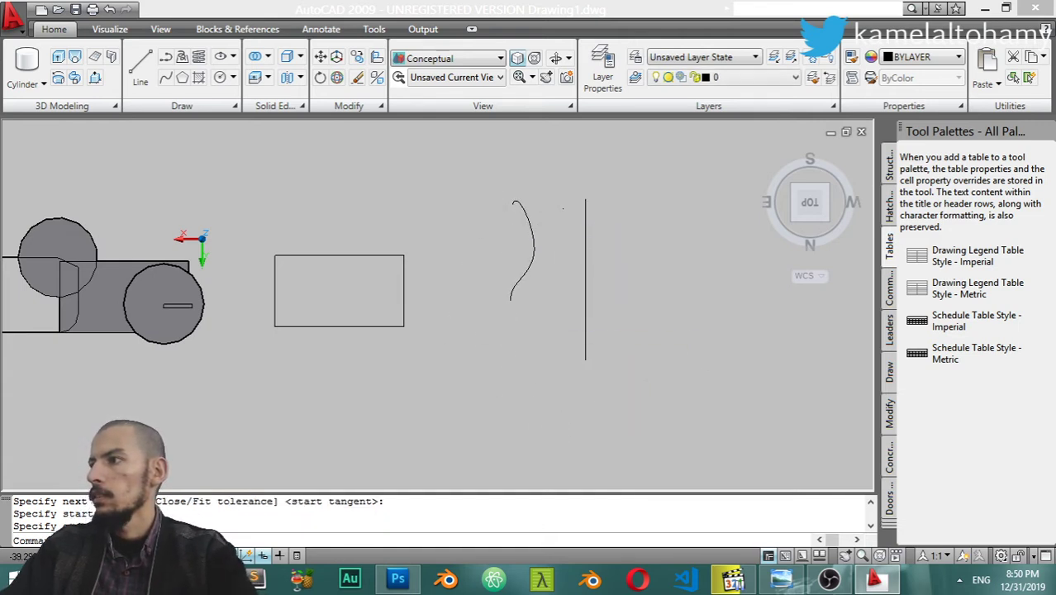
- Select the spline and start the Revolve tool
click(563, 208)
click(470, 320)
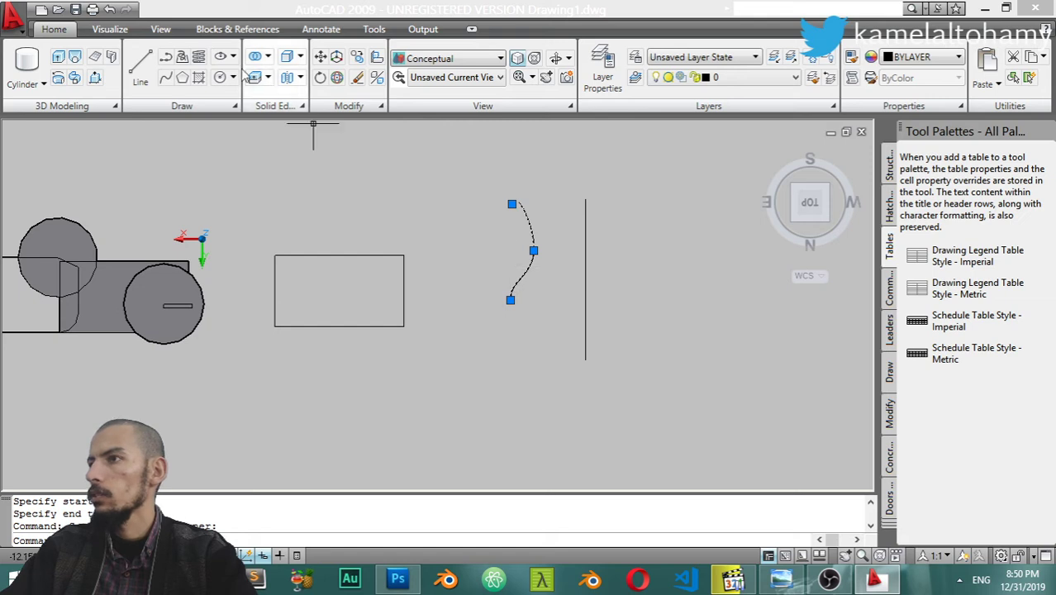
click(57, 80)
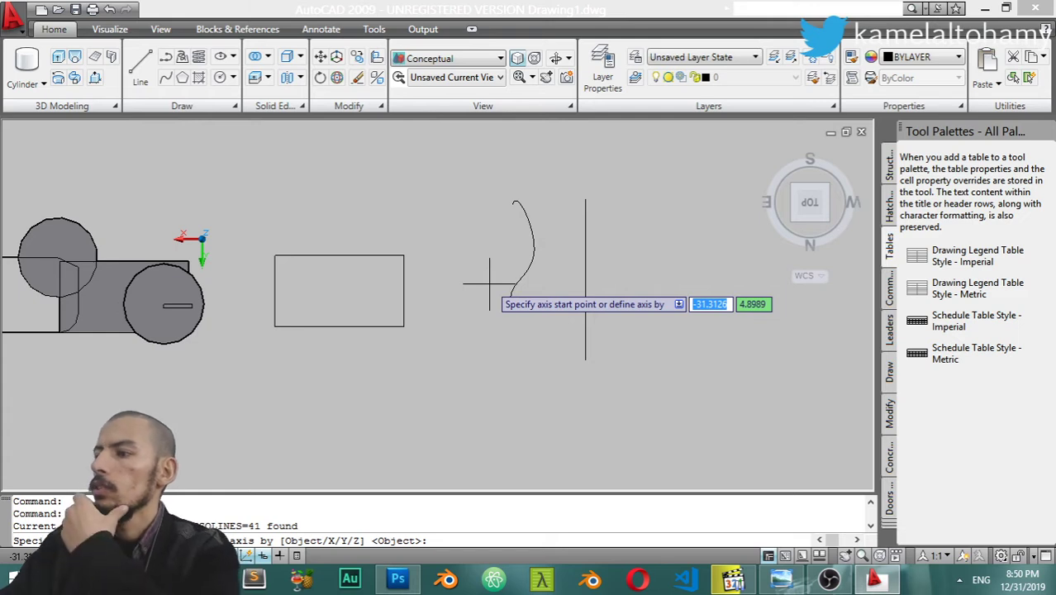
- Revolve the spline a full 360° about the vertical line into a flared ring
click(584, 361)
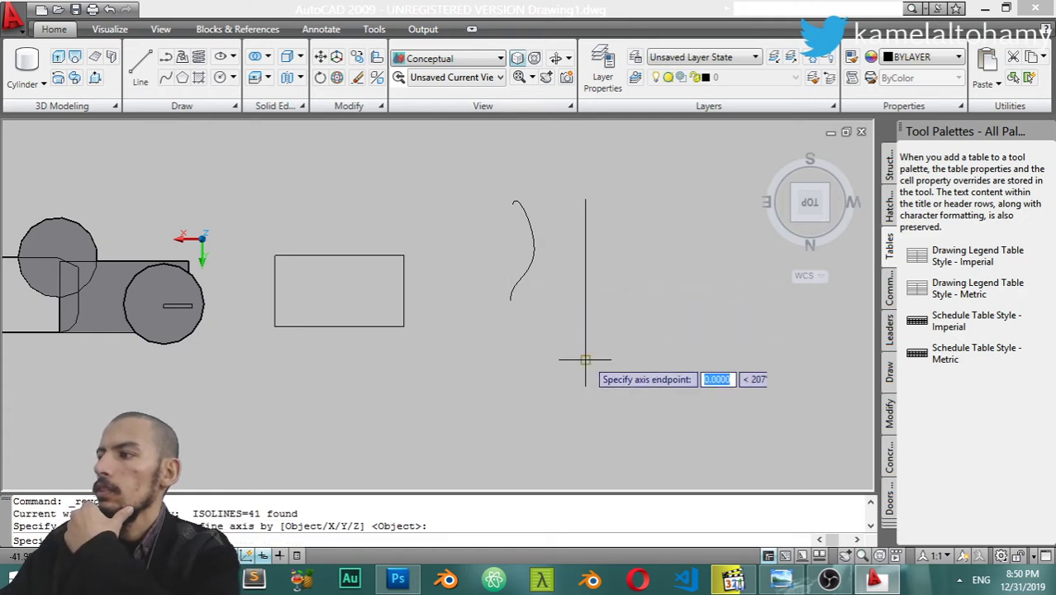
click(588, 210)
key(Return)
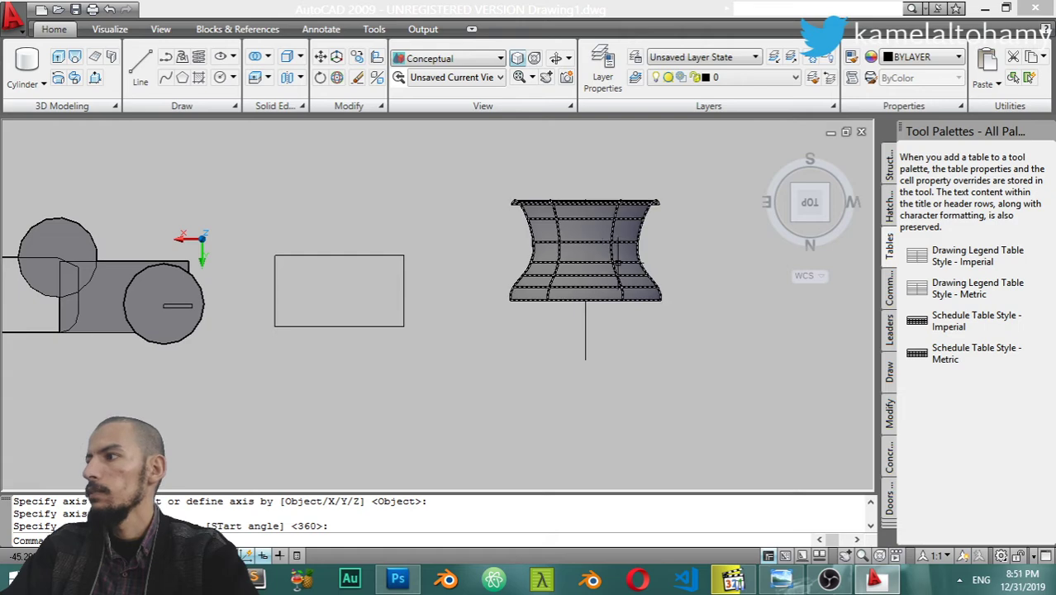
- Orbit around the flared ring and rectangle to inspect the revolved surface
mouse_move(703, 361)
shift+middle_down()
mouse_move(653, 240)
mouse_move(672, 236)
mouse_move(595, 235)
shift+middle_up()
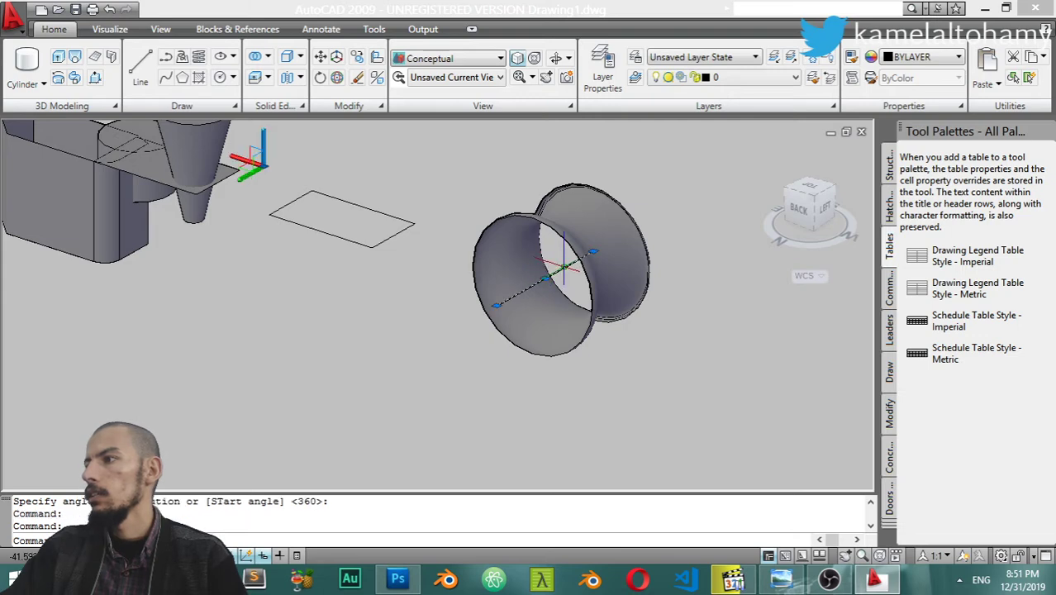
key(Escape)
scroll(600, 260, down, 2)
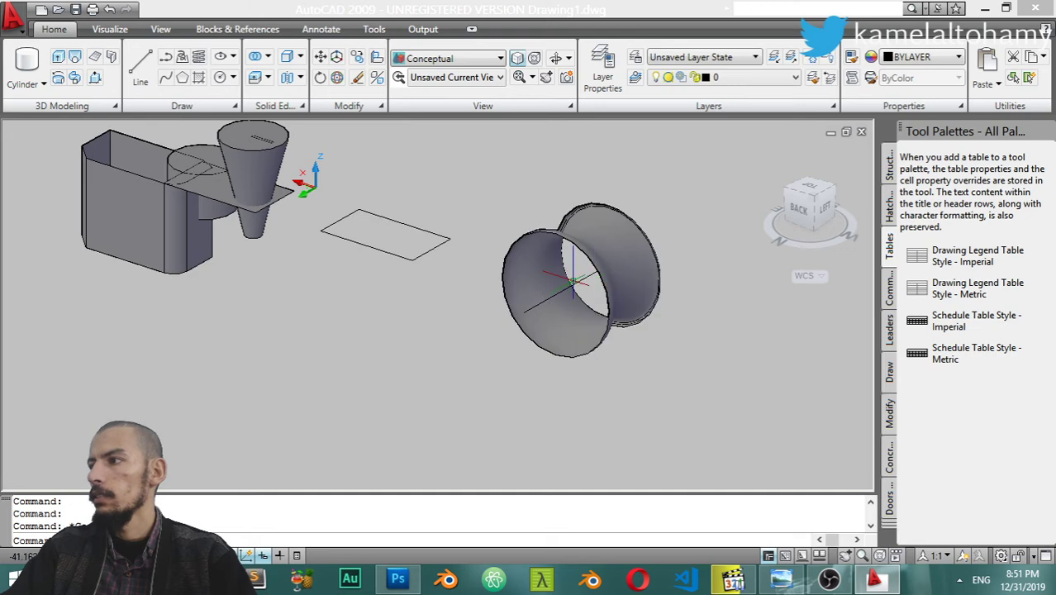
scroll(570, 269, up, 3)
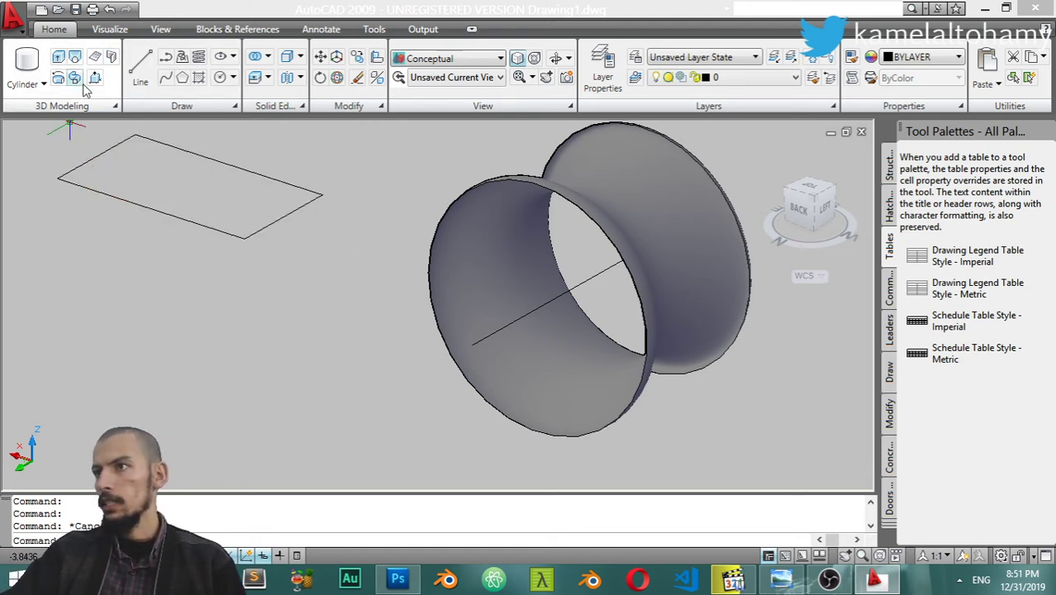
shift+middle_drag(124, 166, 353, 306)
text(c)
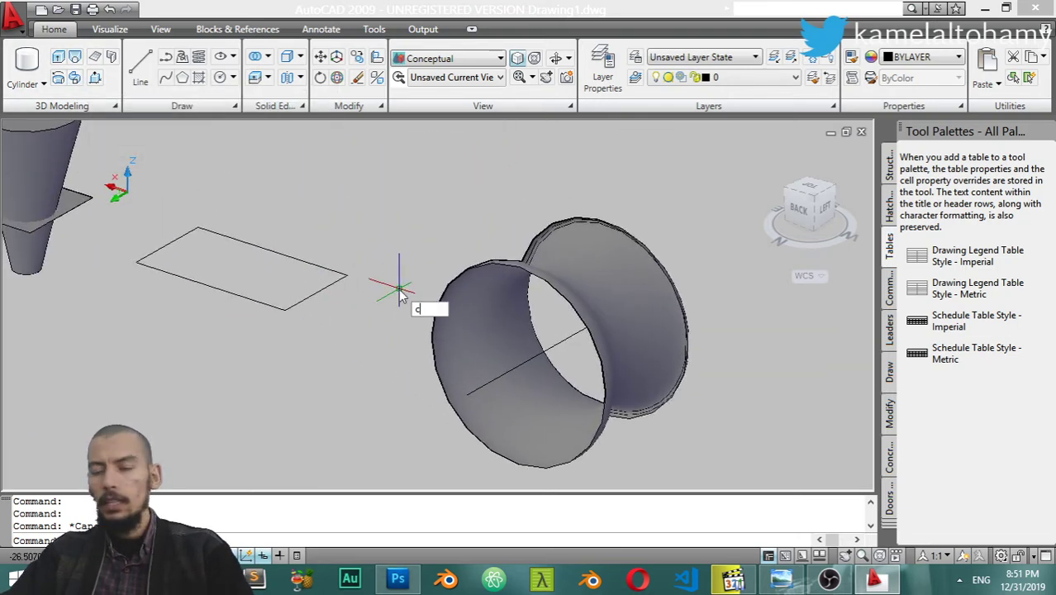
- Draw a small circle centred on the rectangle's corner
key(Return)
scroll(364, 290, up, 3)
click(202, 330)
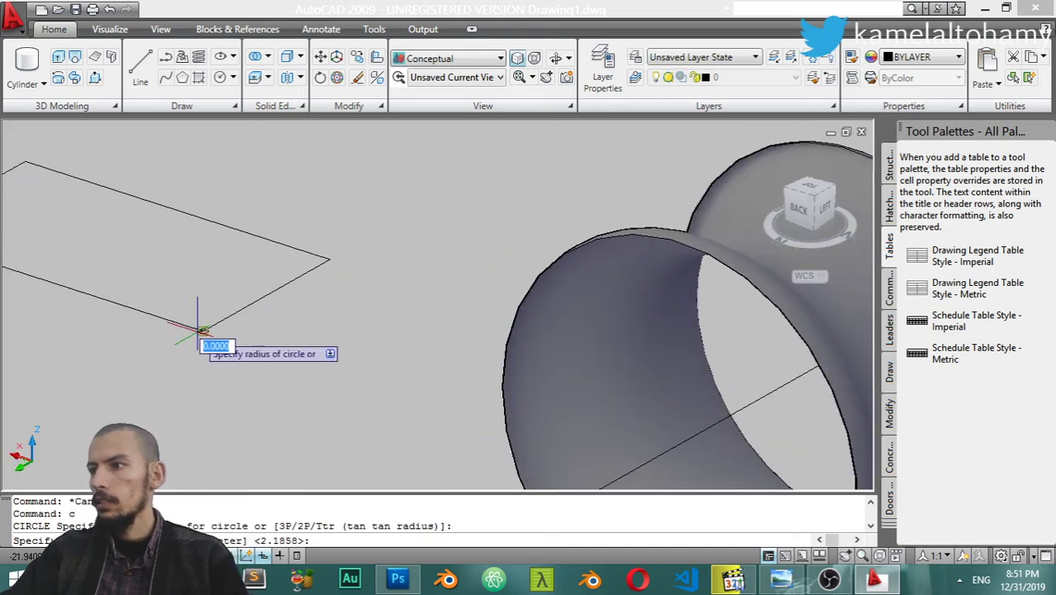
click(215, 355)
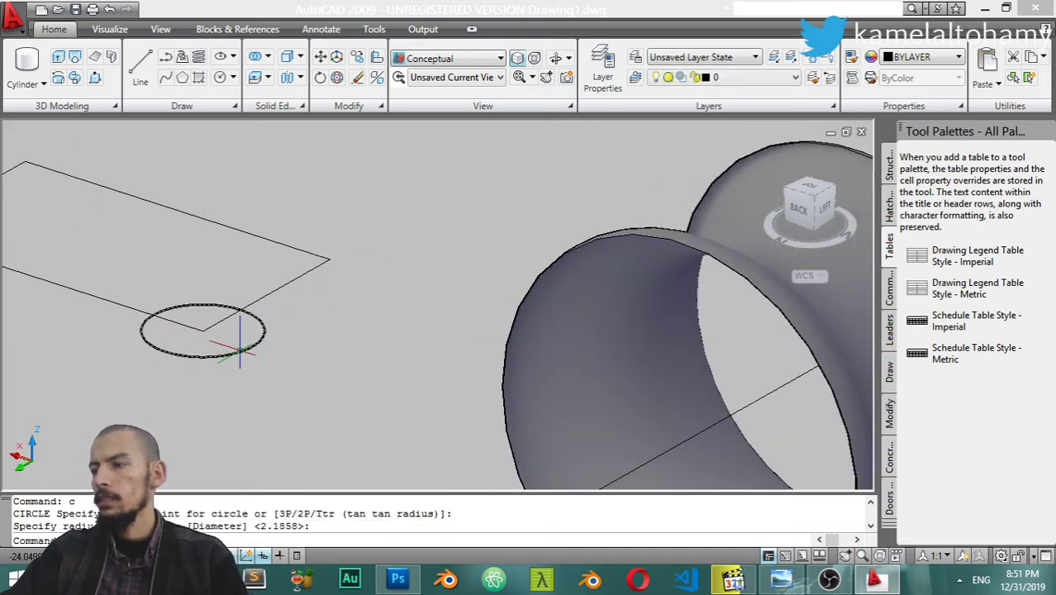
- Scale the circle by 0.3 about its centre
click(239, 347)
text(sc)
key(Return)
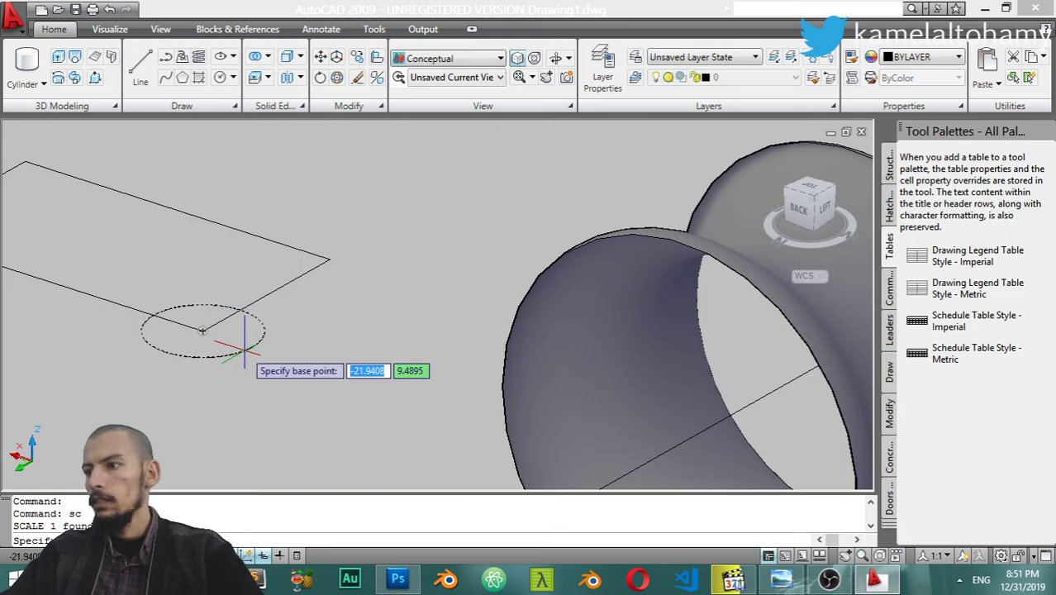
click(202, 330)
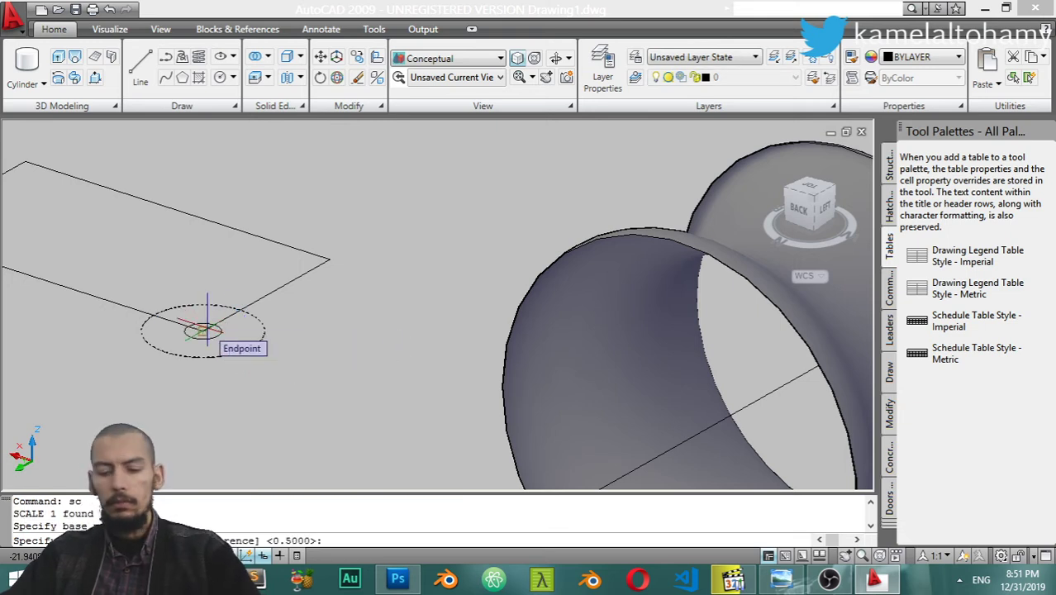
text(.3)
key(Return)
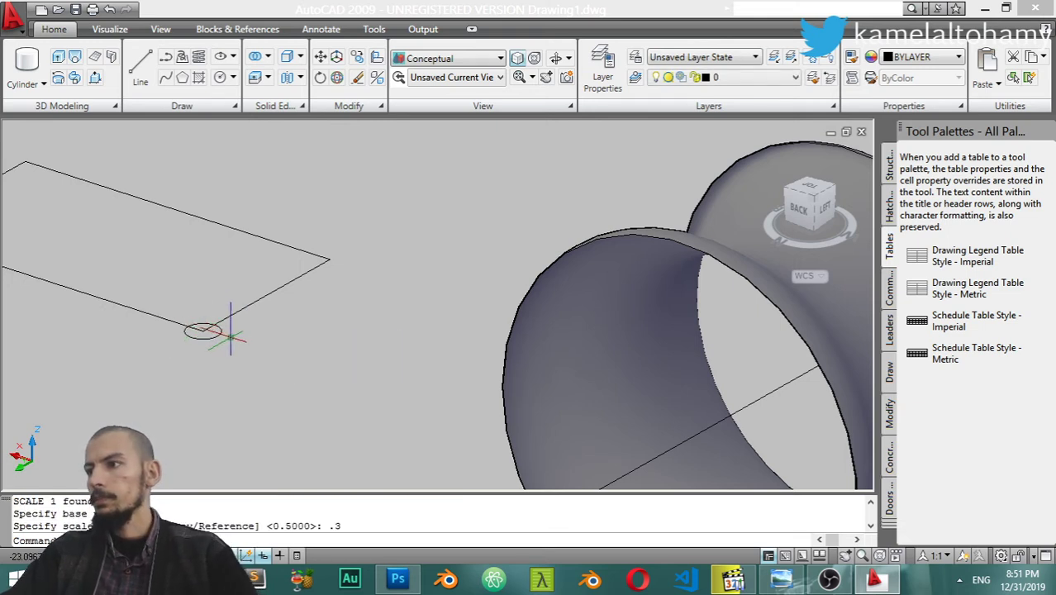
- 3D Rotate the circle 90° so it stands upright to the rectangle
click(220, 329)
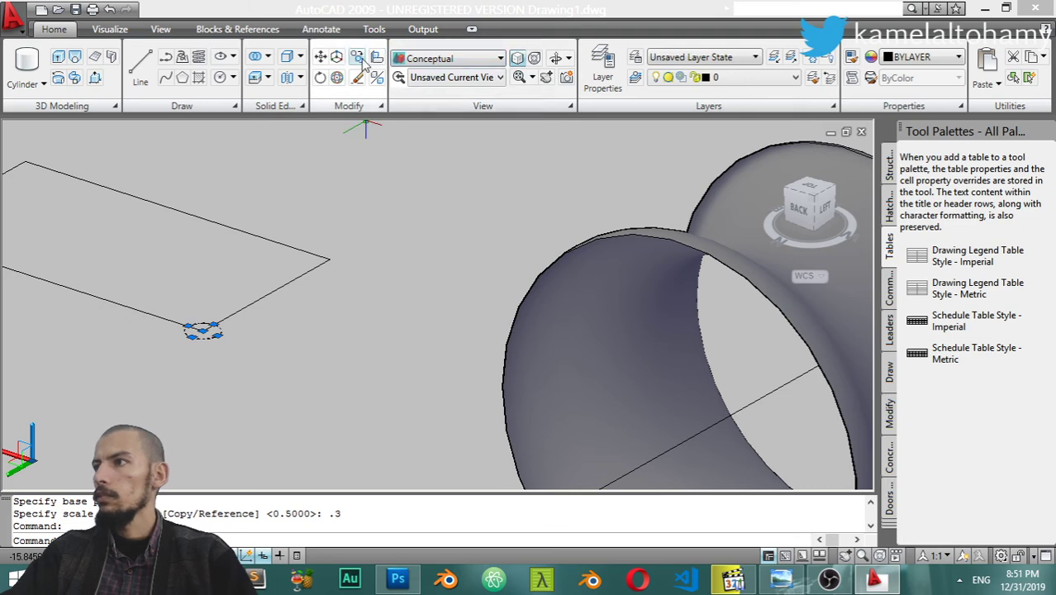
click(336, 77)
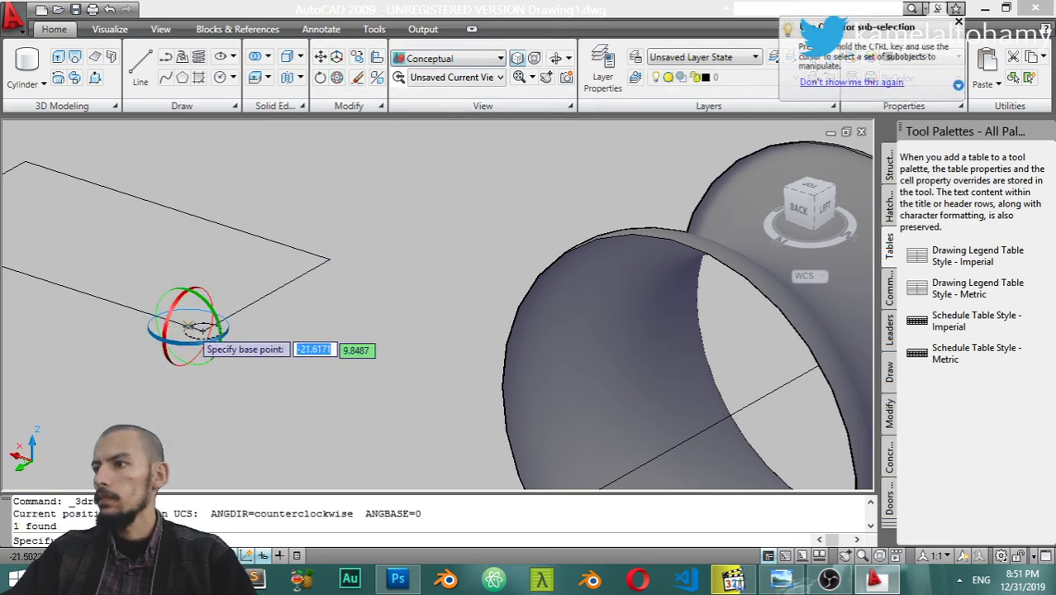
scroll(207, 340, up, 3)
scroll(207, 341, up, 2)
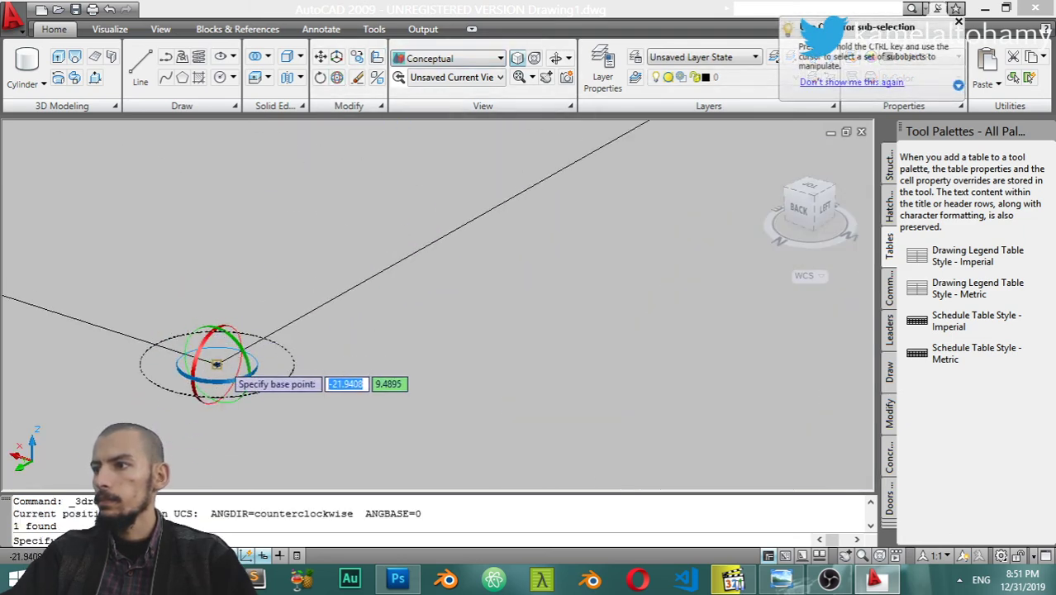
click(217, 364)
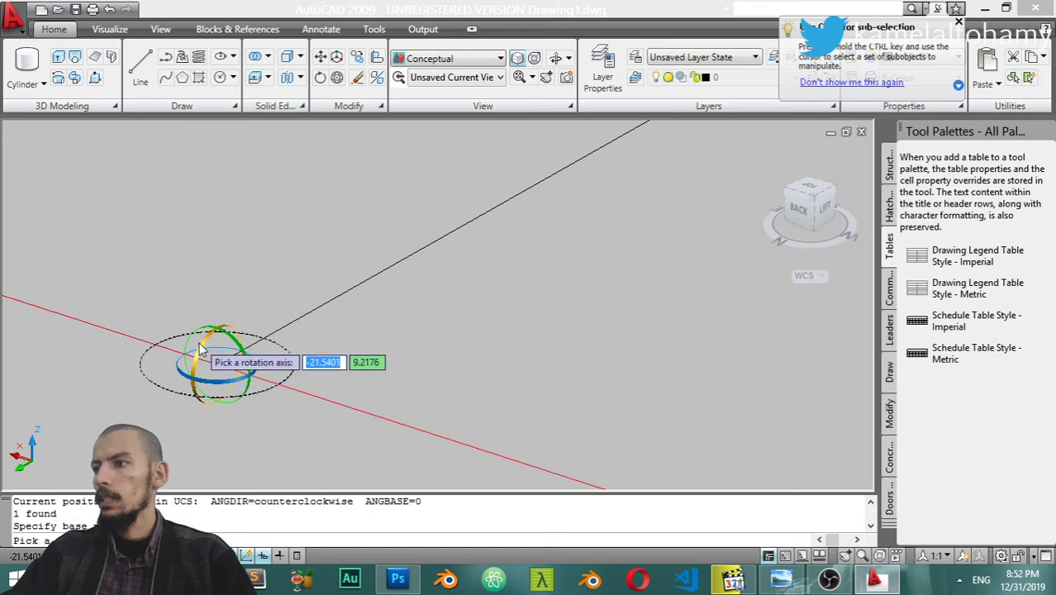
click(200, 349)
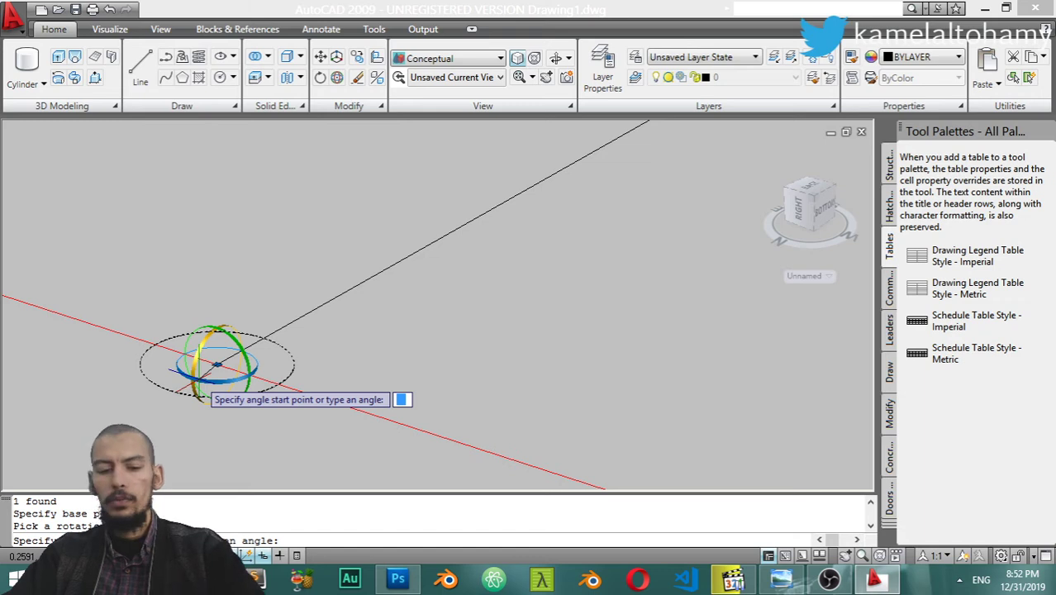
text(90)
key(Return)
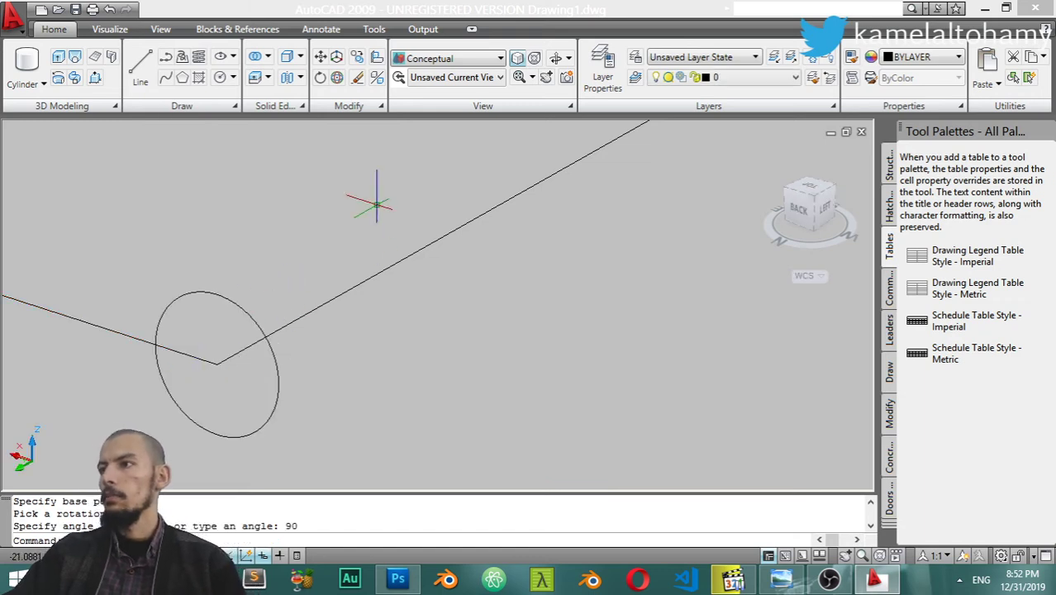
- Start a sweep with the rectangle wrongly picked as the object, then cancel it
click(65, 80)
click(321, 303)
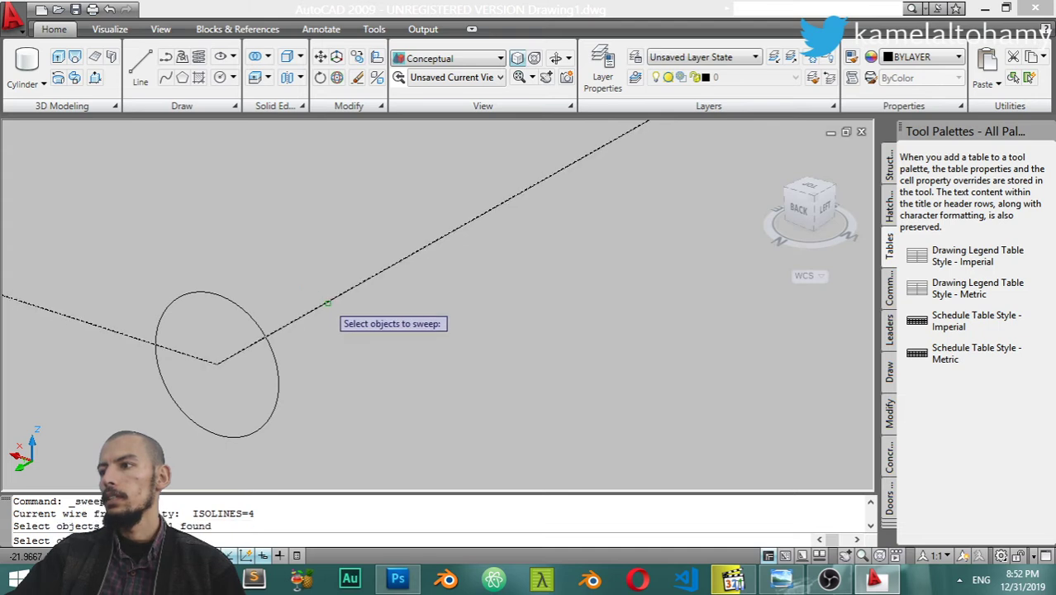
key(Return)
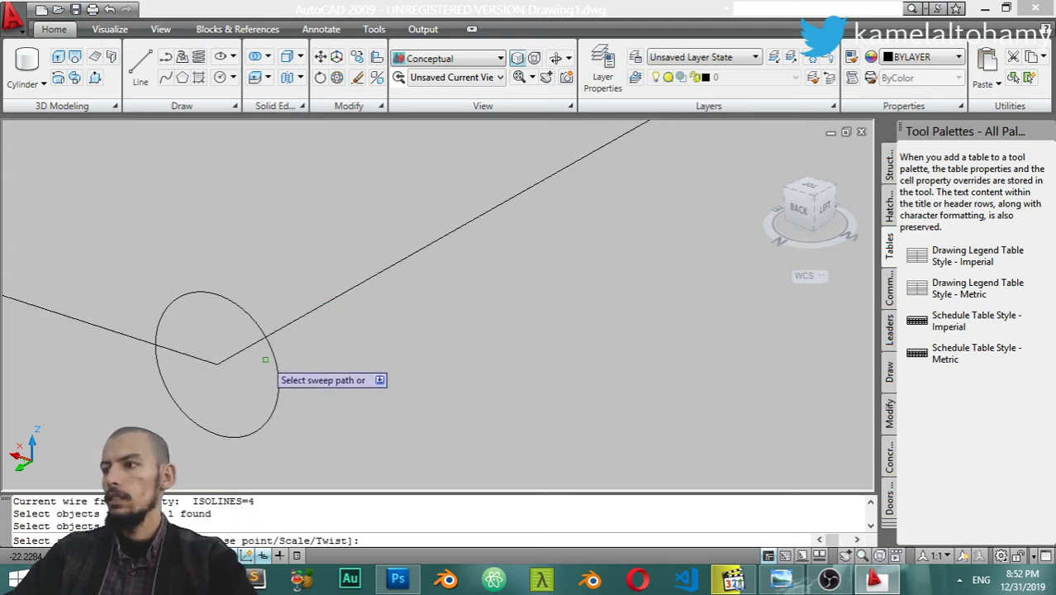
key(Escape)
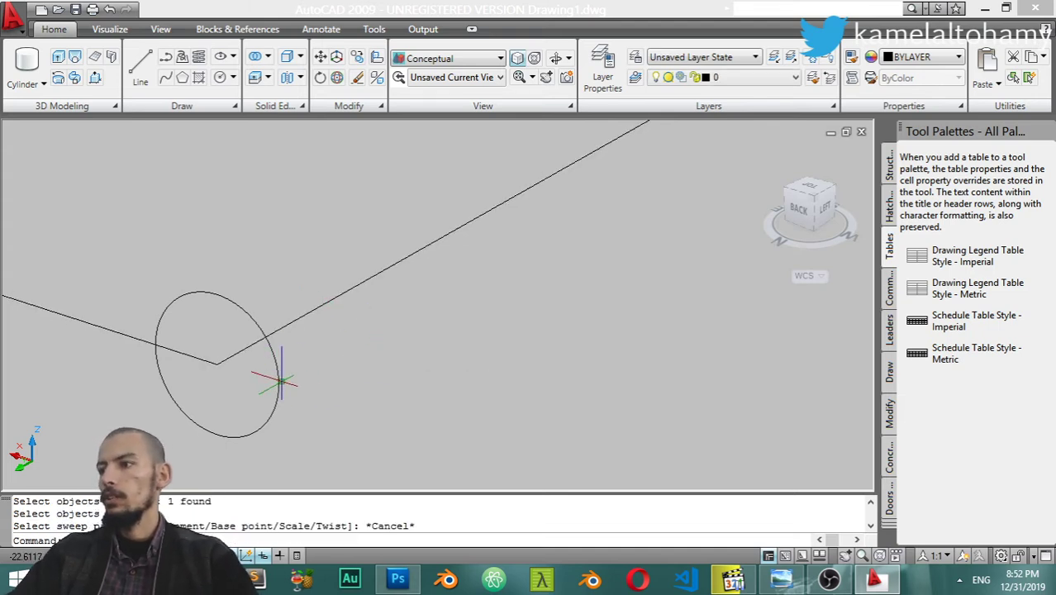
- Sweep the small circle along the rectangle path to form a rounded tubular frame
click(76, 79)
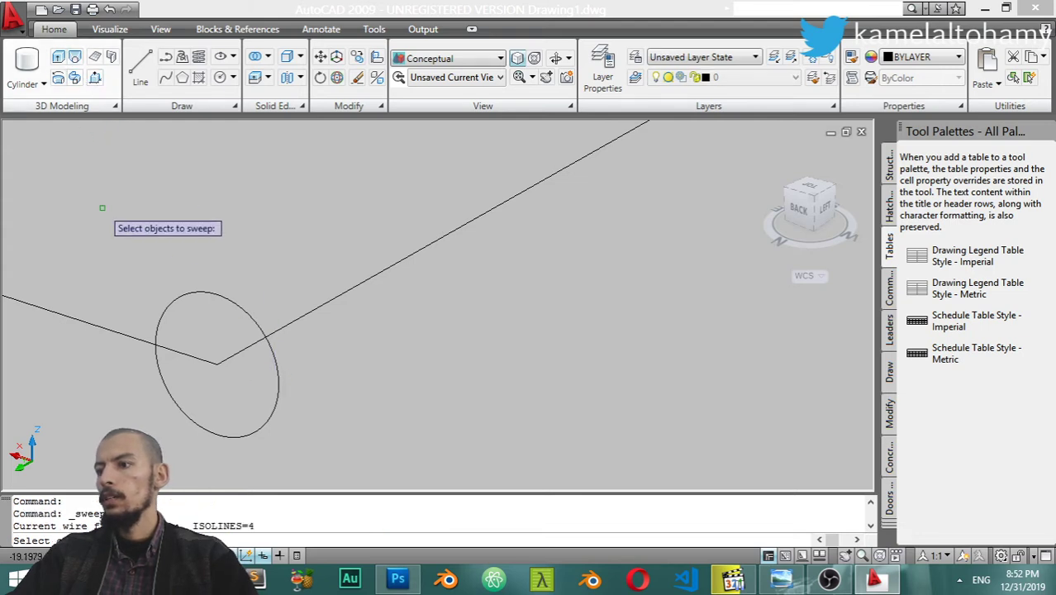
click(275, 365)
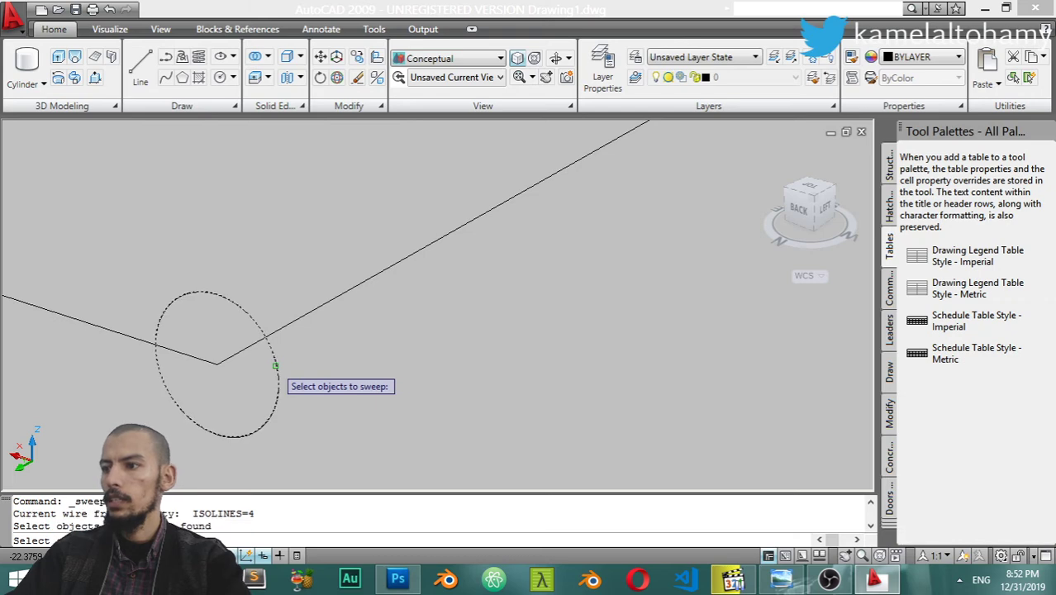
key(Return)
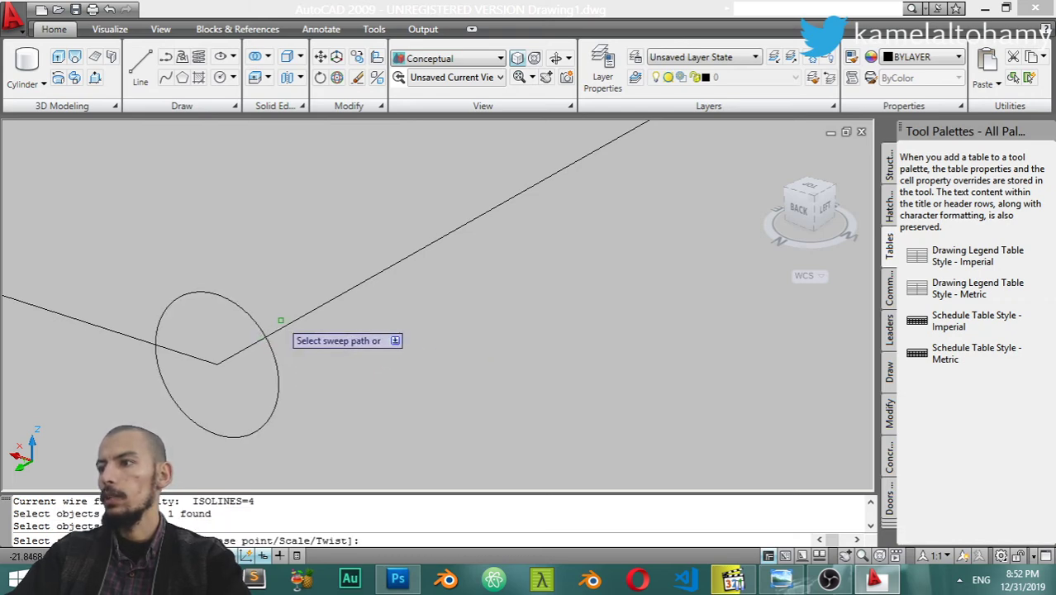
click(280, 322)
scroll(282, 369, down, 3)
scroll(391, 273, down, 3)
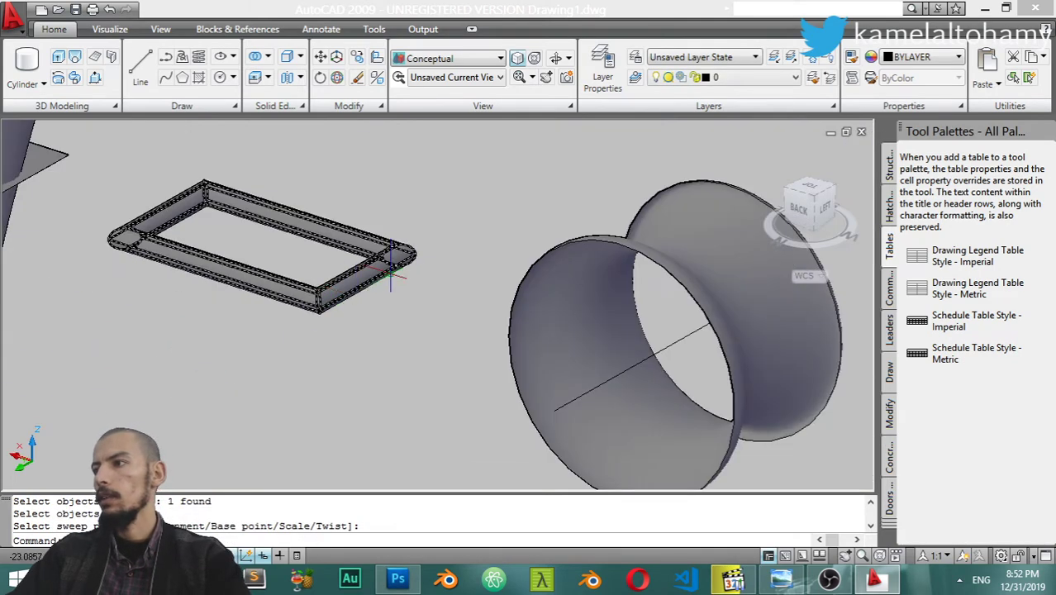
scroll(391, 273, up, 5)
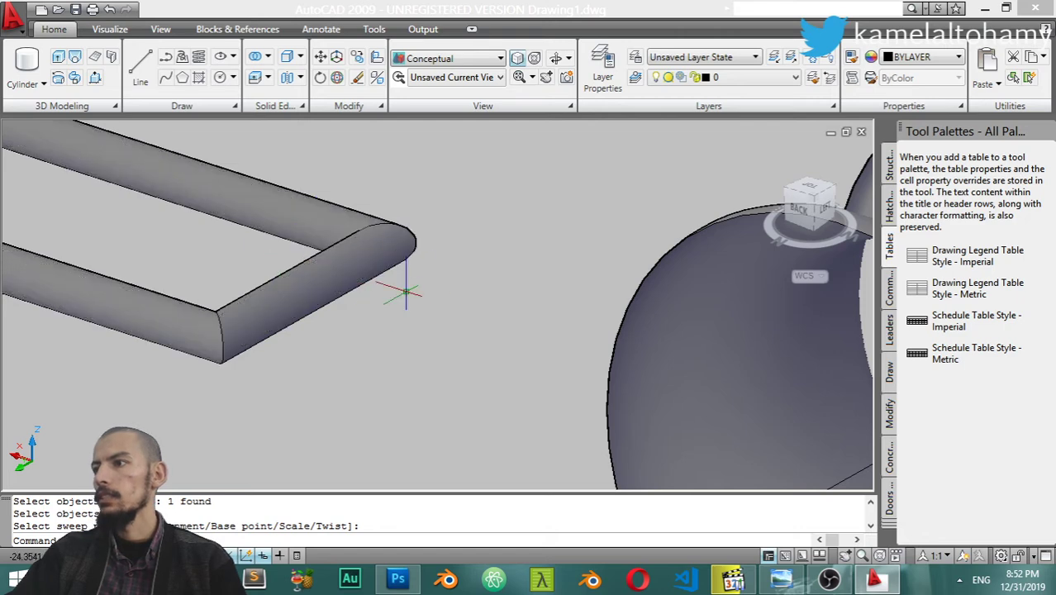
scroll(406, 291, down, 3)
mouse_move(365, 318)
shift+middle_down()
mouse_move(222, 300)
mouse_move(413, 302)
shift+middle_up()
click(361, 302)
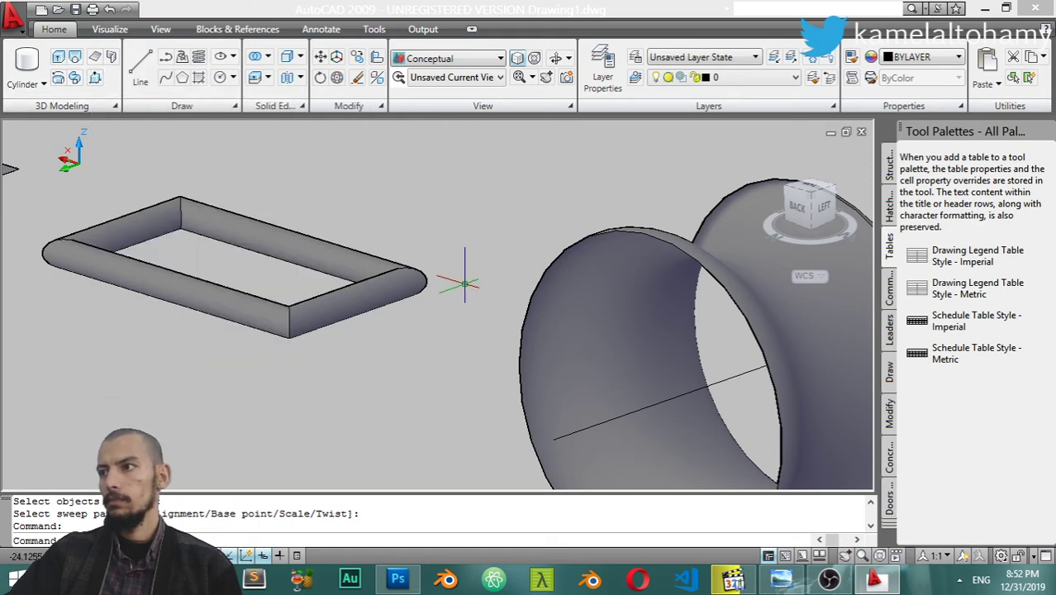
- Switch the scene to the TOP plan view
scroll(457, 165, down, 5)
scroll(431, 236, up, 5)
scroll(430, 240, down, 4)
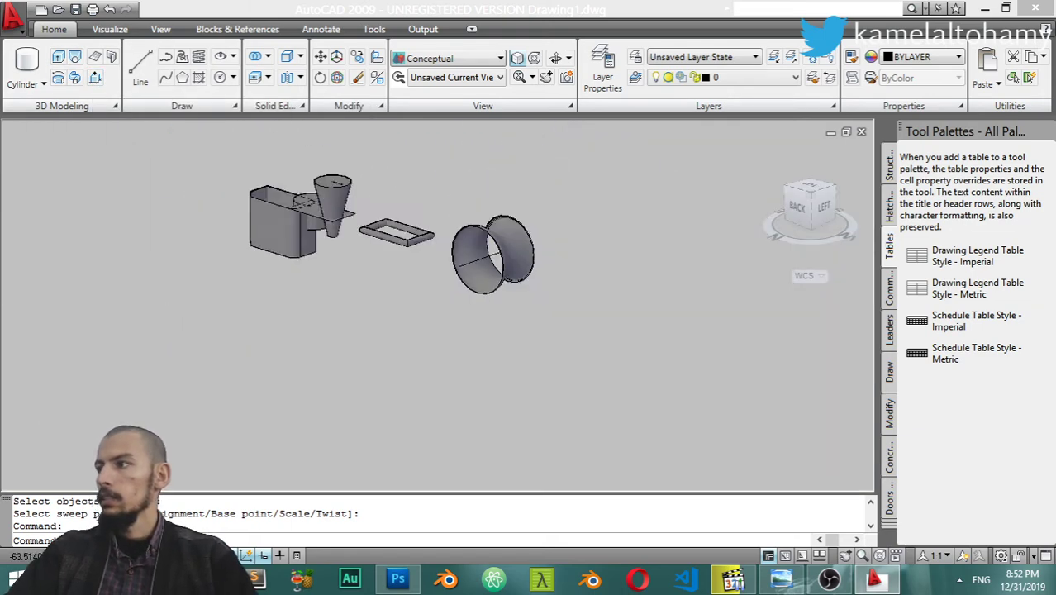
scroll(430, 290, down, 3)
click(815, 190)
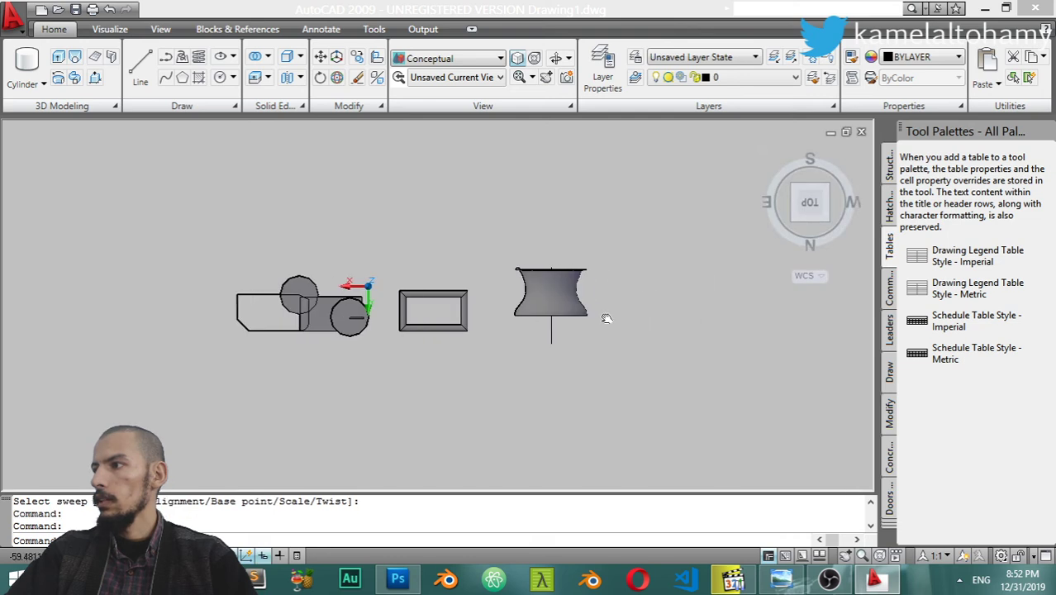
text(rec)
- Draw a rectangle right of the ring with three differently sized circles inside, then orbit to 3D
key(Return)
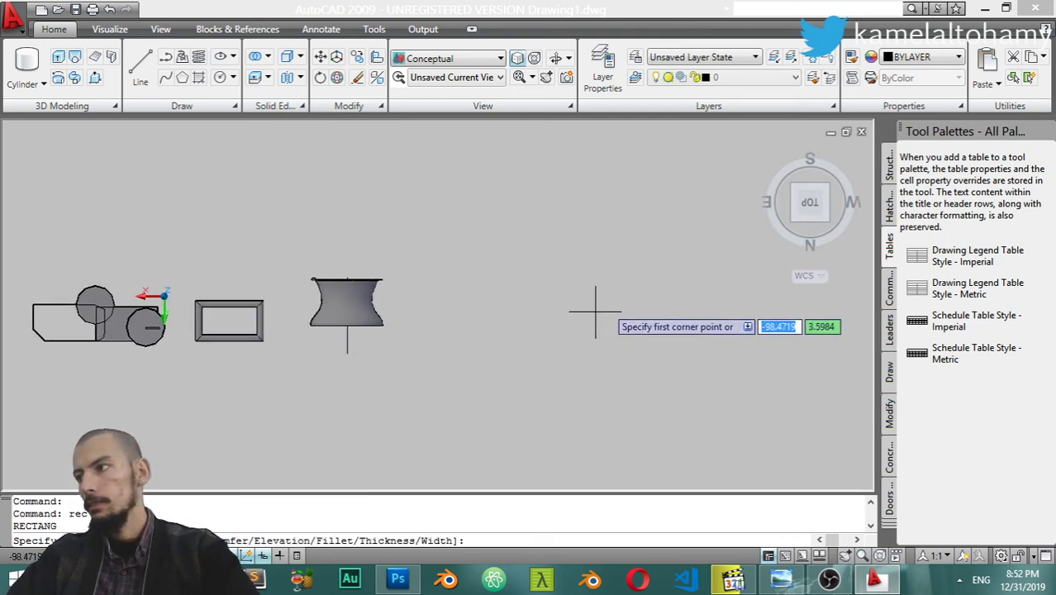
click(645, 239)
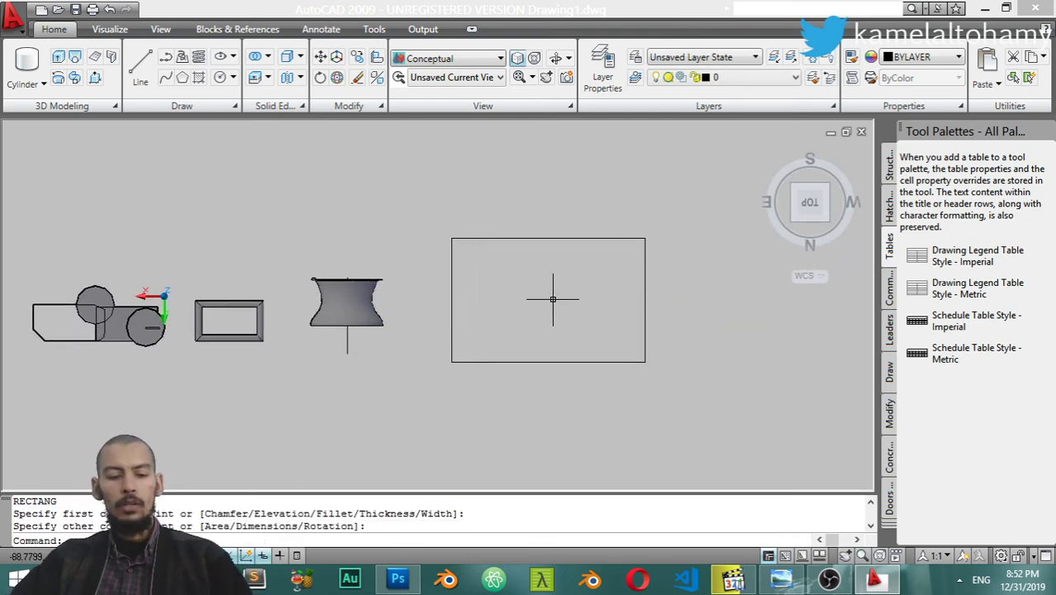
text(c)
key(Return)
click(480, 334)
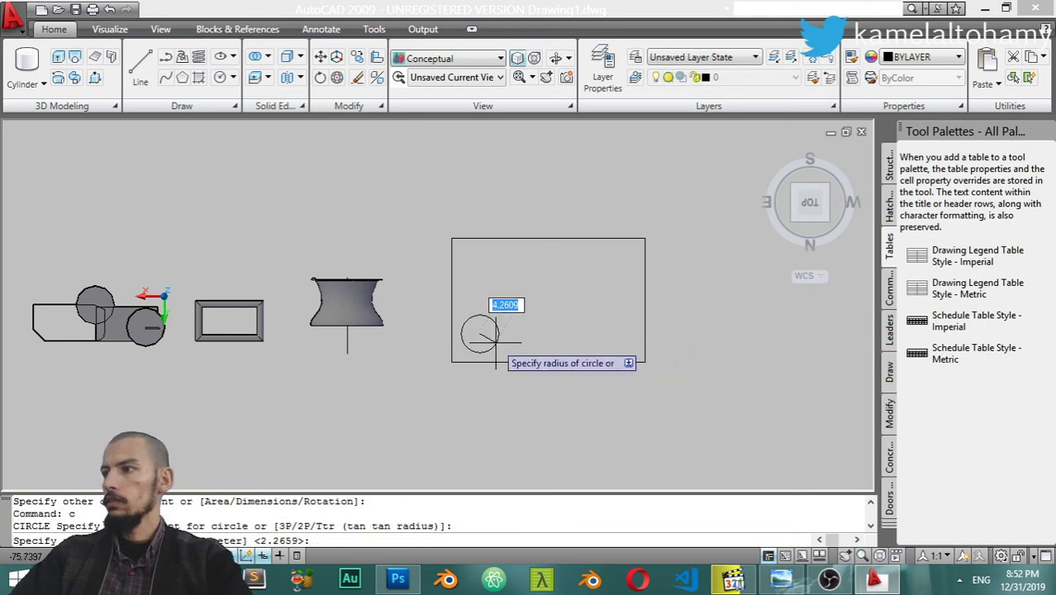
click(499, 337)
key(Return)
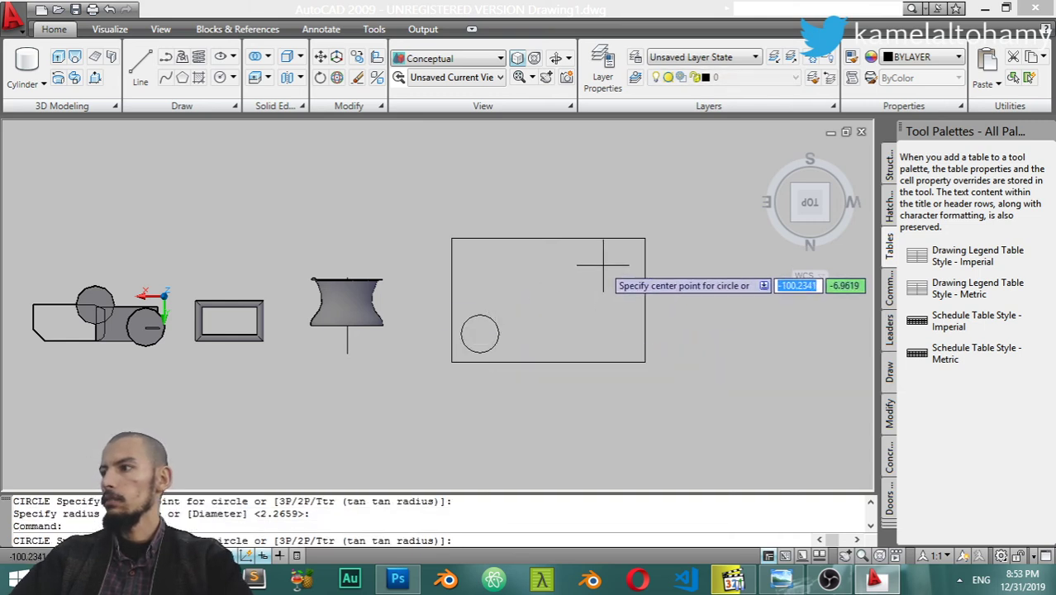
click(580, 272)
click(595, 272)
key(Return)
click(589, 325)
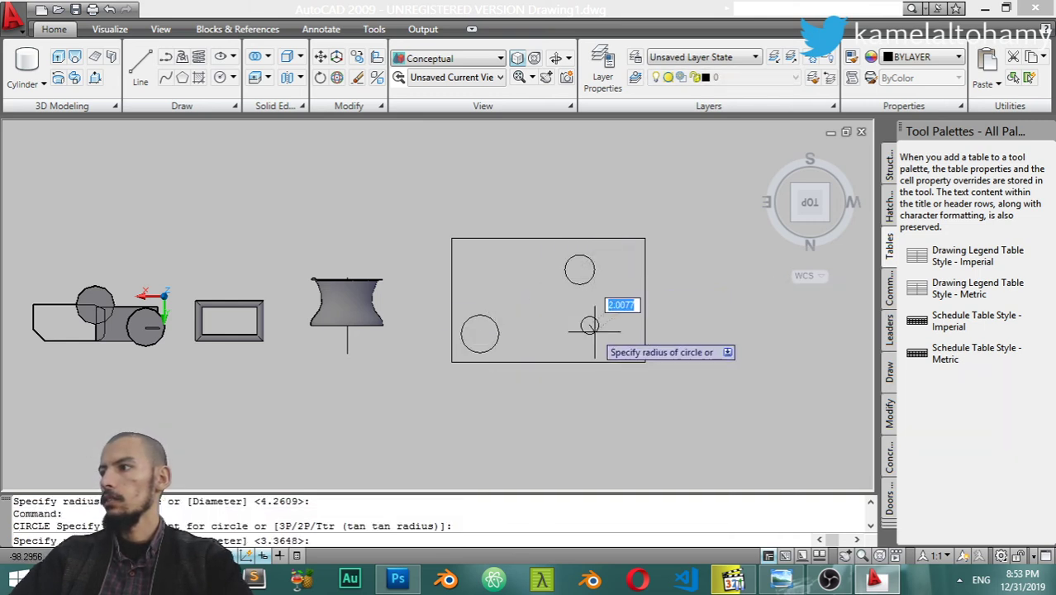
click(603, 325)
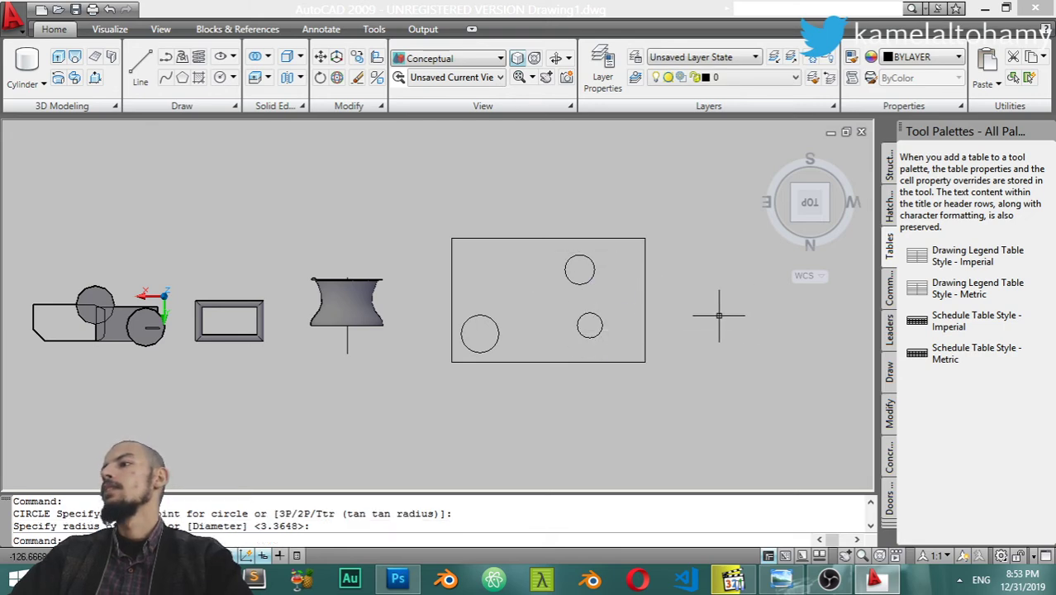
mouse_move(637, 379)
shift+middle_down()
mouse_move(622, 371)
mouse_move(587, 293)
mouse_move(531, 281)
shift+middle_up()
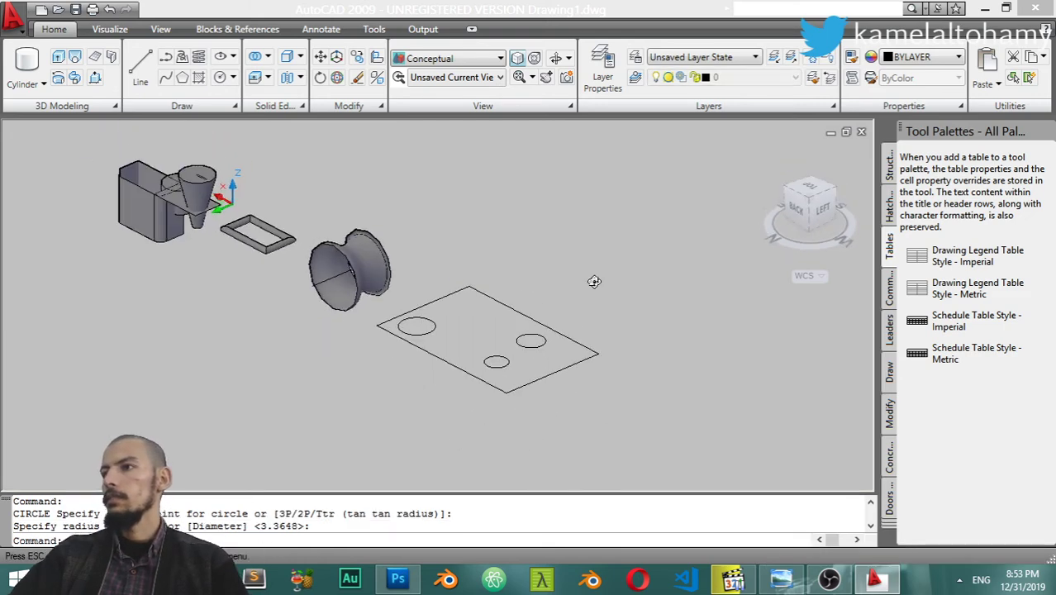
- Start Presspull on the middle circle, then cancel the cylinder extrusion
click(94, 76)
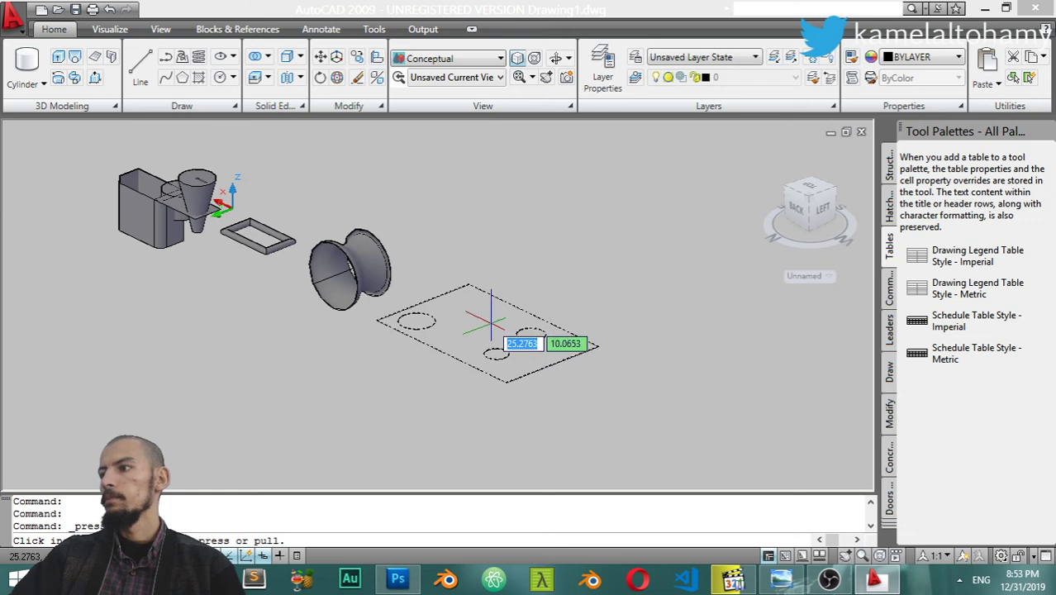
scroll(529, 364, up, 4)
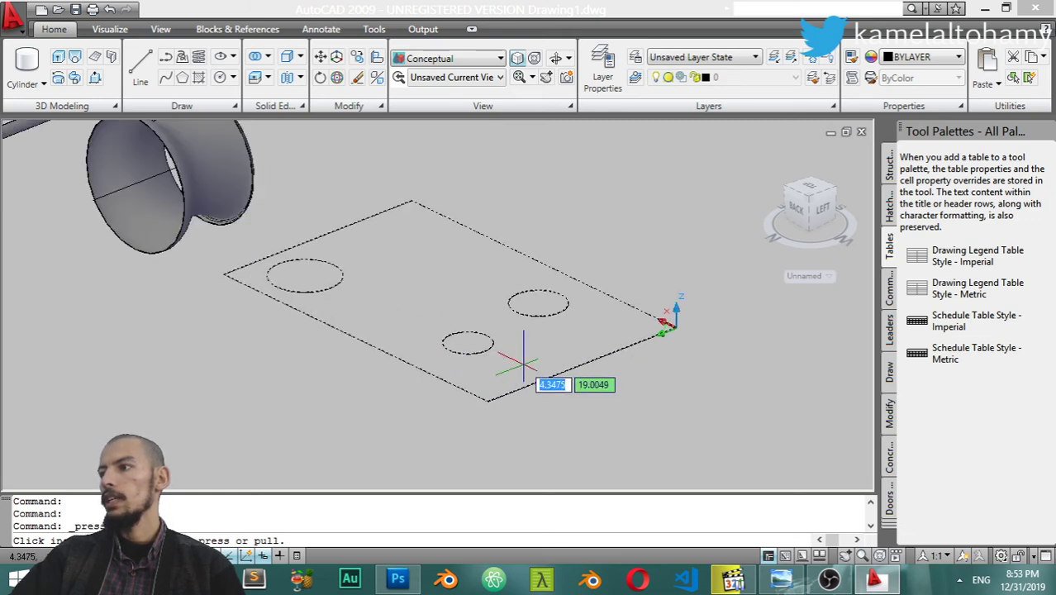
click(469, 342)
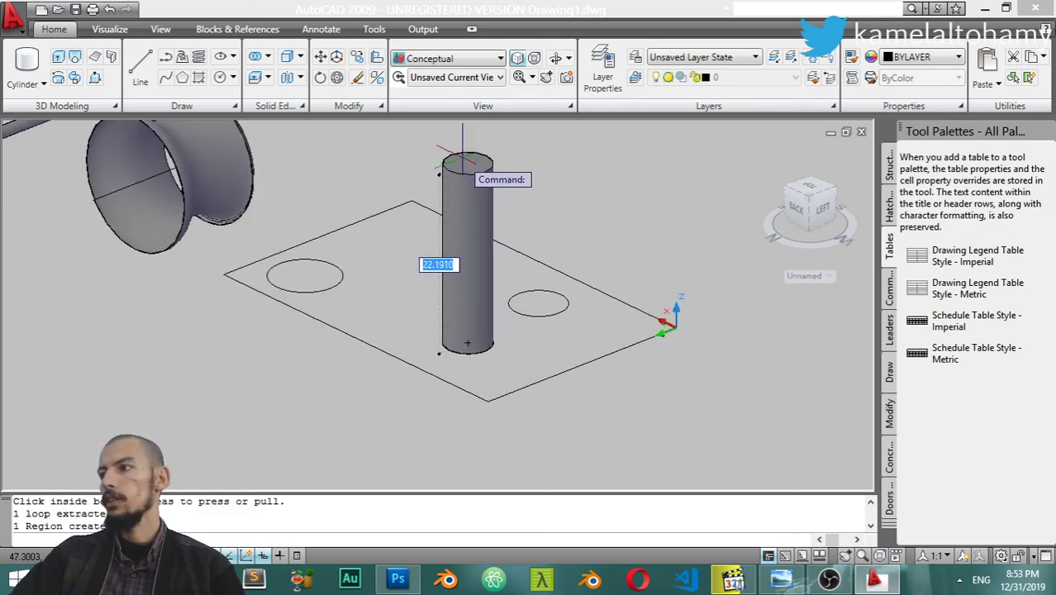
key(Escape)
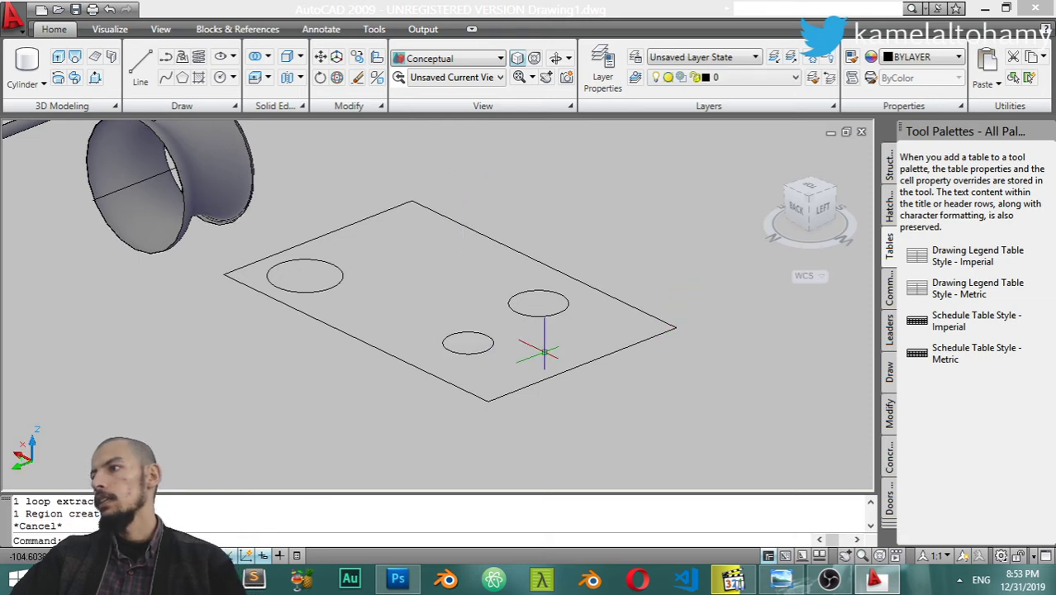
- Presspull the rectangle region 10 units into a block with three holes, and orbit around it
click(95, 78)
click(427, 275)
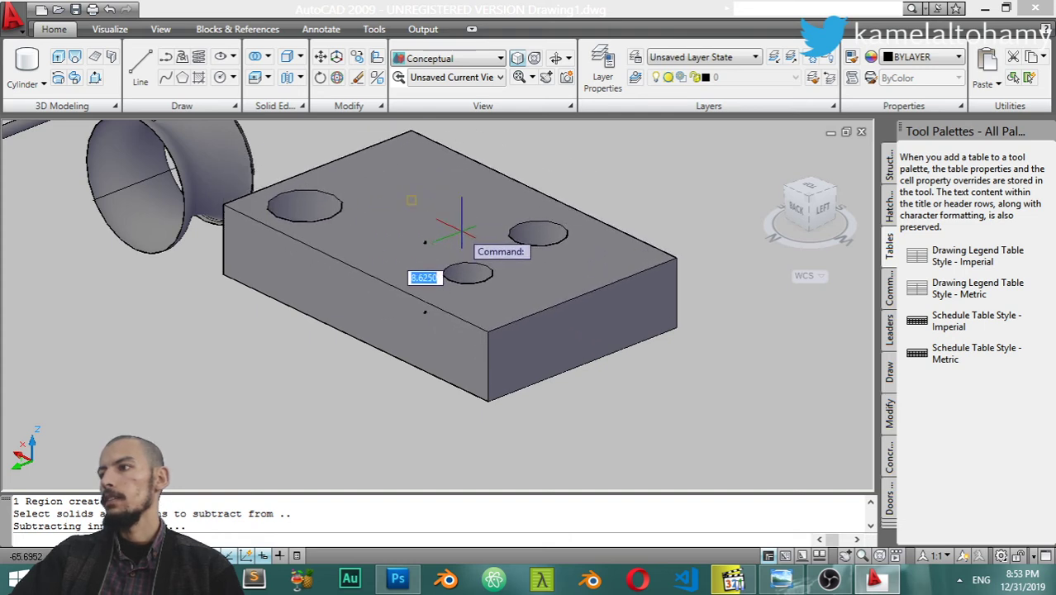
text(10)
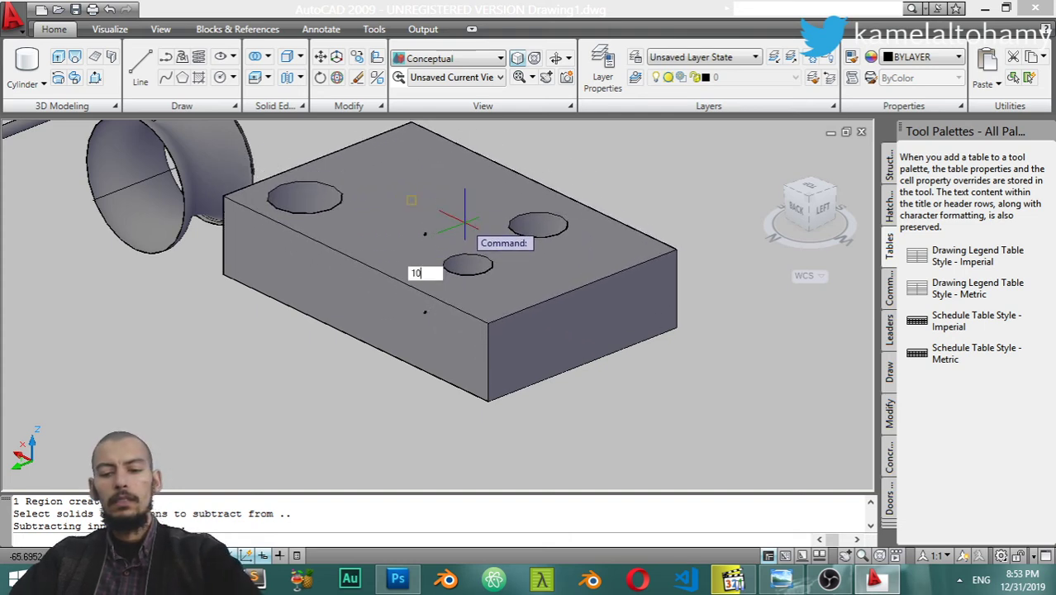
key(Return)
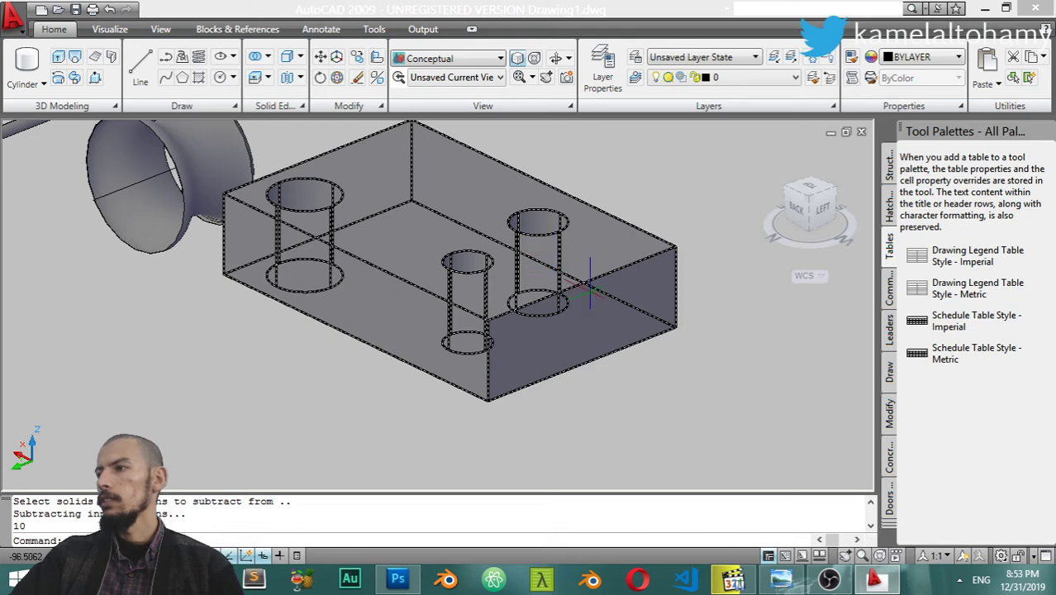
mouse_move(589, 285)
shift+middle_down()
mouse_move(687, 309)
mouse_move(642, 307)
shift+middle_up()
click(643, 311)
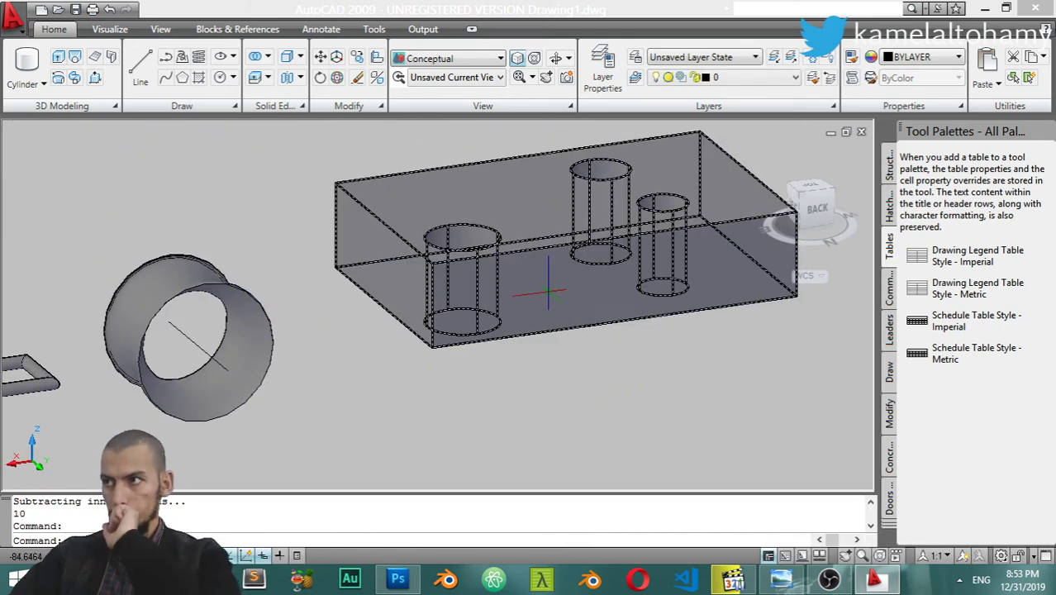
key(Escape)
shift+middle_drag(548, 289, 323, 110)
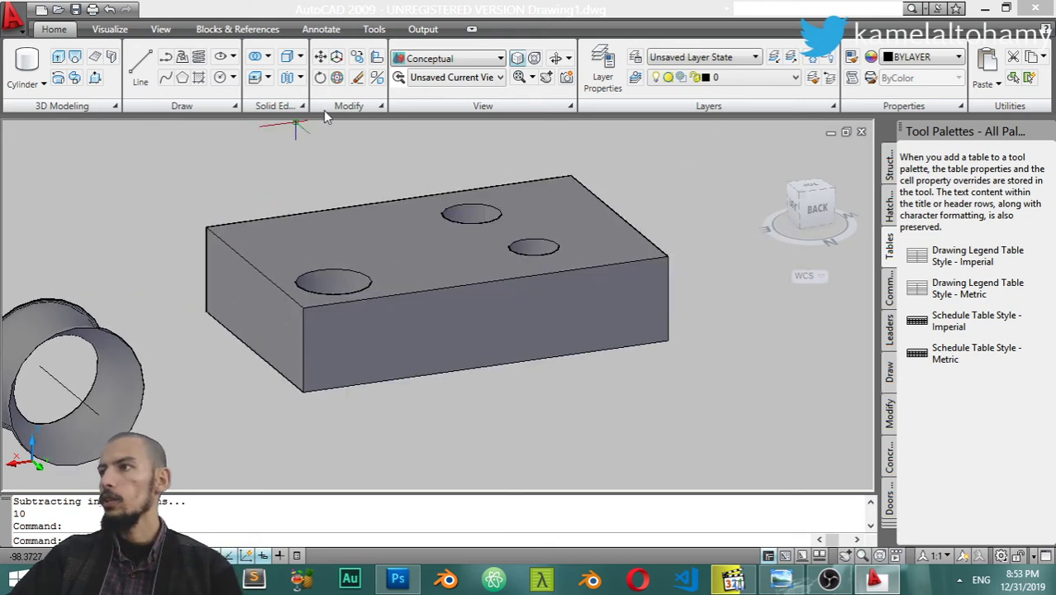
- Fillet the block's top front, left and back edges with radius 2
click(387, 107)
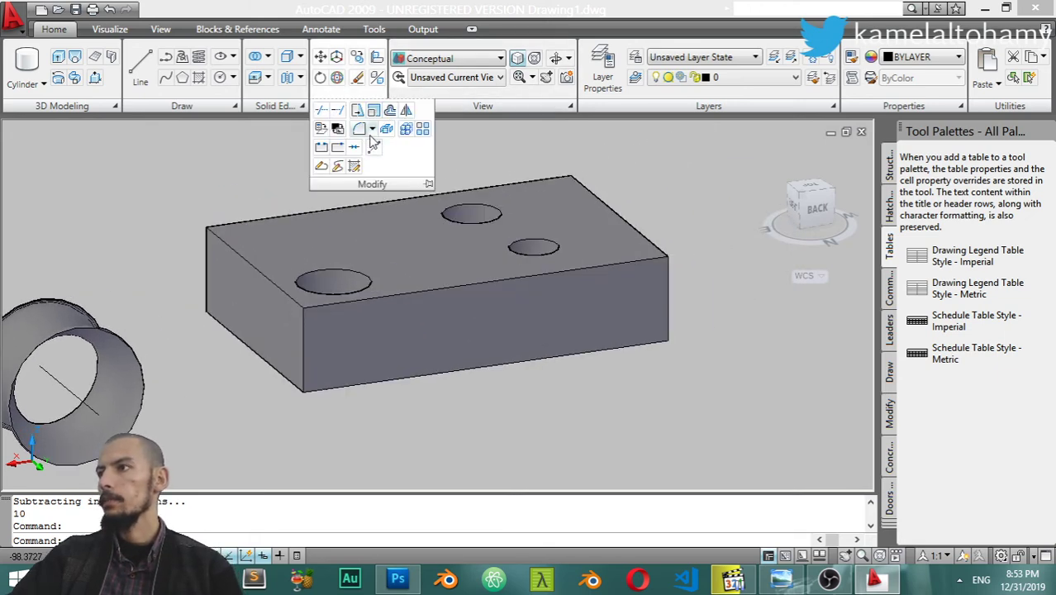
click(372, 130)
click(398, 151)
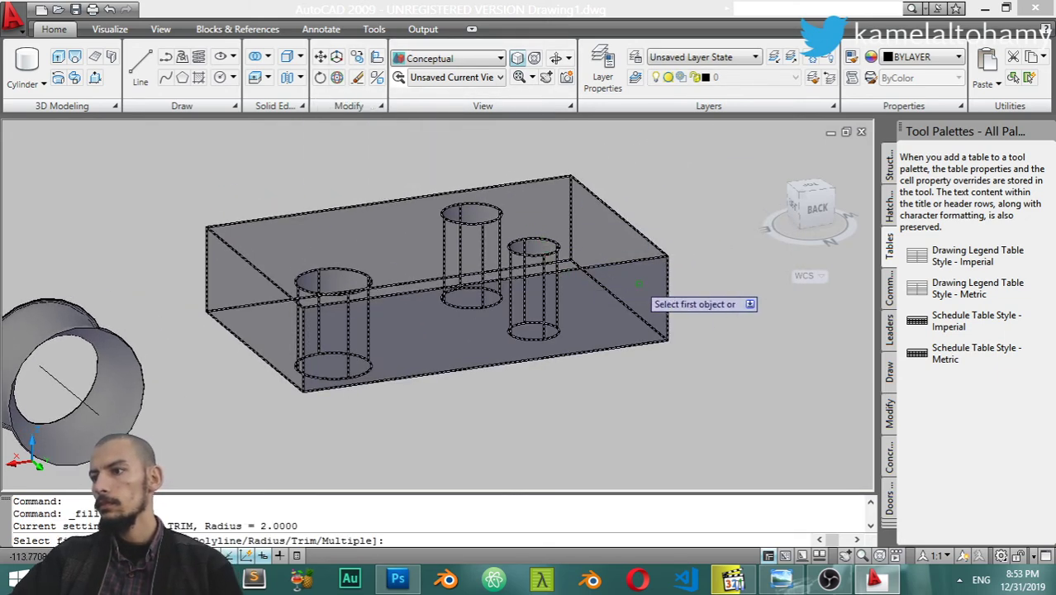
click(612, 265)
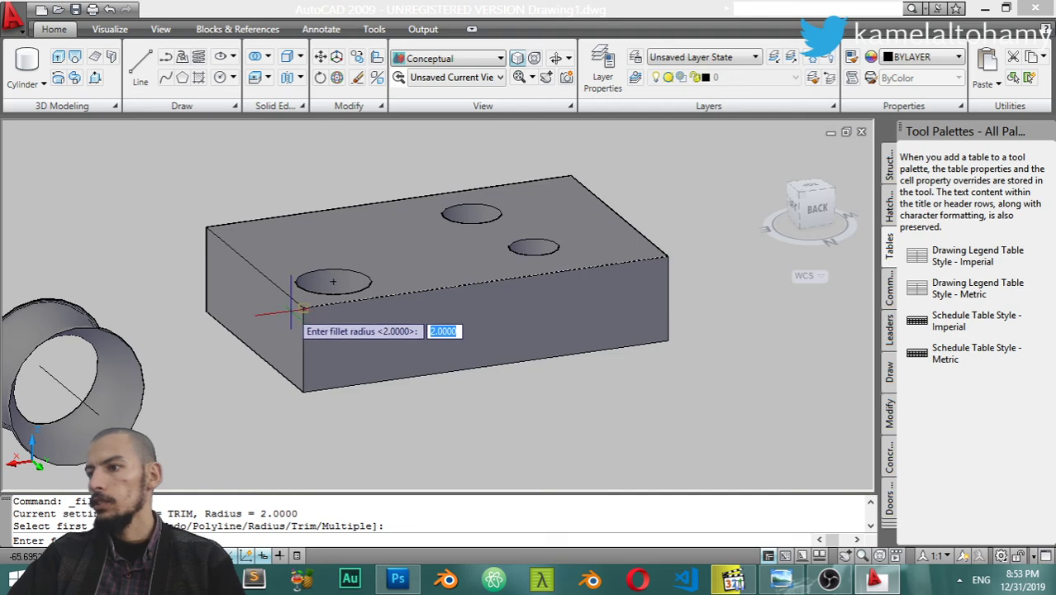
key(Return)
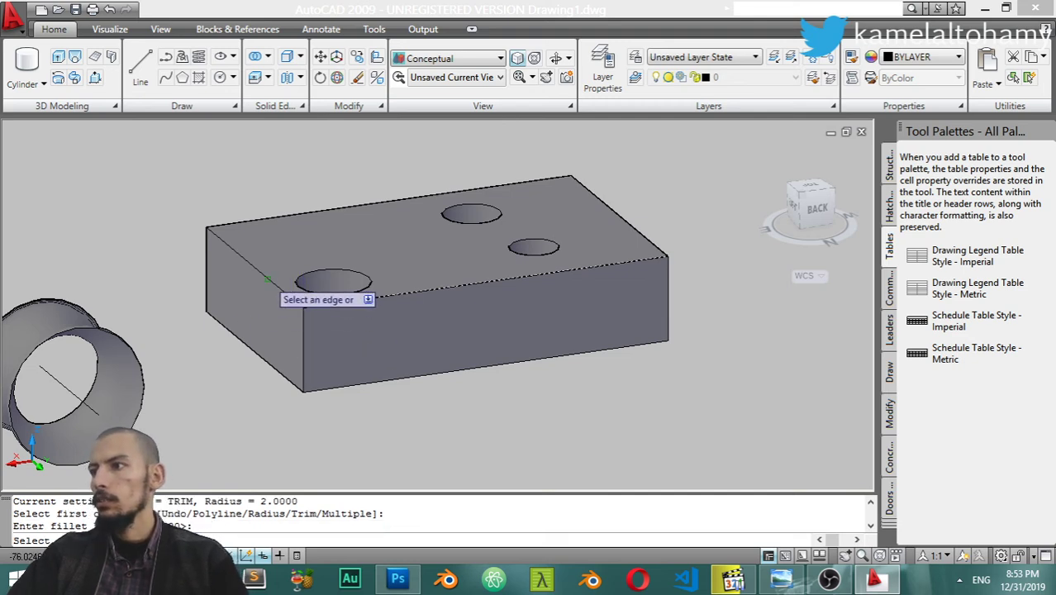
click(269, 277)
click(287, 217)
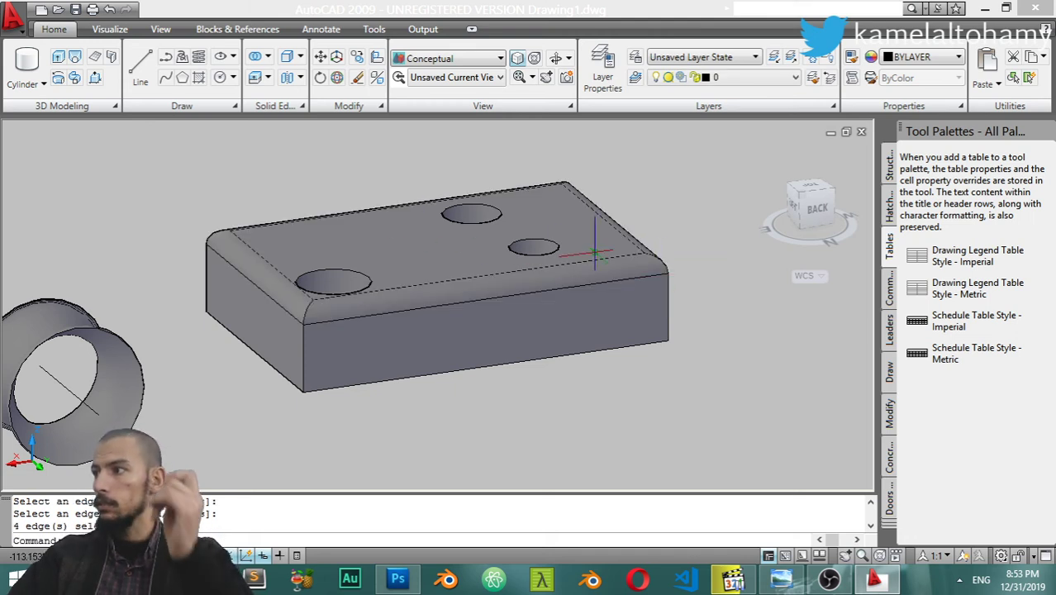
- Orbit and zoom in to inspect the filleted block
mouse_move(661, 330)
shift+middle_down()
mouse_move(351, 351)
mouse_move(569, 293)
mouse_move(665, 295)
mouse_move(514, 278)
shift+middle_up()
scroll(446, 275, up, 3)
scroll(660, 283, up, 2)
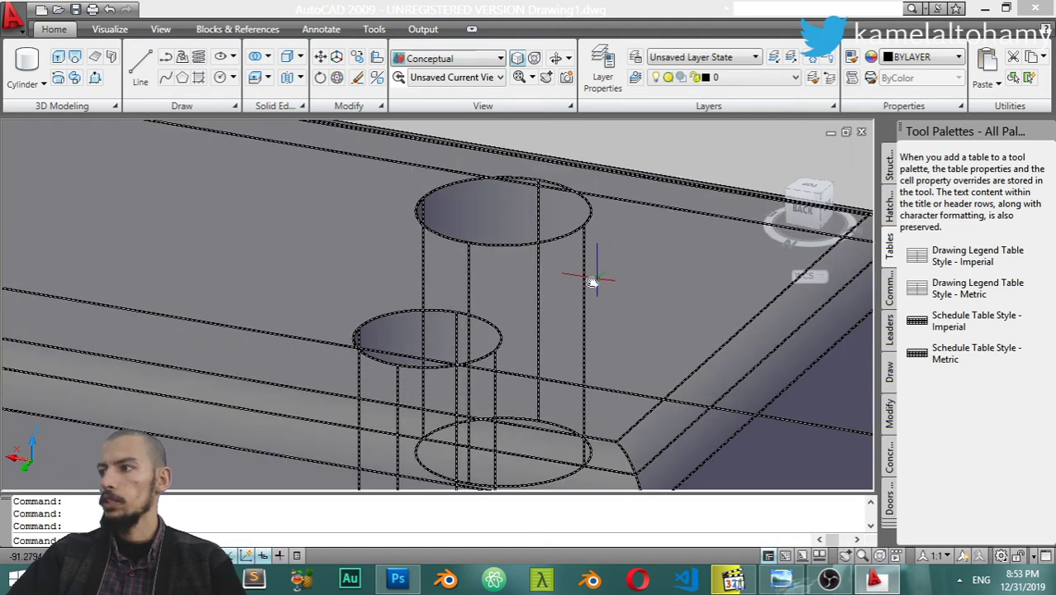
scroll(500, 350, up, 2)
scroll(496, 348, up, 2)
scroll(487, 248, up, 1)
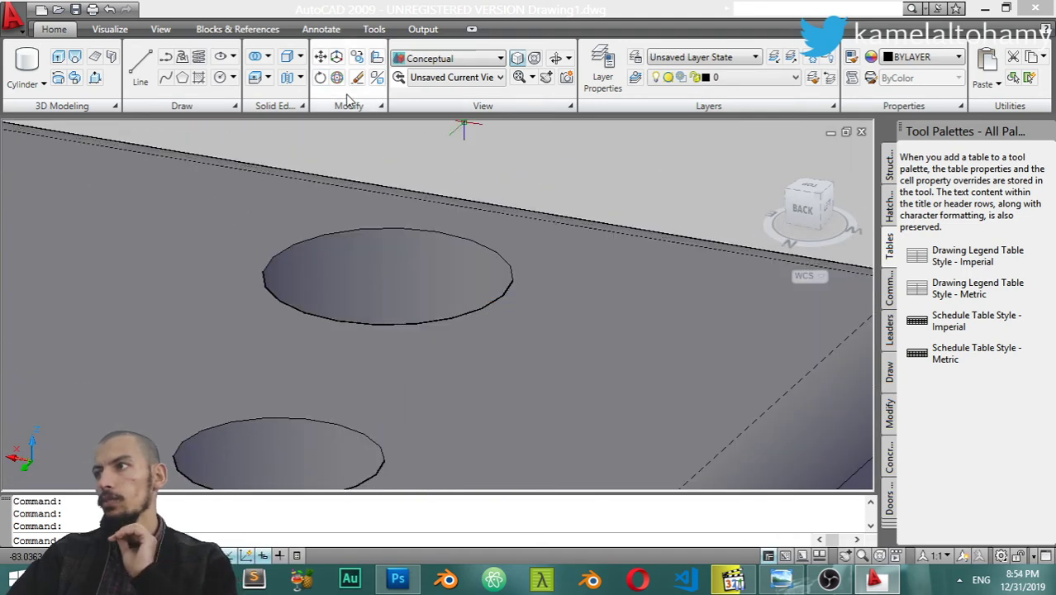
- Start the Chamfer tool and set both chamfer distances to 0.25
click(373, 132)
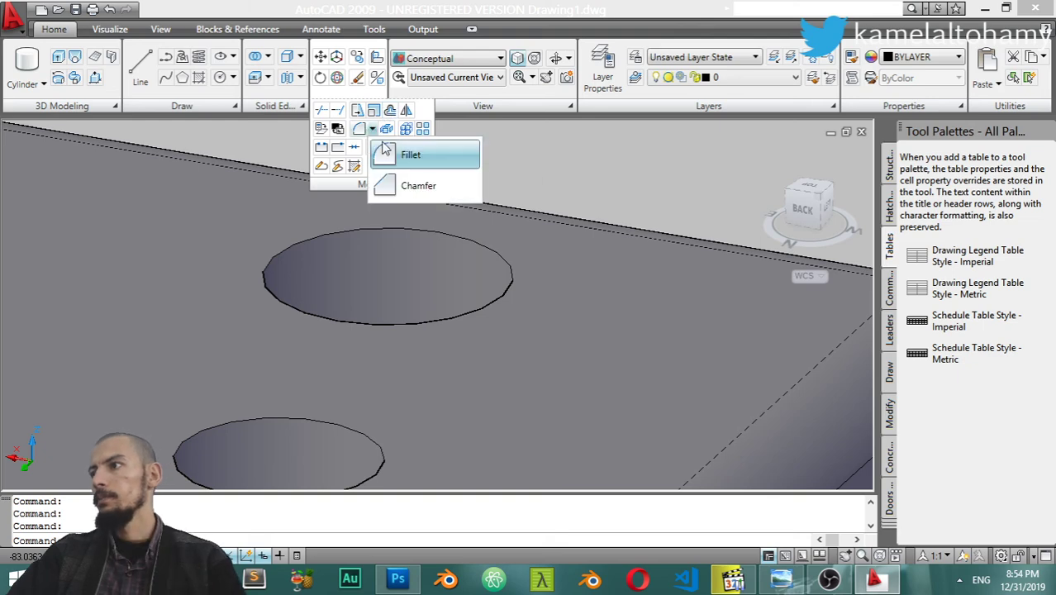
click(414, 181)
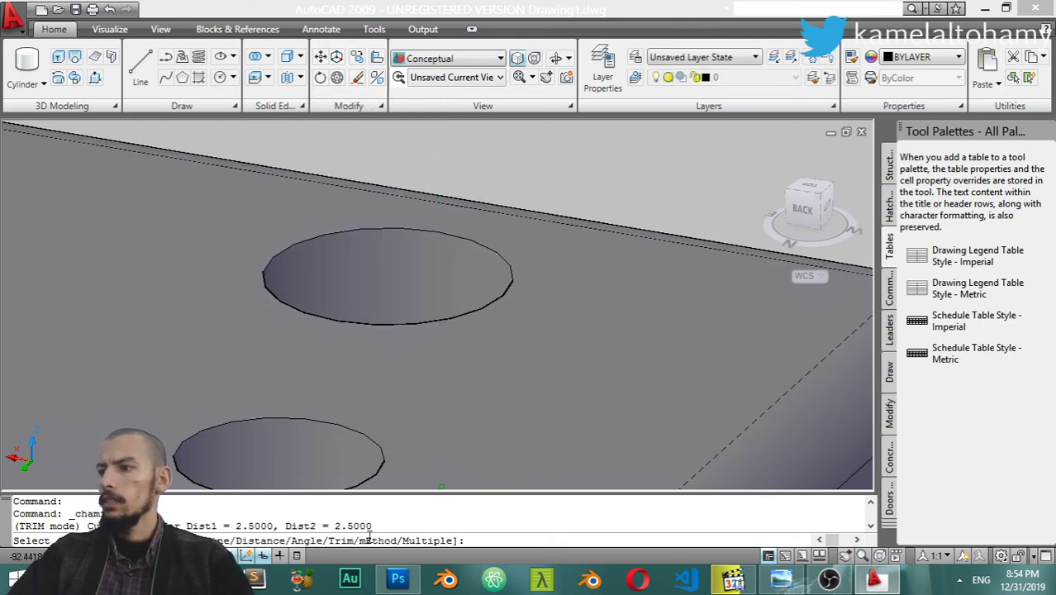
text(D)
key(Return)
text(.2)
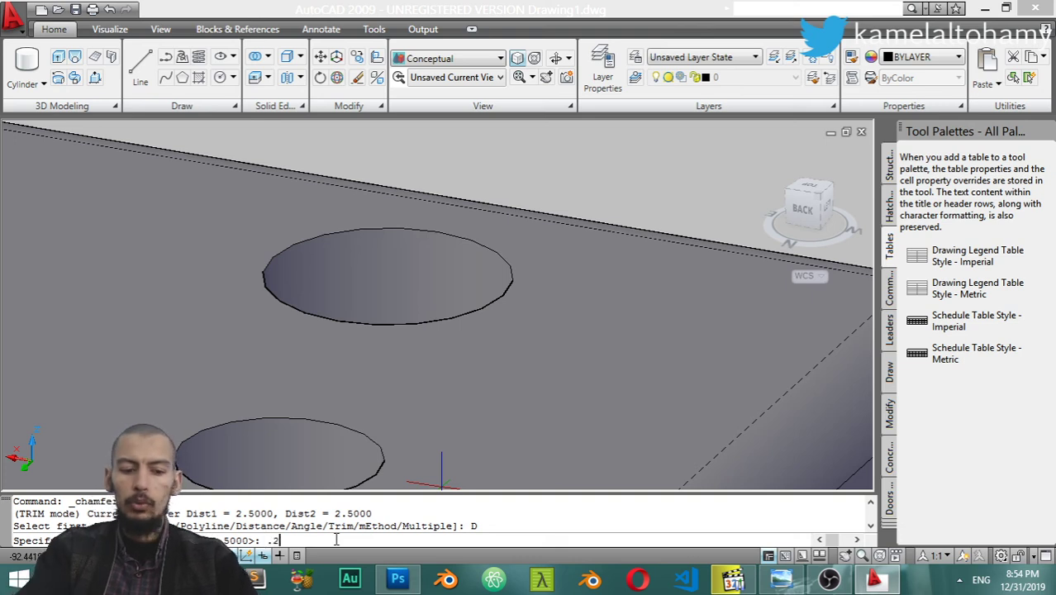
text(5)
key(Return)
text(.2)
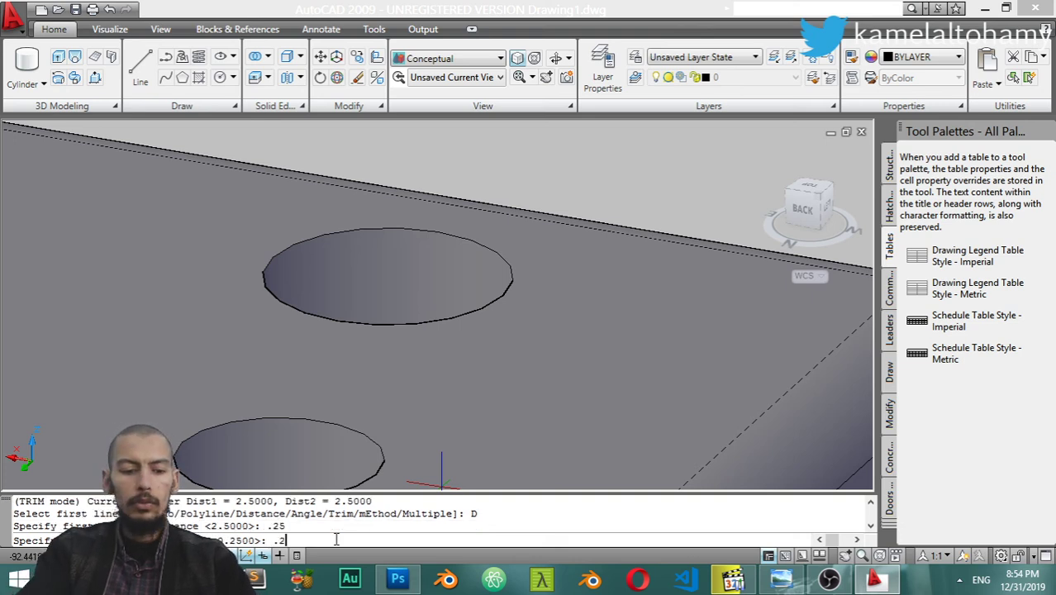
text(5)
key(Return)
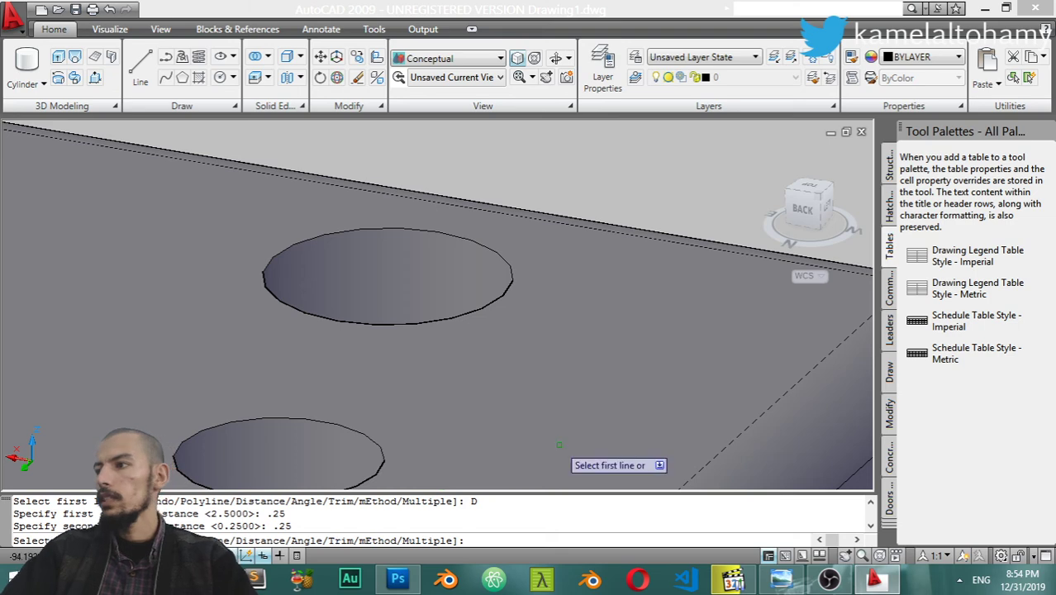
- Chamfer the hole's top circular edge, using the top face as base surface
click(513, 285)
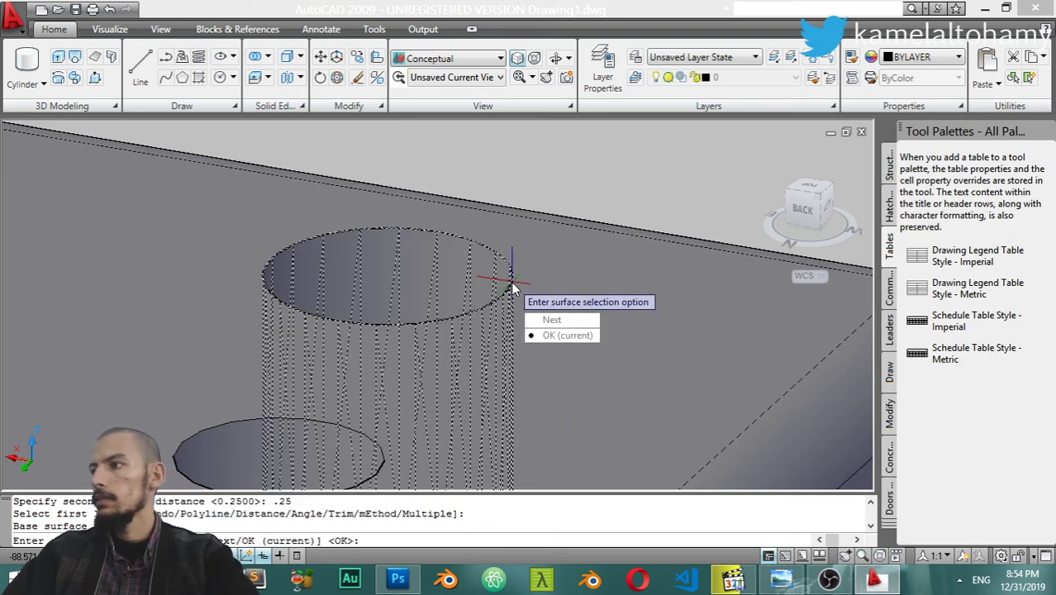
click(552, 321)
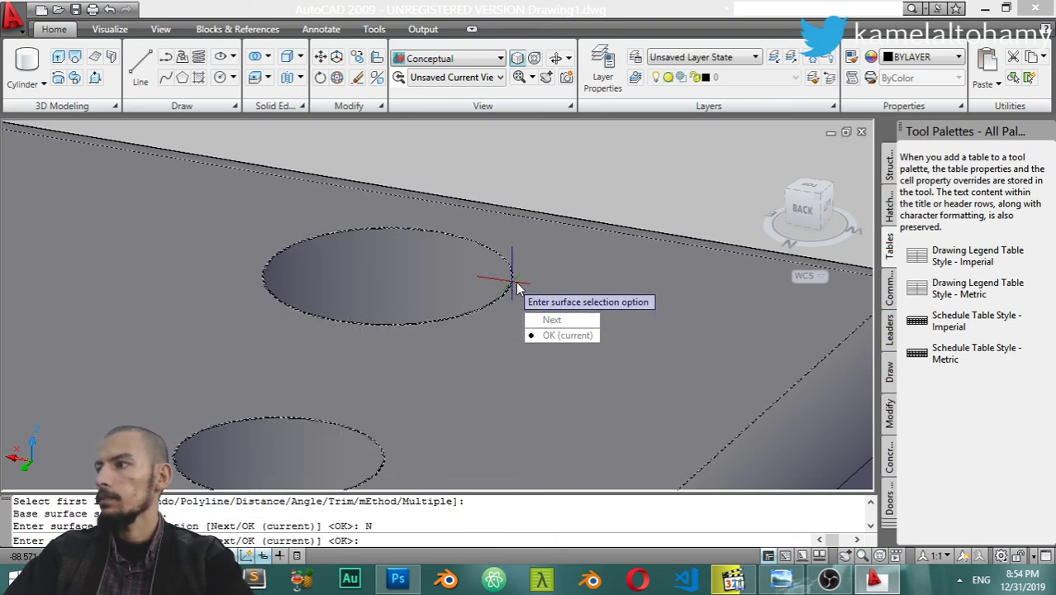
click(570, 335)
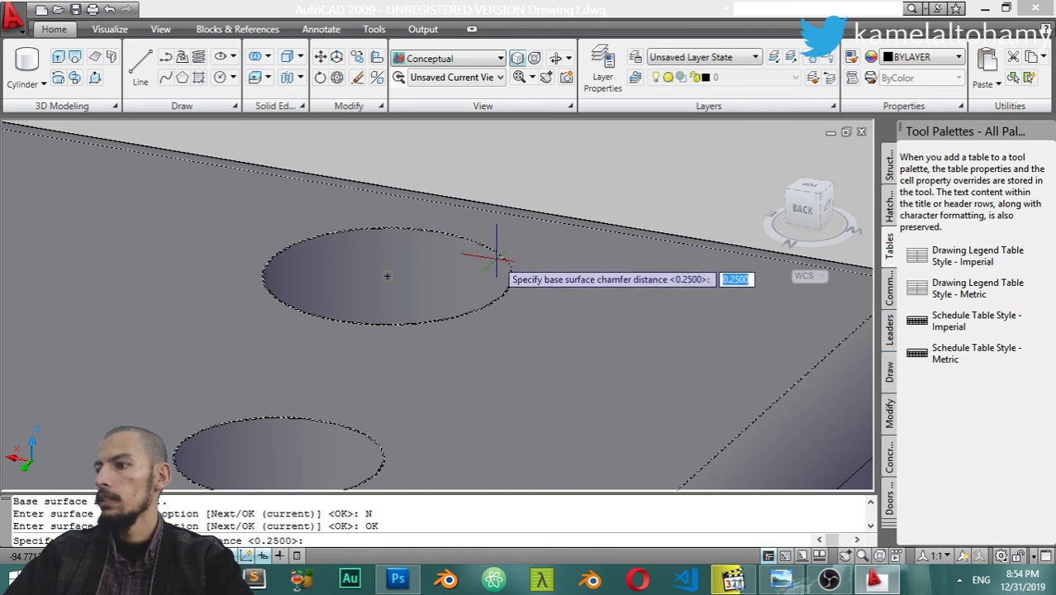
key(Return)
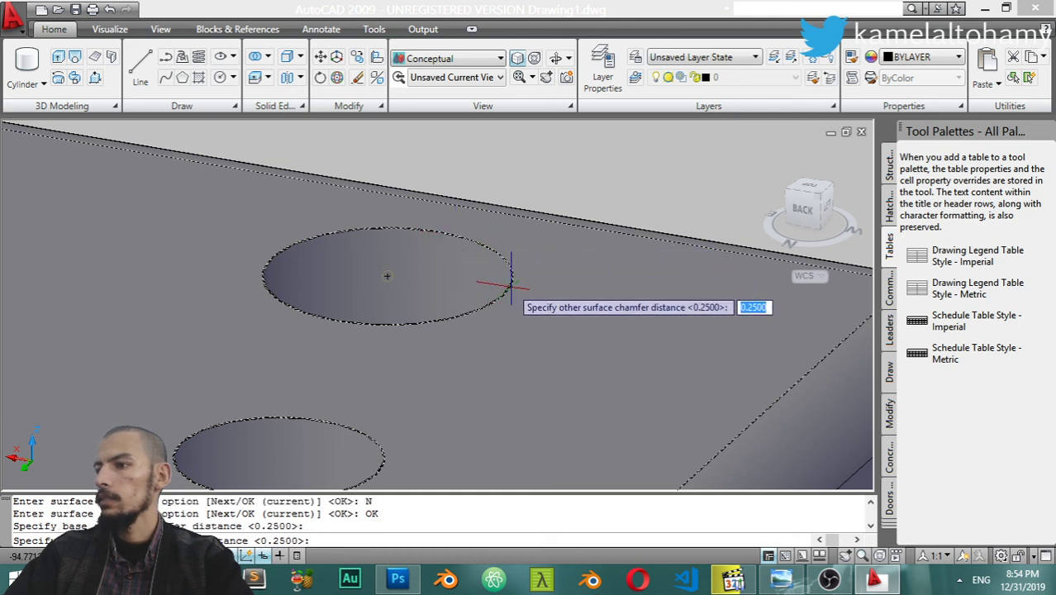
key(Return)
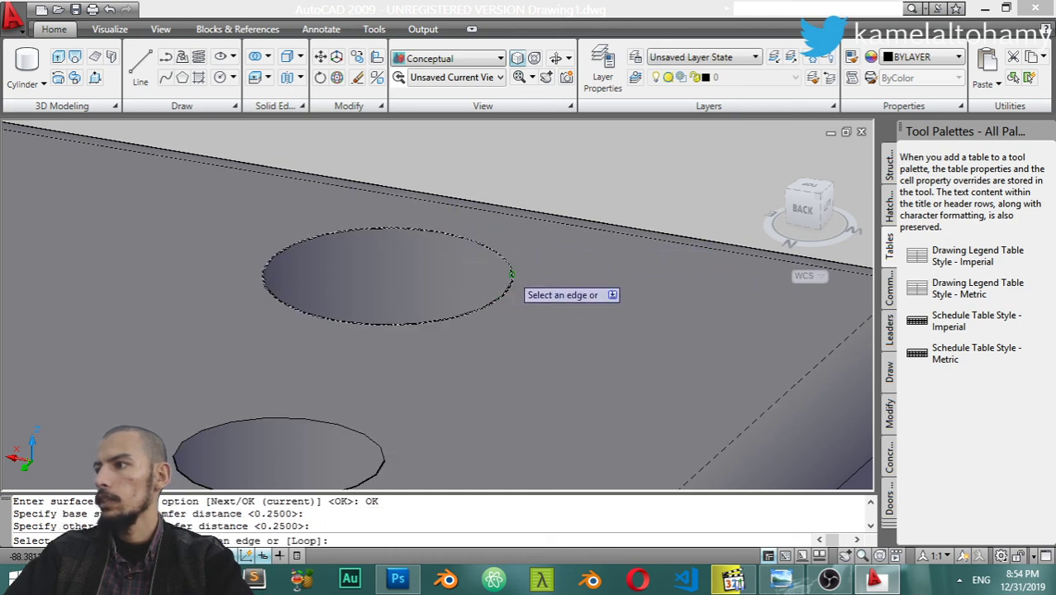
click(511, 273)
key(Return)
scroll(473, 273, up, 2)
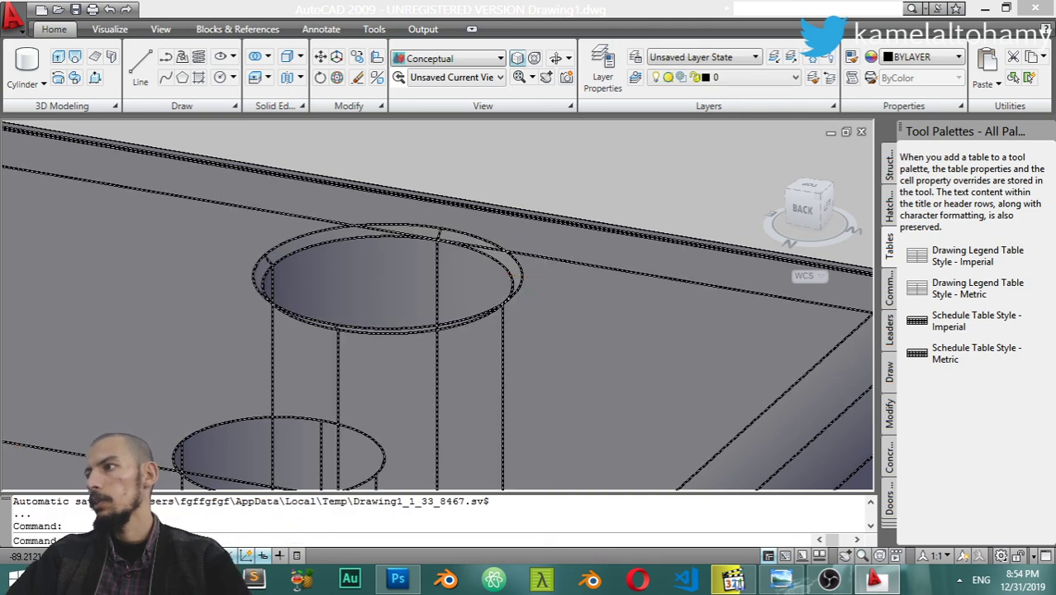
scroll(473, 274, up, 2)
scroll(512, 323, down, 2)
scroll(512, 323, down, 2)
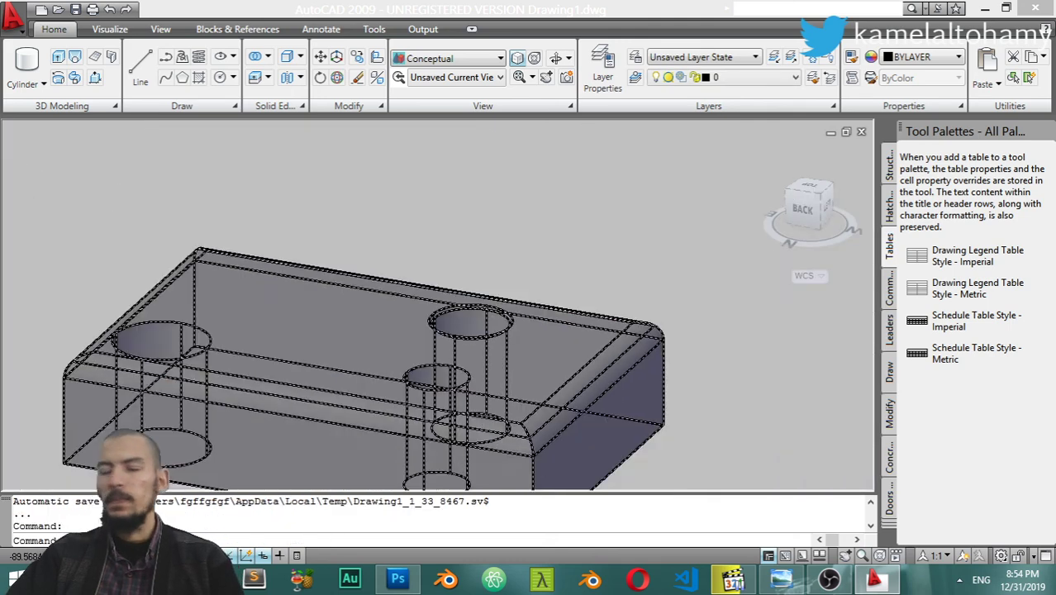
scroll(512, 324, down, 2)
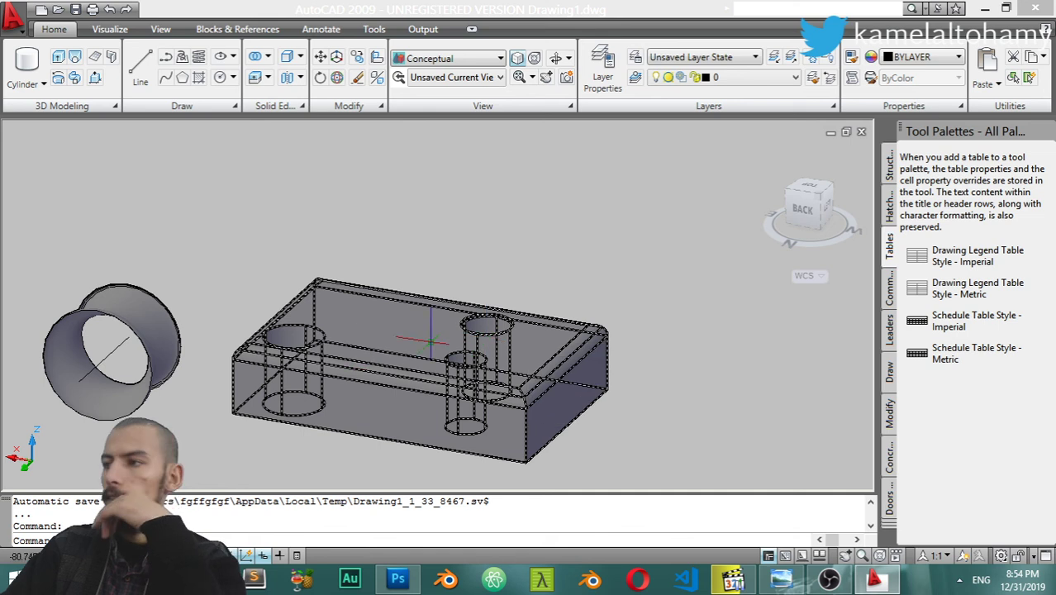
click(232, 108)
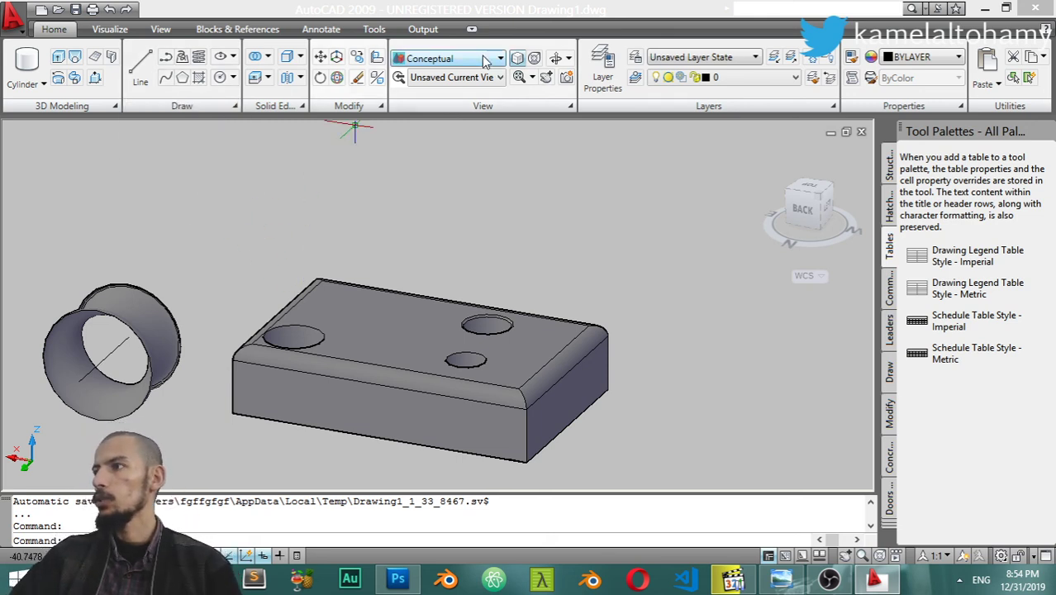
click(302, 111)
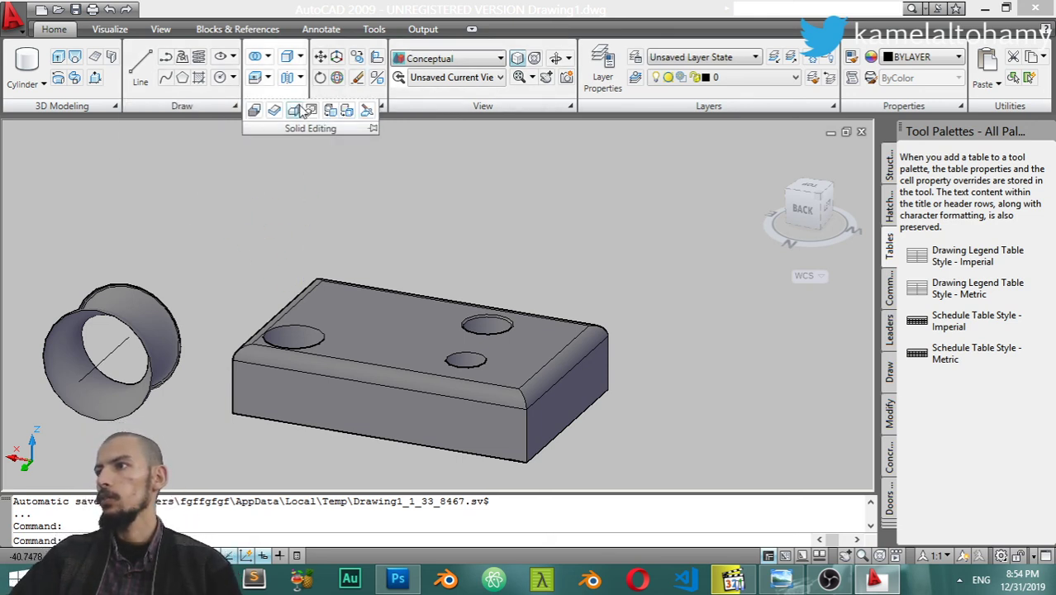